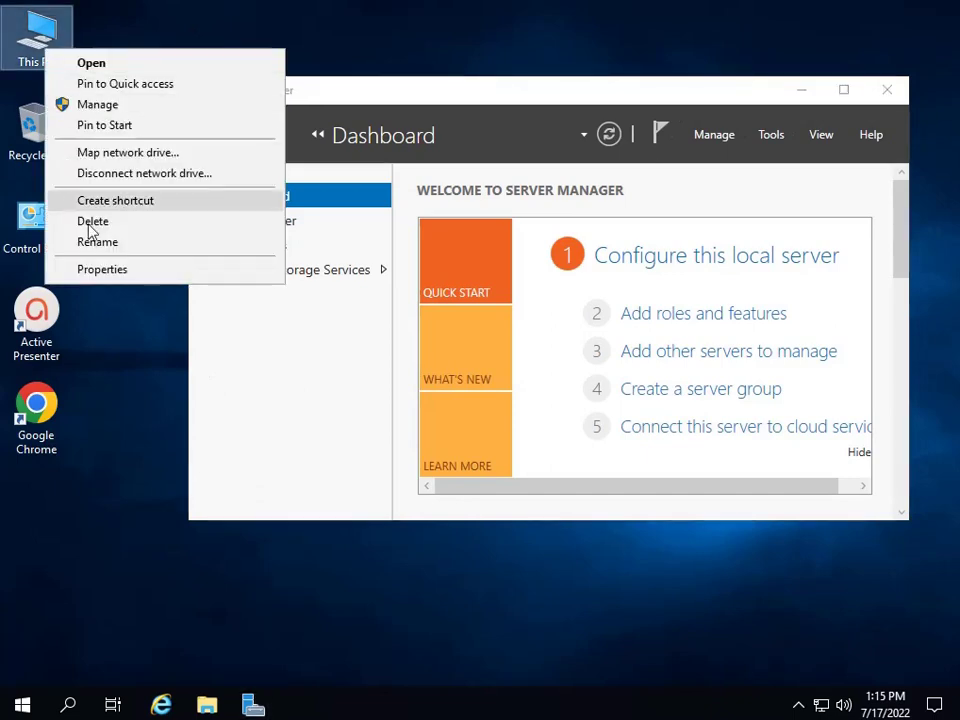
Check the computer name and workgroup membership in the computer's system properties and close the settings dialogs.
left_click(103, 272)
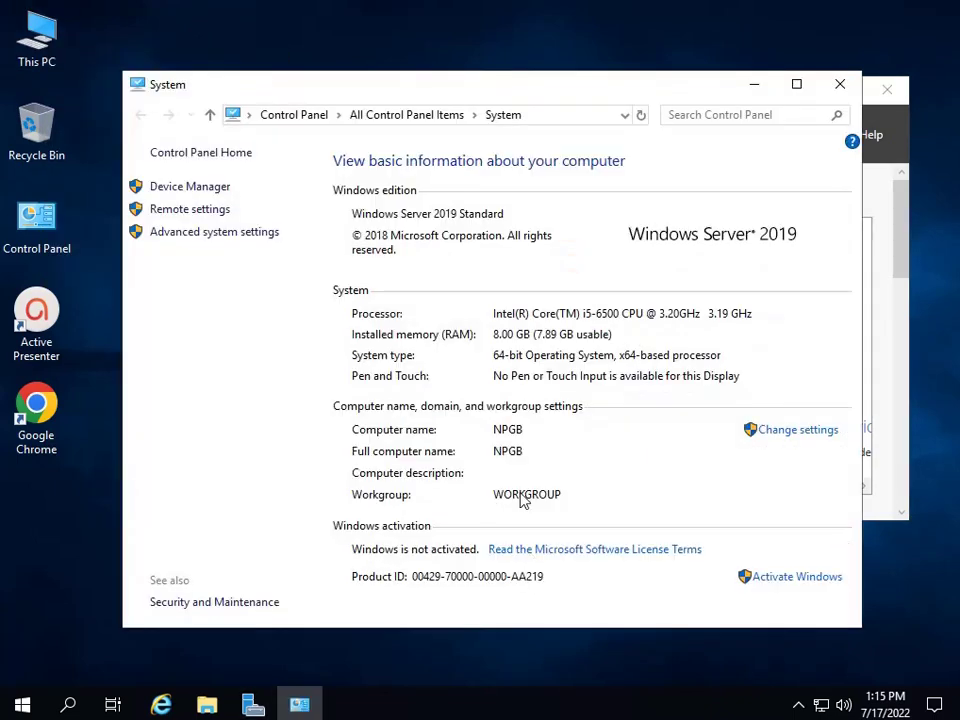
left_click(797, 432)
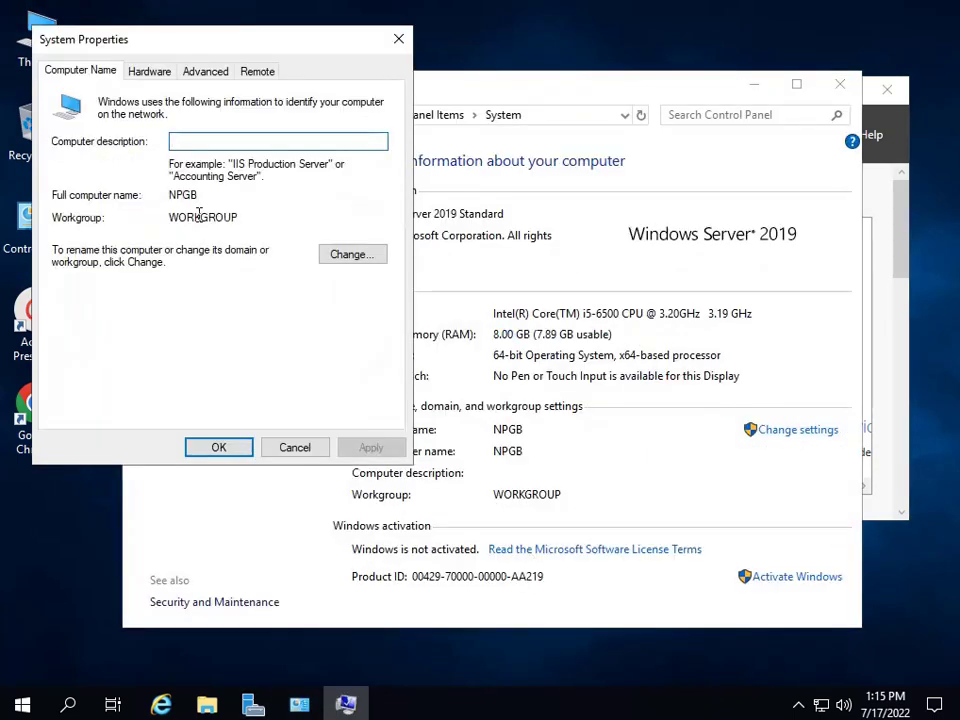
left_click(349, 256)
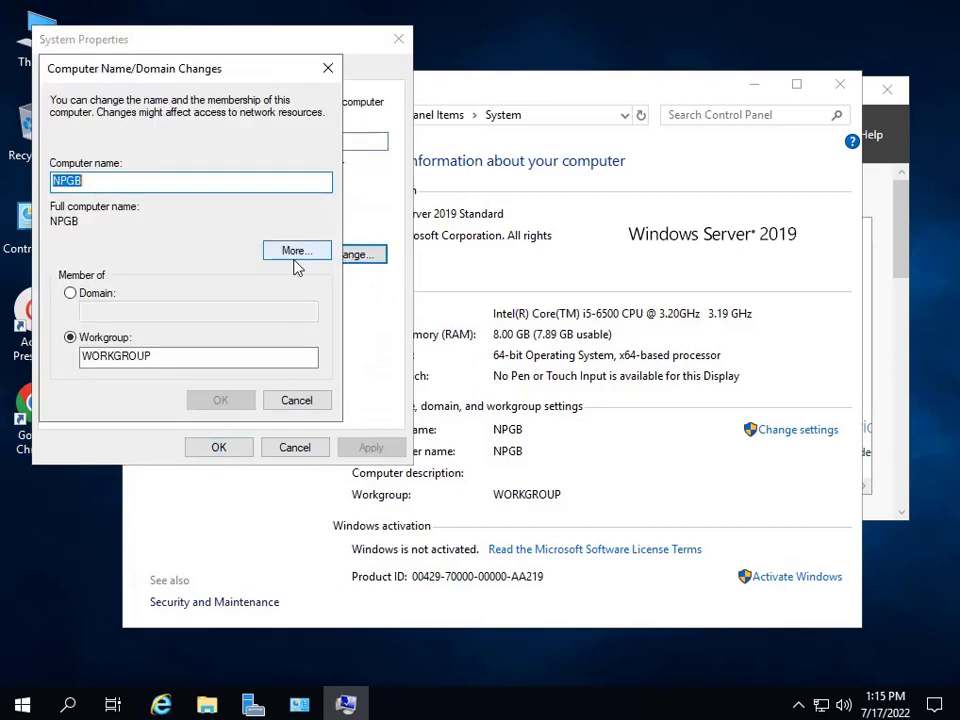
double_click(107, 184)
left_click(798, 705)
left_click(780, 667)
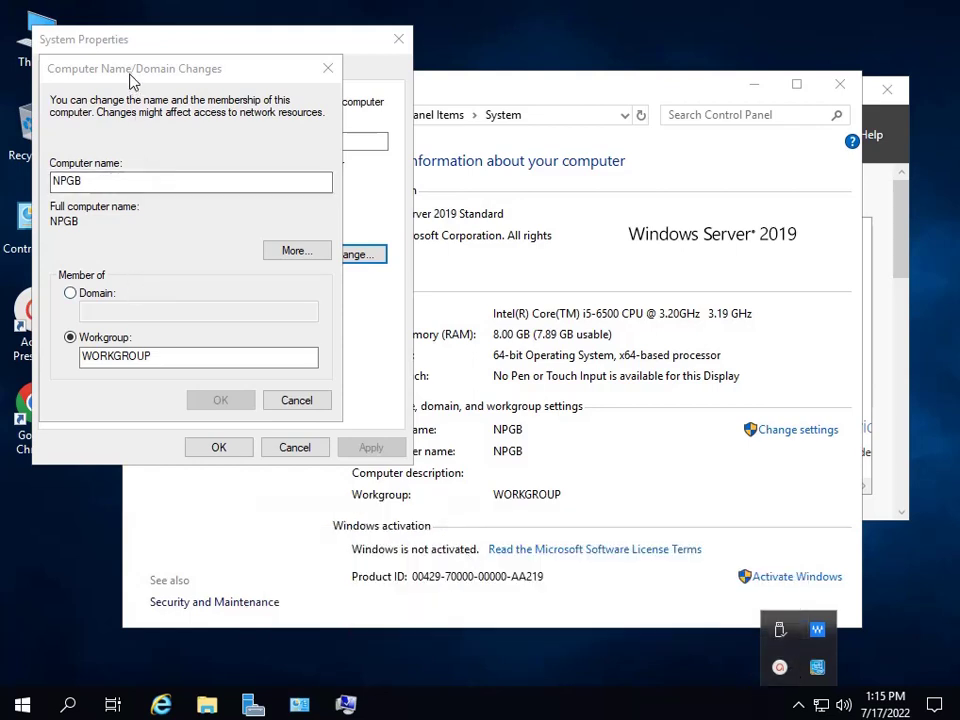
left_click(208, 193)
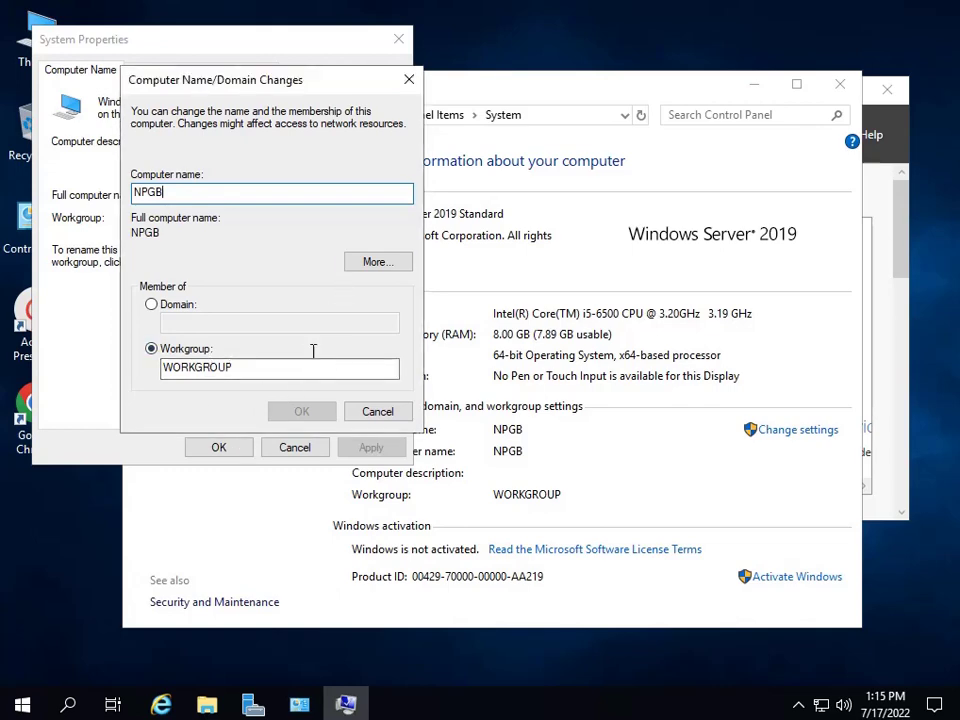
left_click(380, 420)
left_click(217, 449)
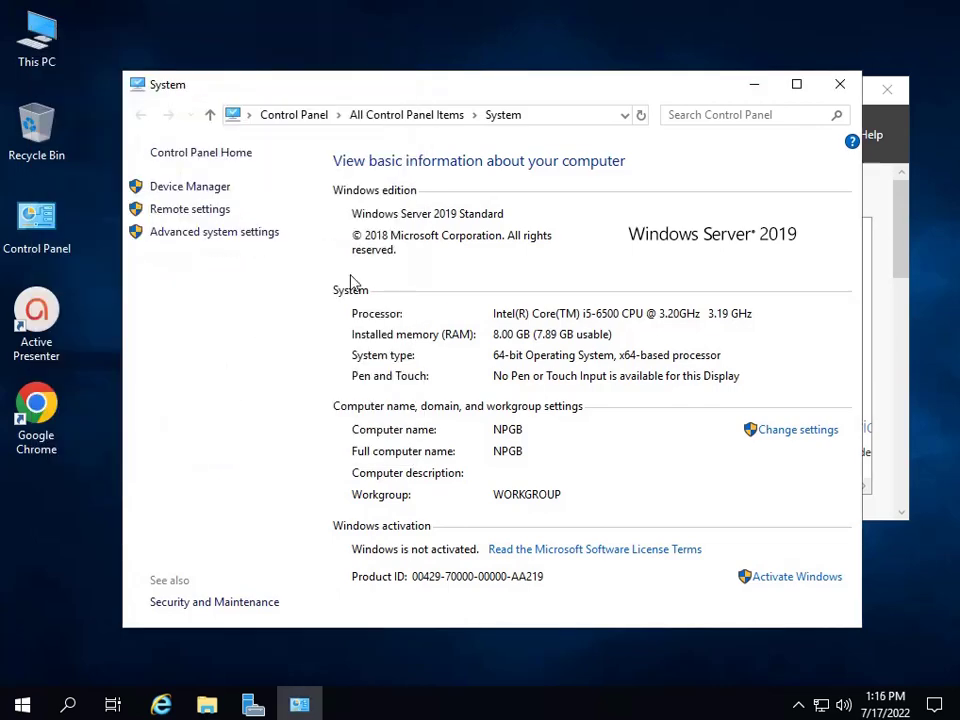
Move the System and Server Manager windows apart and minimize the System window.
left_click_drag(571, 90, 562, 146)
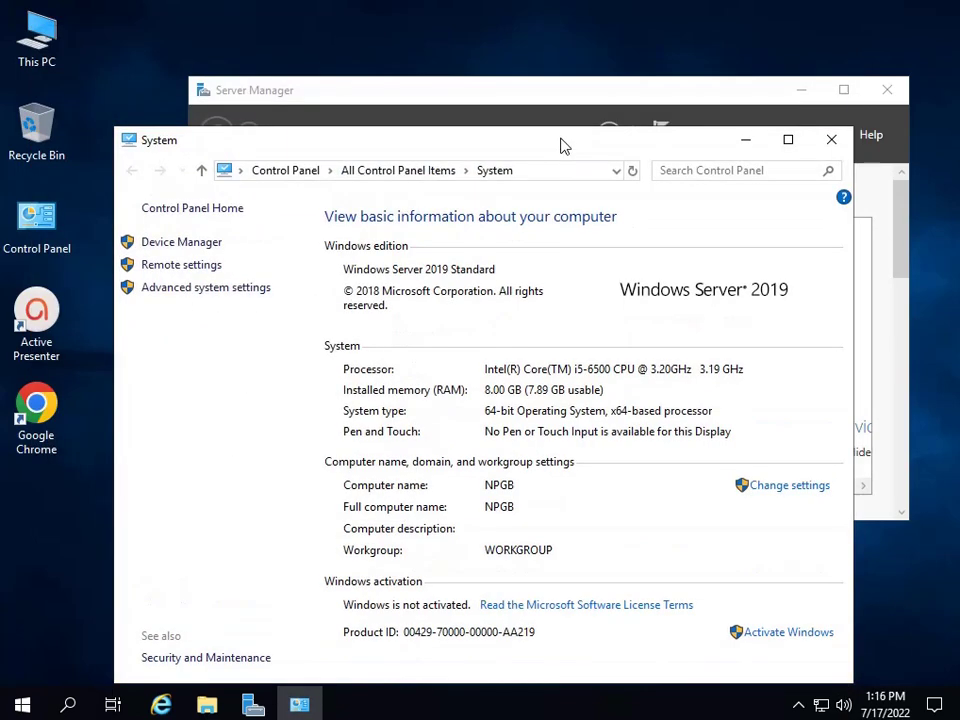
left_click_drag(640, 95, 627, 69)
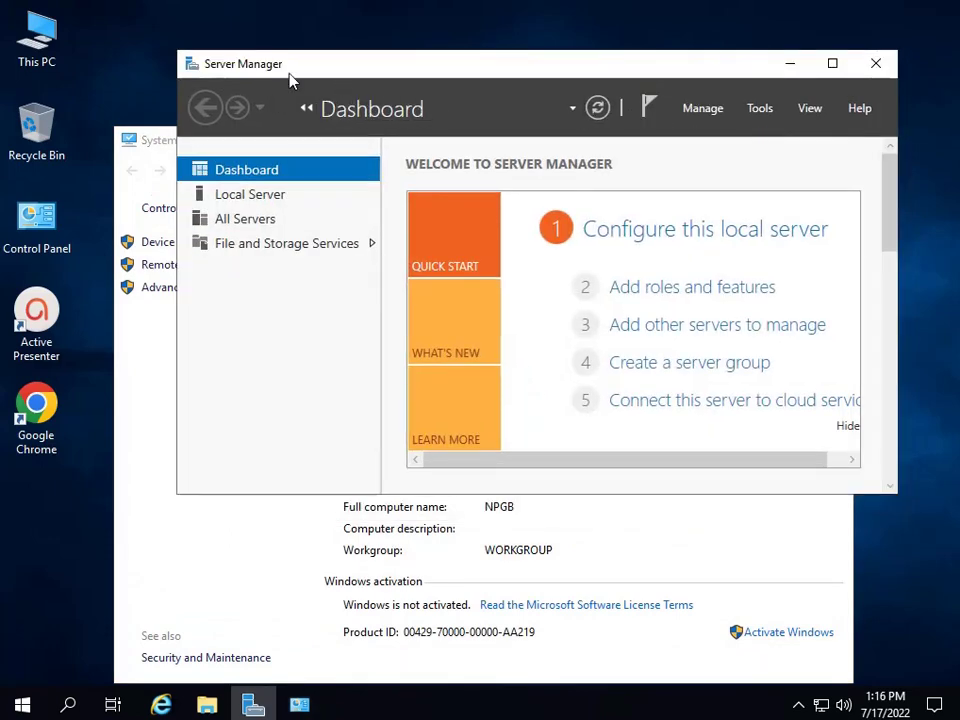
left_click(150, 140)
left_click(744, 139)
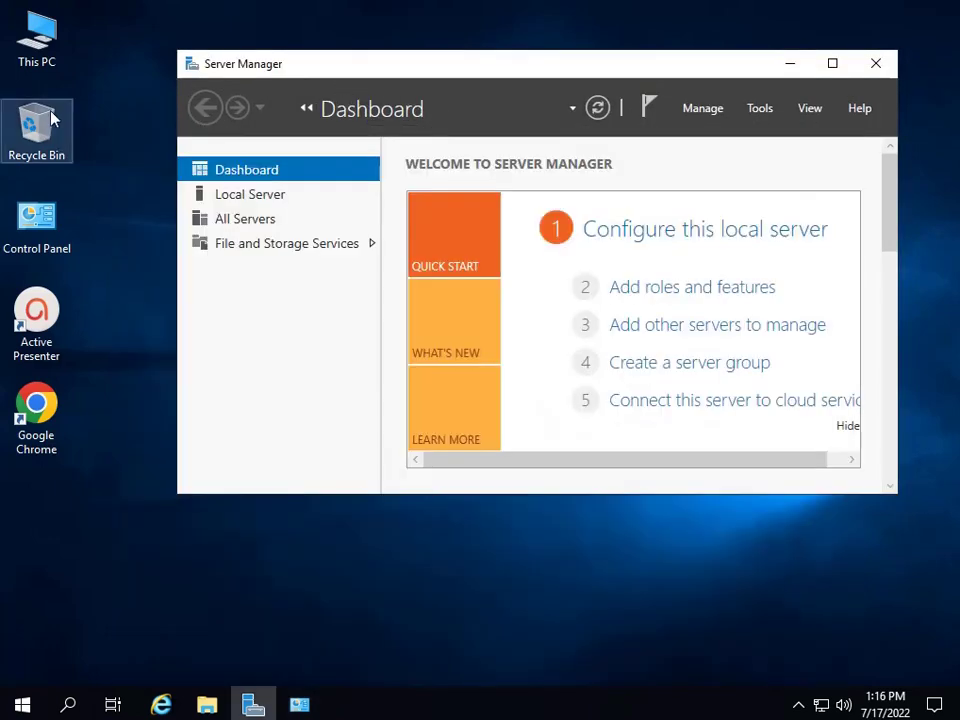
Open the Downloads folder, look inside the ExamApplication zip archive and return to Downloads.
double_click(45, 60)
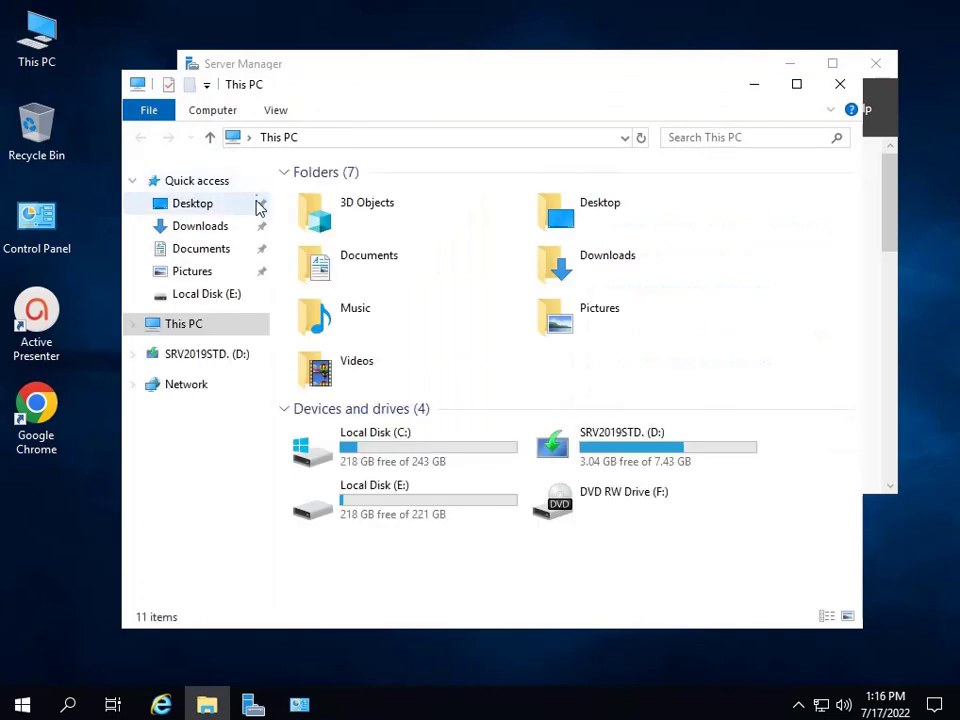
left_click(205, 230)
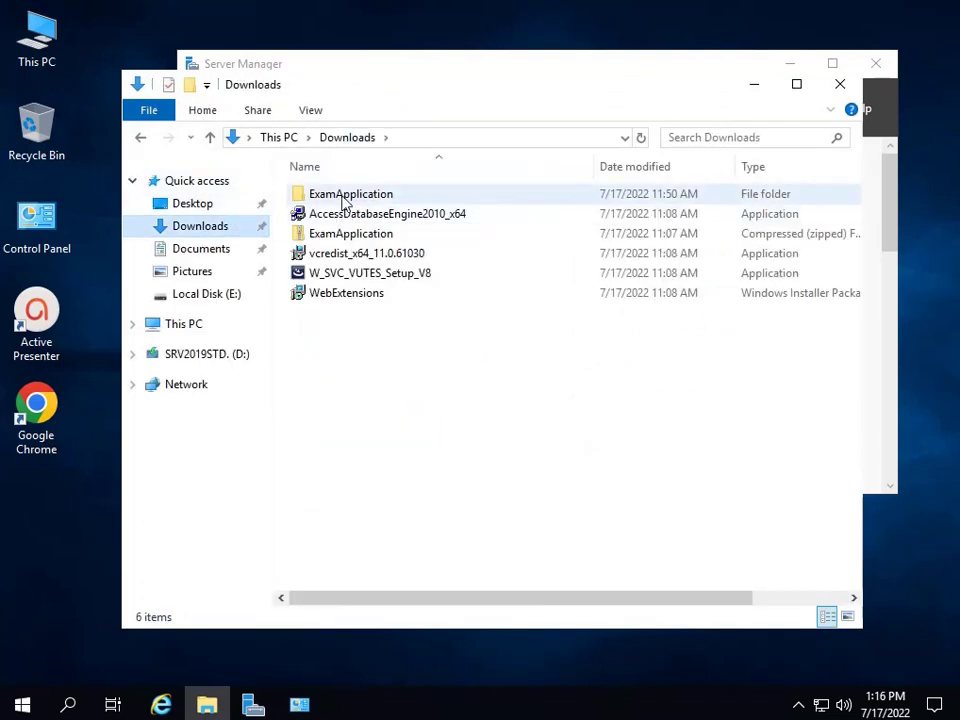
double_click(336, 234)
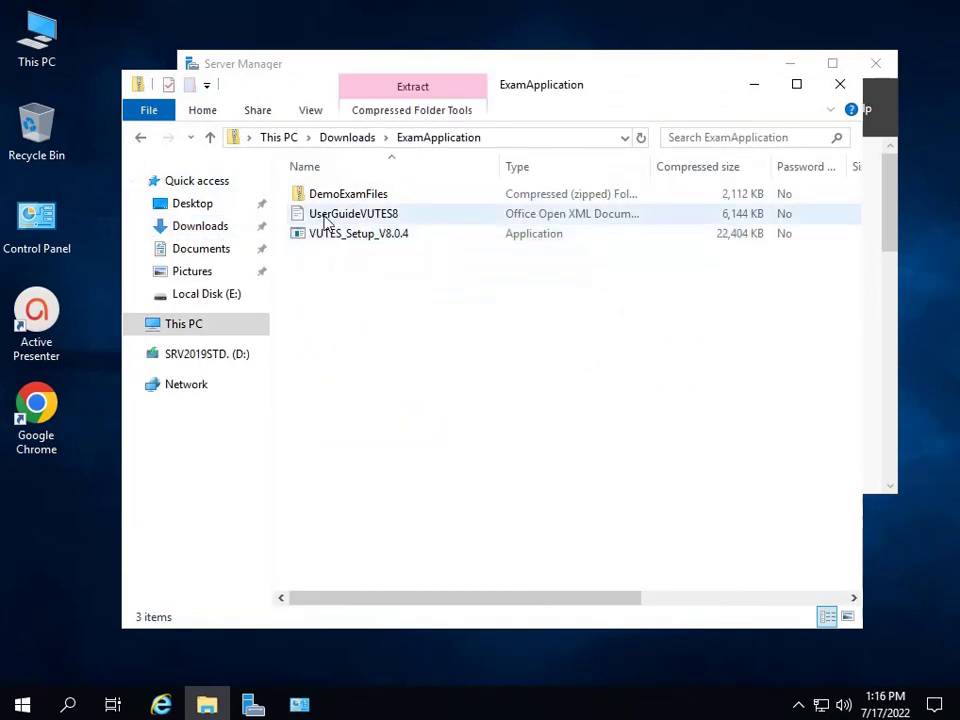
left_click(212, 139)
Try to extract the ExamApplication zip archive into its default folder, and cancel replacing the existing files.
right_click(329, 236)
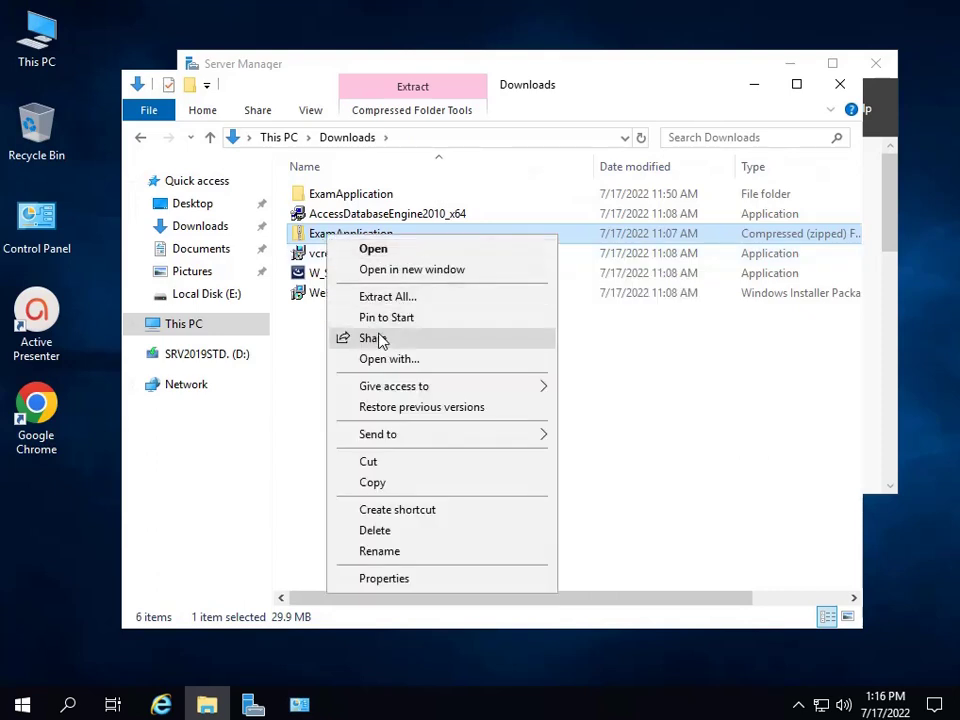
left_click(386, 297)
left_click(652, 534)
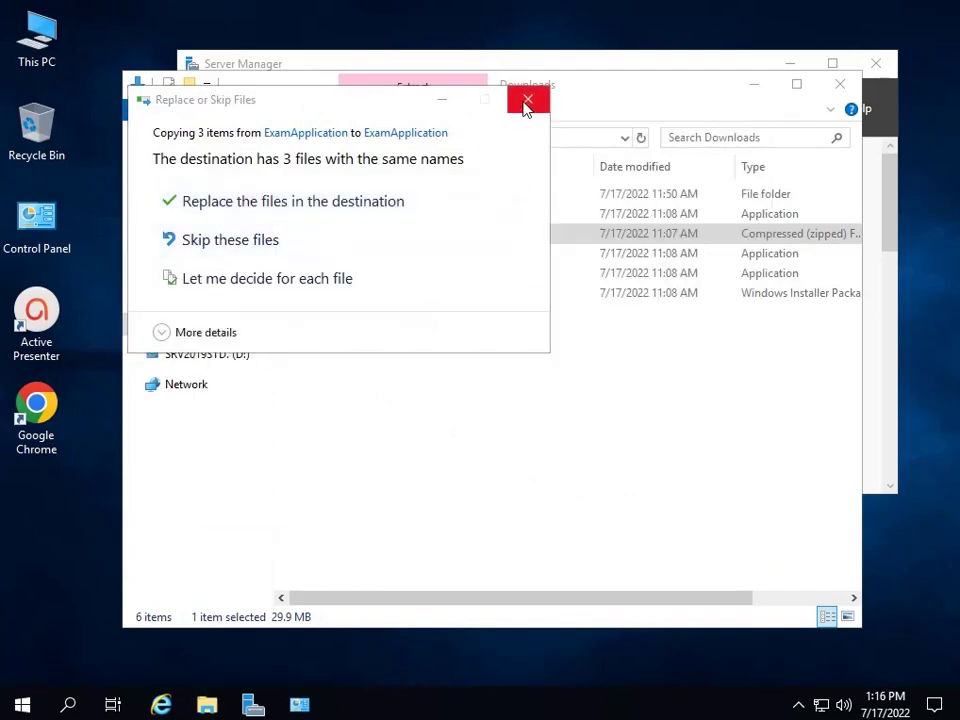
left_click(526, 100)
Open the UserGuideVUTES8 document from the ExamApplication folder and unblock all of its content.
double_click(380, 245)
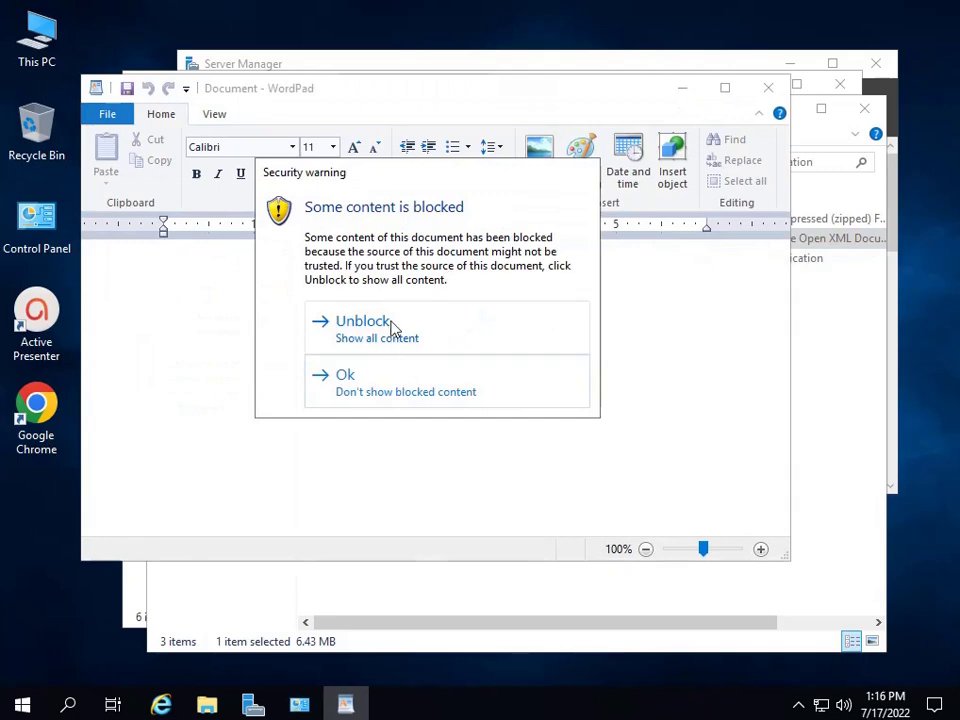
left_click(390, 322)
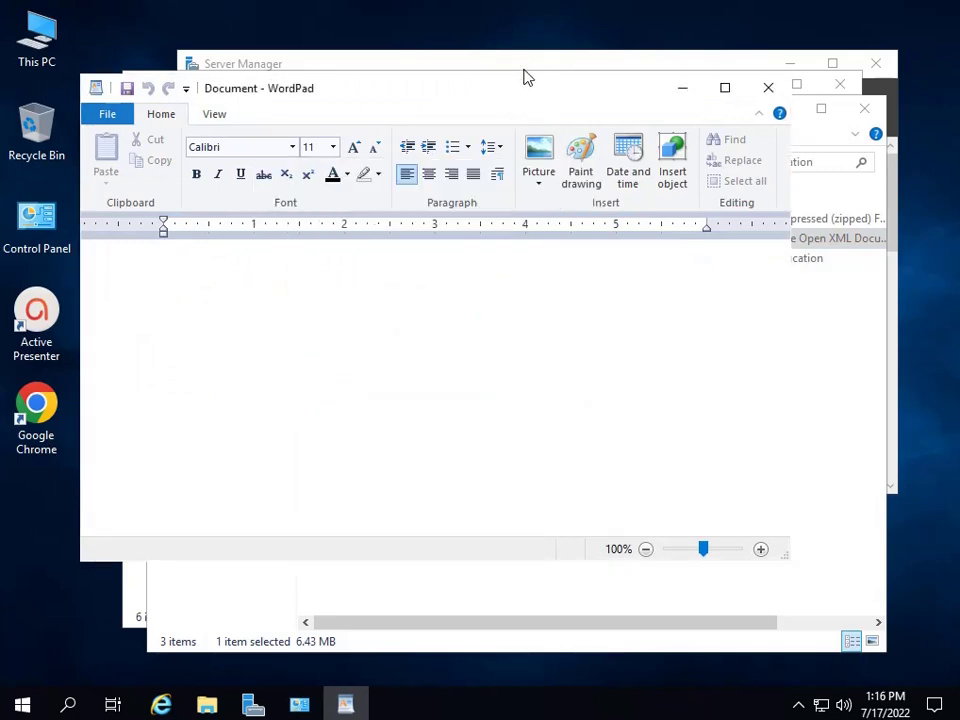
key("Down")
key("Down")
key("Down")
key("Down")
key("Down")
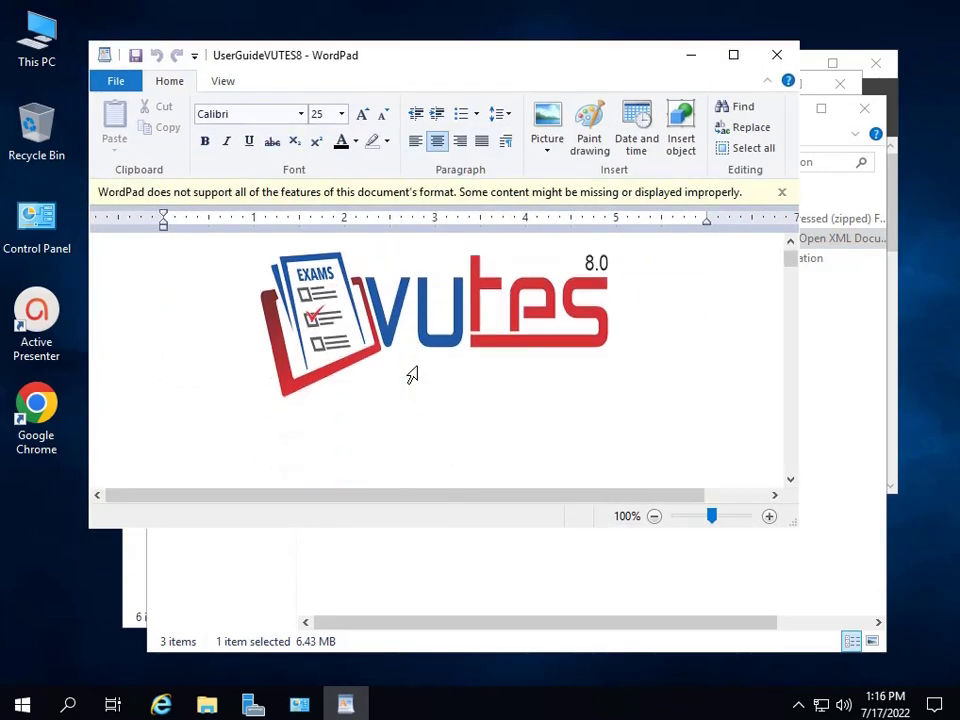
Look through the user guide's table of contents and its hardware and software requirements.
scroll(412, 374, "down", 20)
scroll(433, 414, "up", 2)
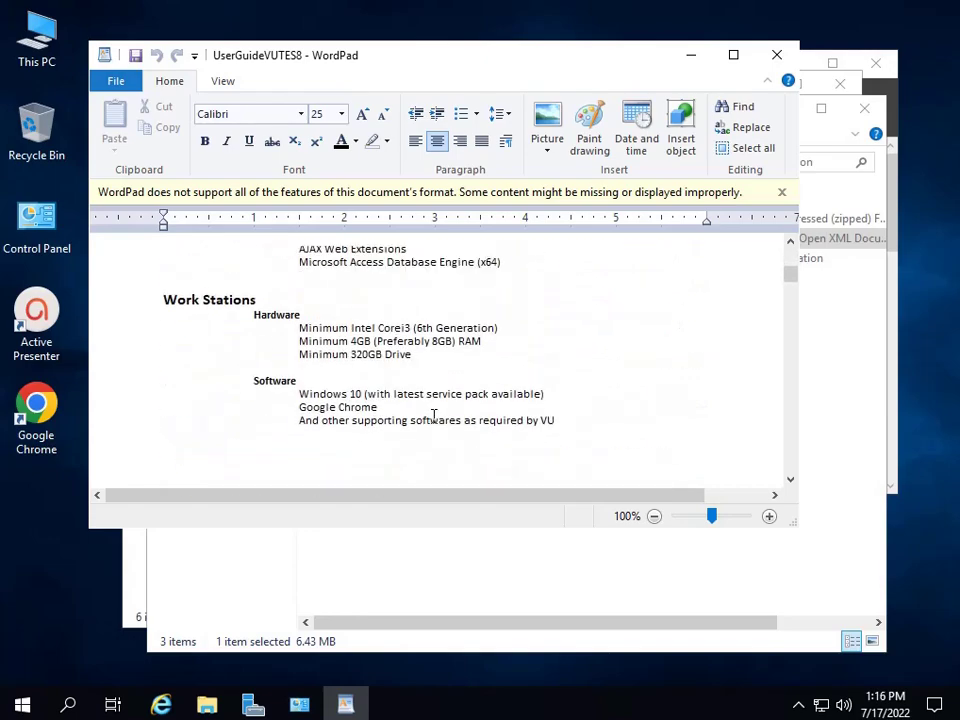
scroll(433, 414, "down", 3)
scroll(476, 400, "up", 12)
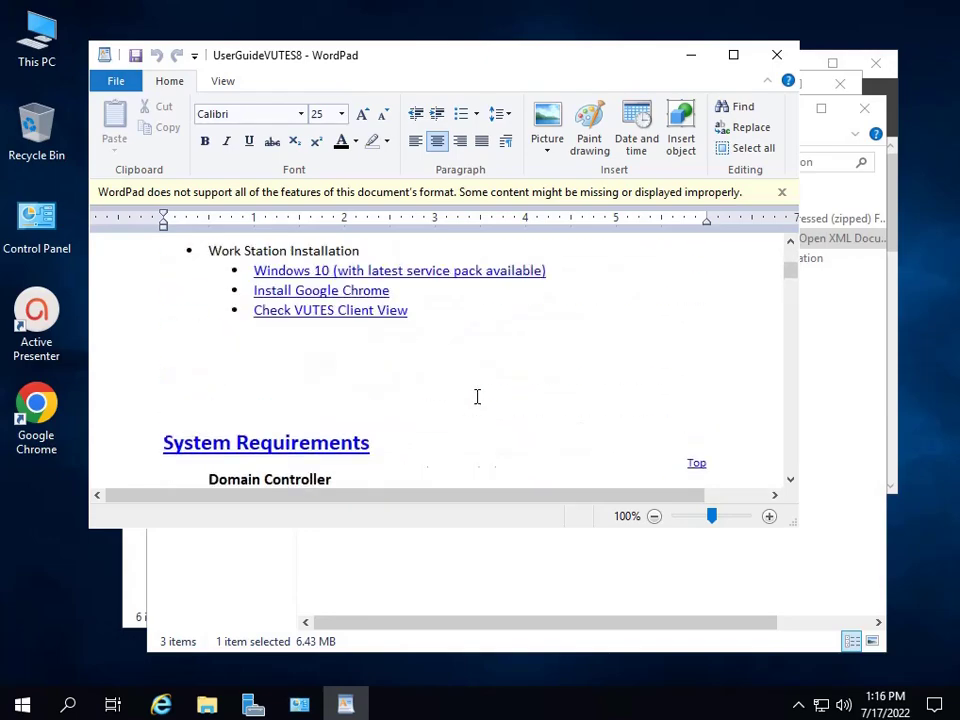
scroll(477, 397, "down", 2)
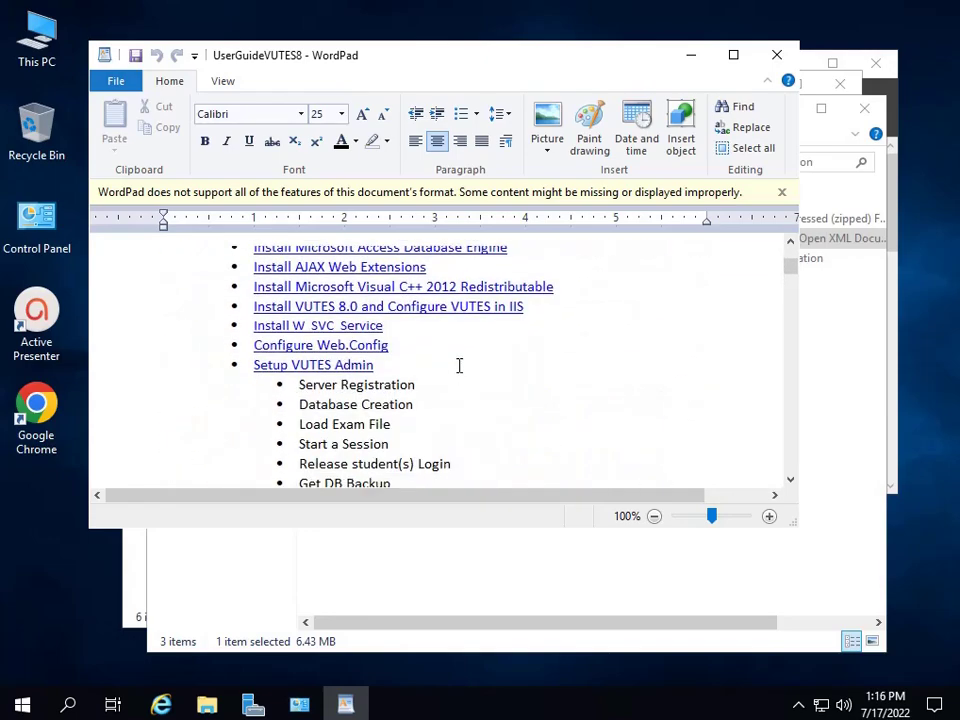
Highlight the Microsoft Internet Information Server and SQL Server 2014 Express Edition entries in the guide's Exam Server Installation list.
scroll(445, 372, "up", 3)
left_click_drag(252, 303, 579, 332)
left_click(579, 328)
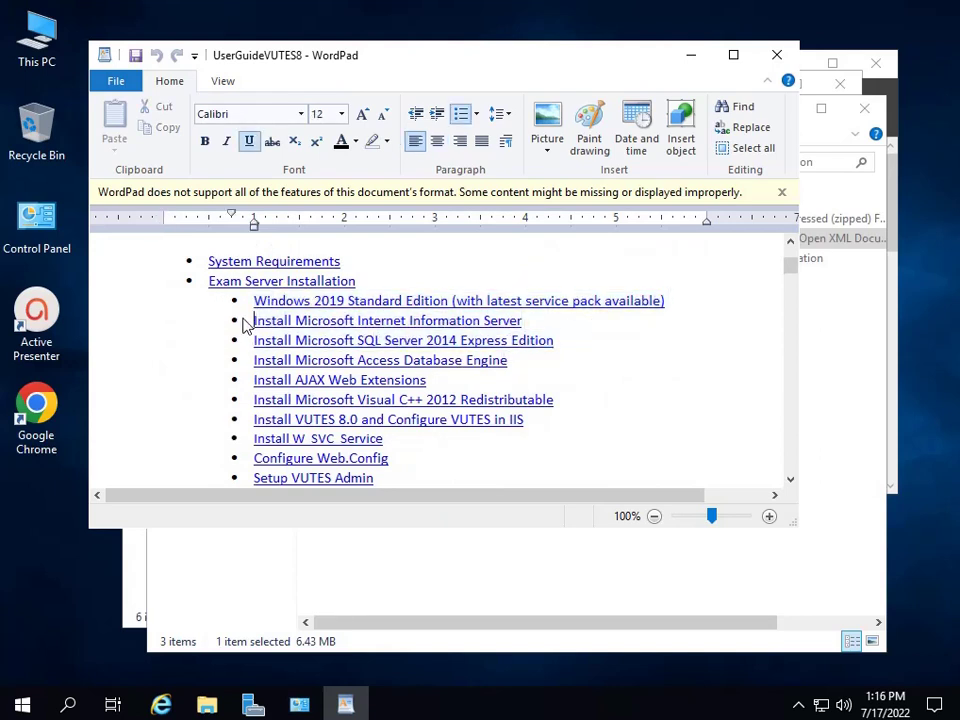
left_click_drag(250, 321, 580, 351)
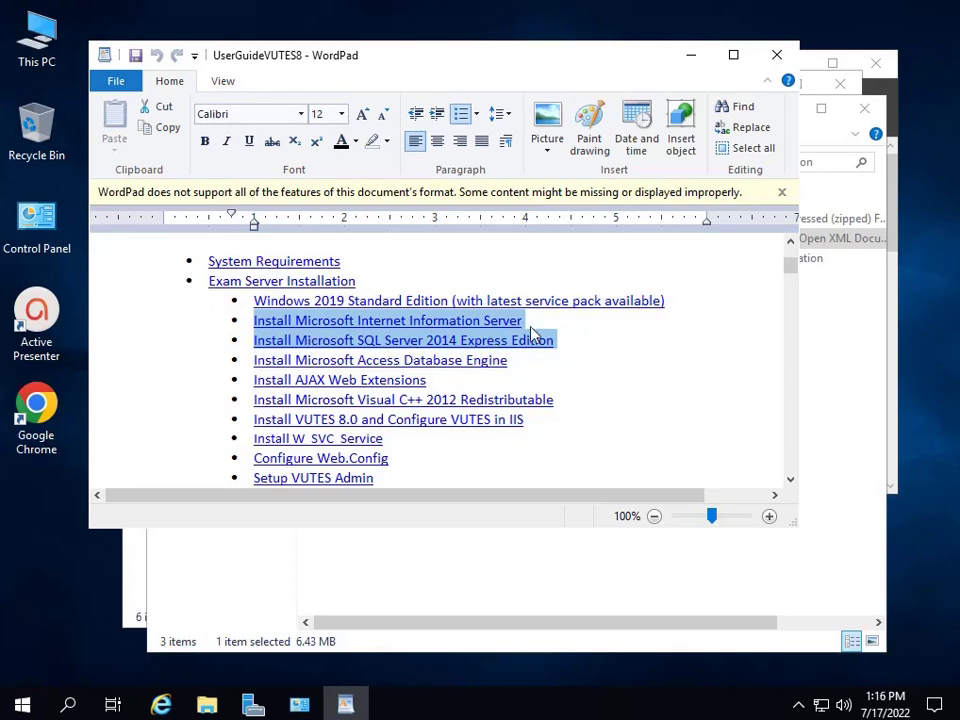
Minimize the user guide and both folder windows to return to Server Manager.
left_click(689, 56)
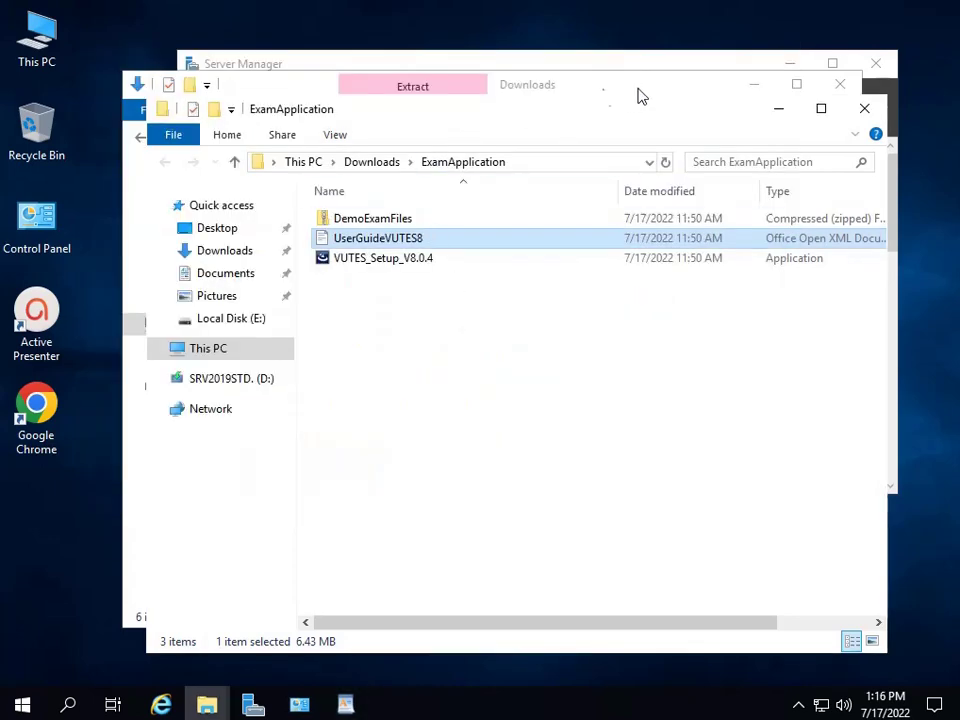
left_click(754, 84)
left_click(779, 108)
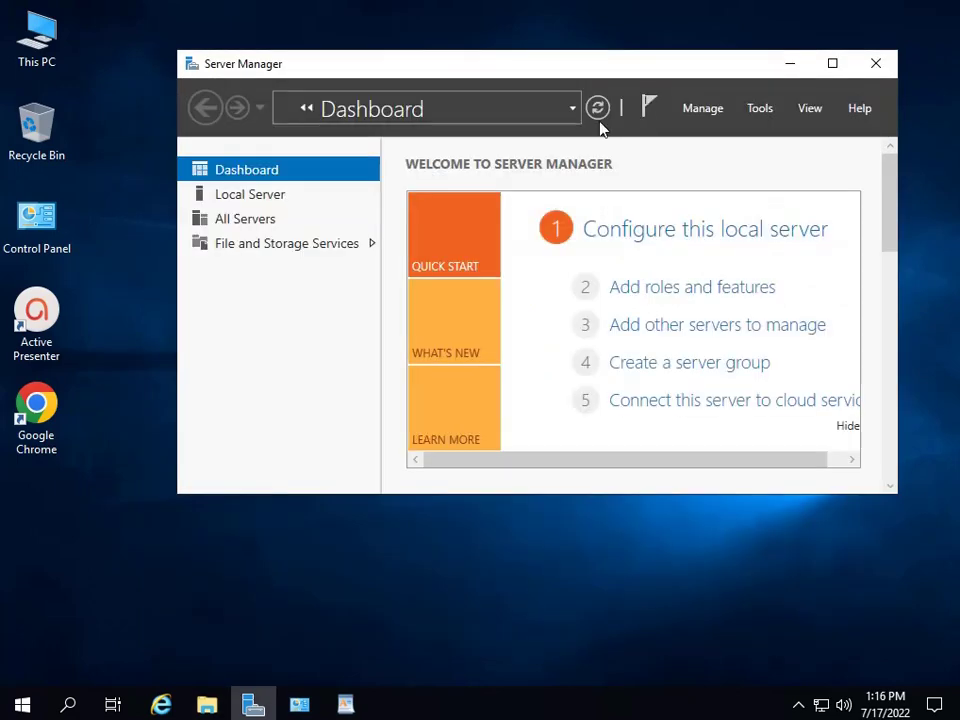
left_click_drag(572, 67, 540, 70)
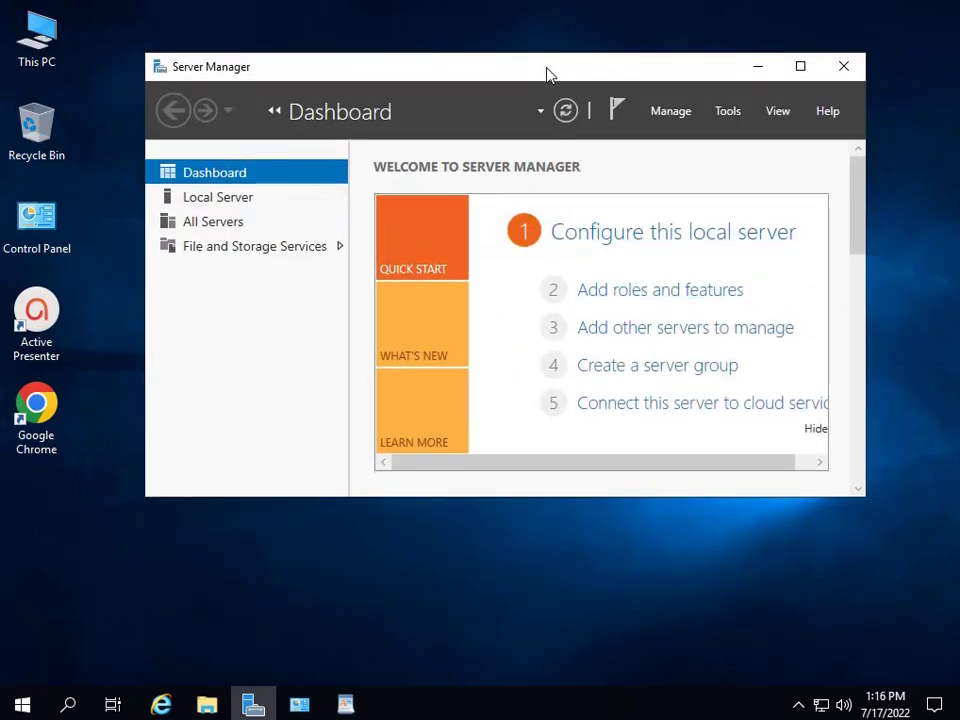
left_click(786, 66)
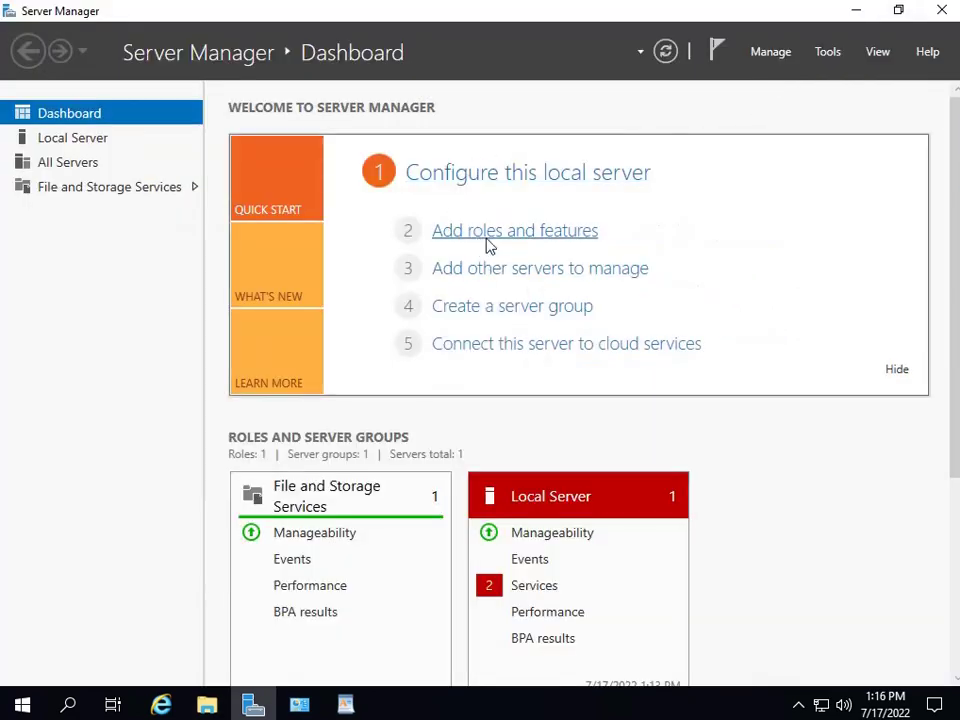
double_click(733, 14)
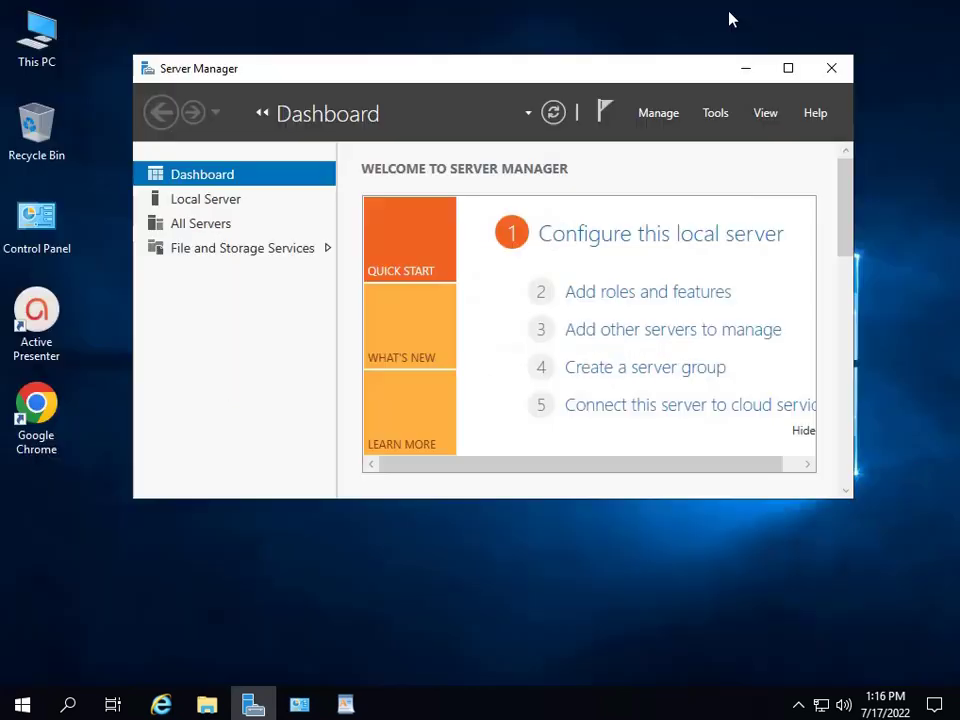
Start adding roles and features with a role-based or feature-based installation on server NPGB from the server pool.
left_click(602, 292)
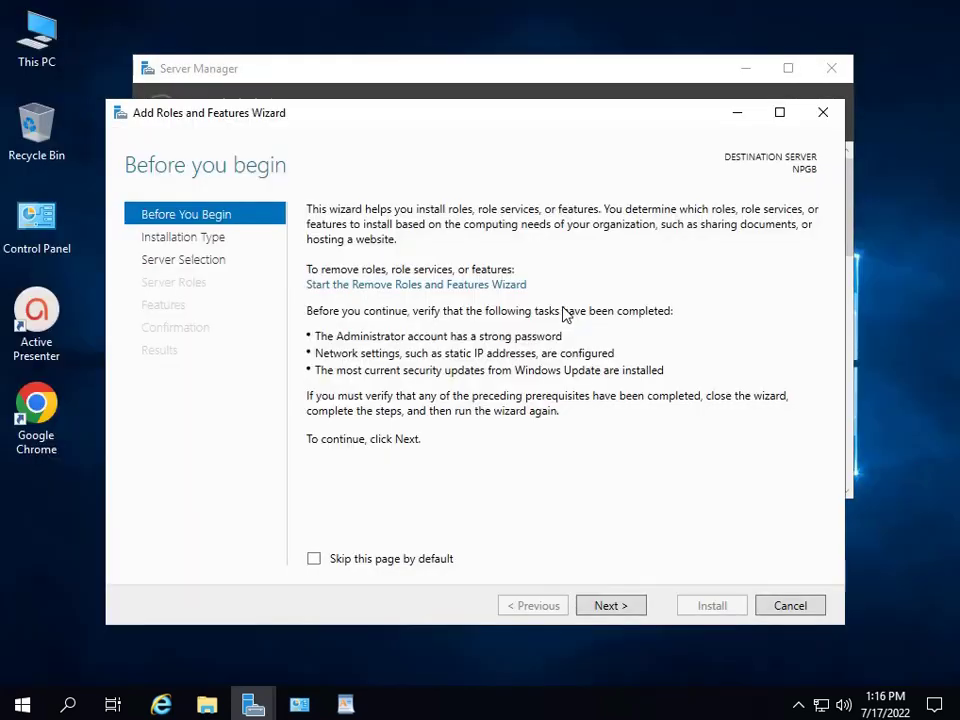
left_click_drag(307, 123, 293, 81)
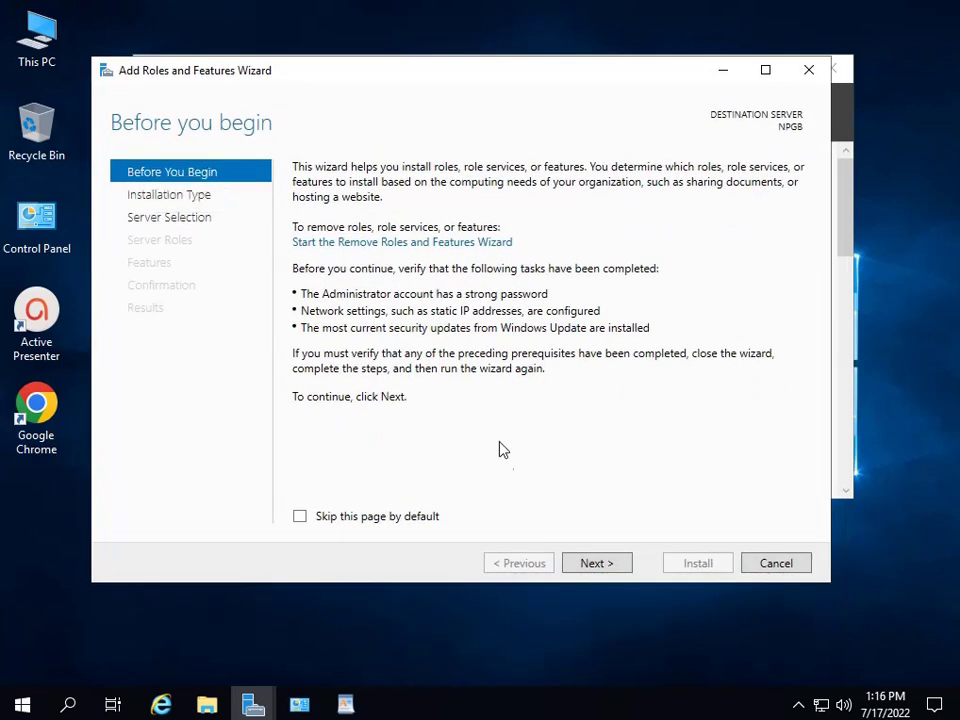
left_click(596, 564)
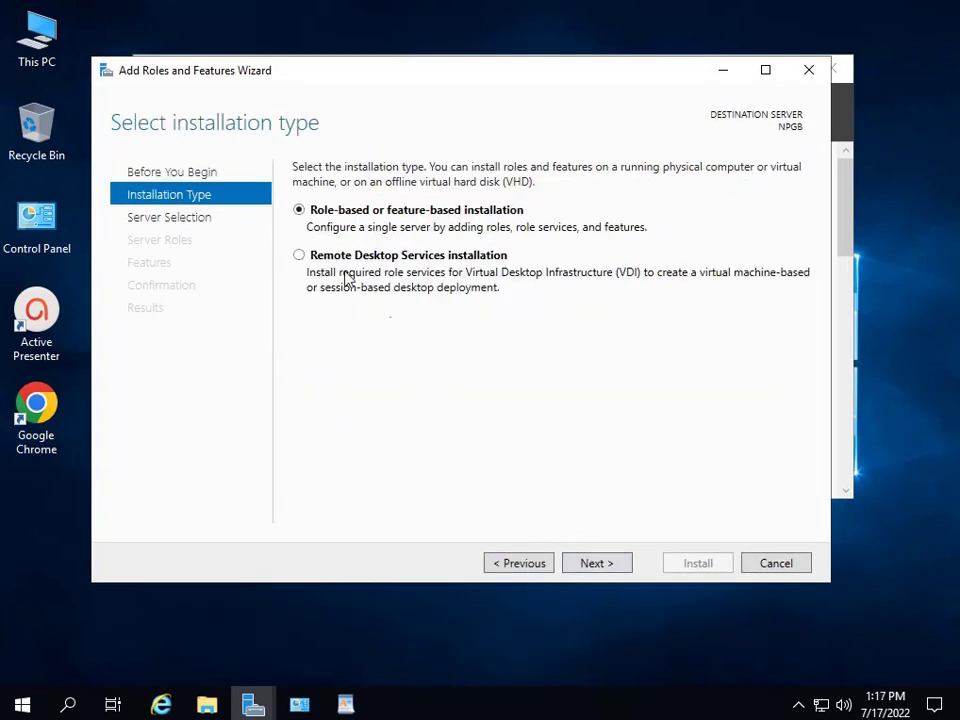
left_click(596, 566)
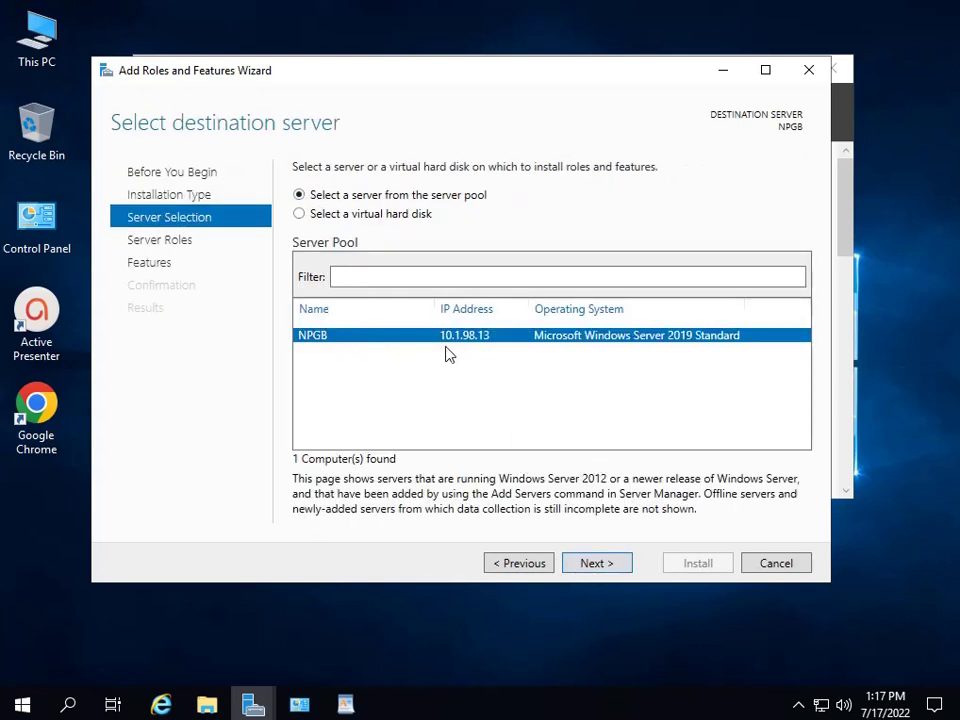
left_click(592, 564)
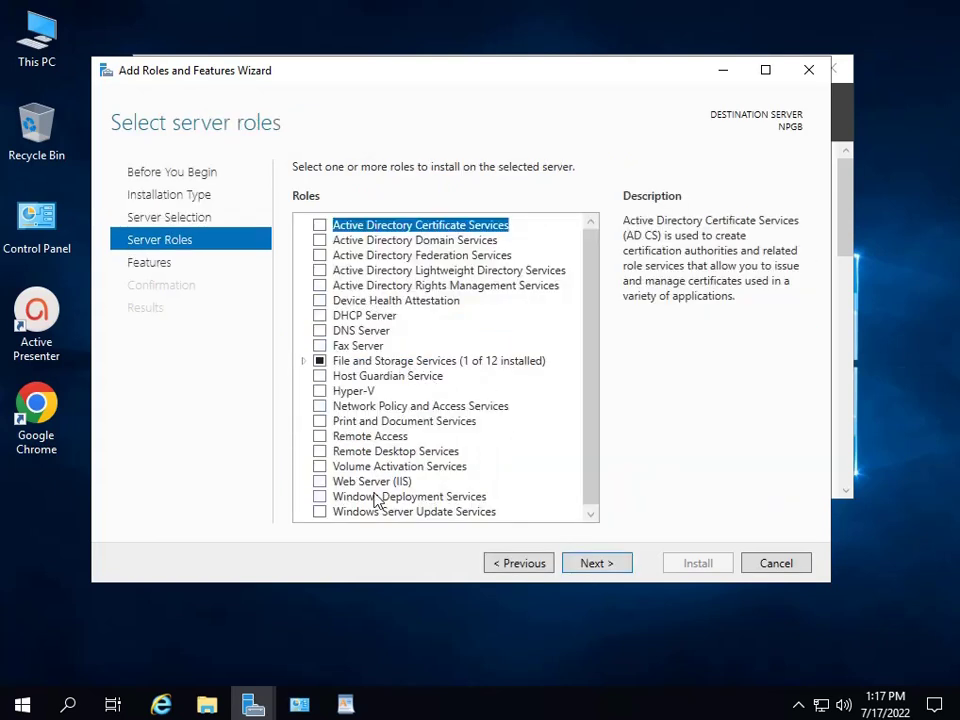
Select the Web Server (IIS) role with its IIS Management Console tools and continue to the feature selection.
left_click(321, 484)
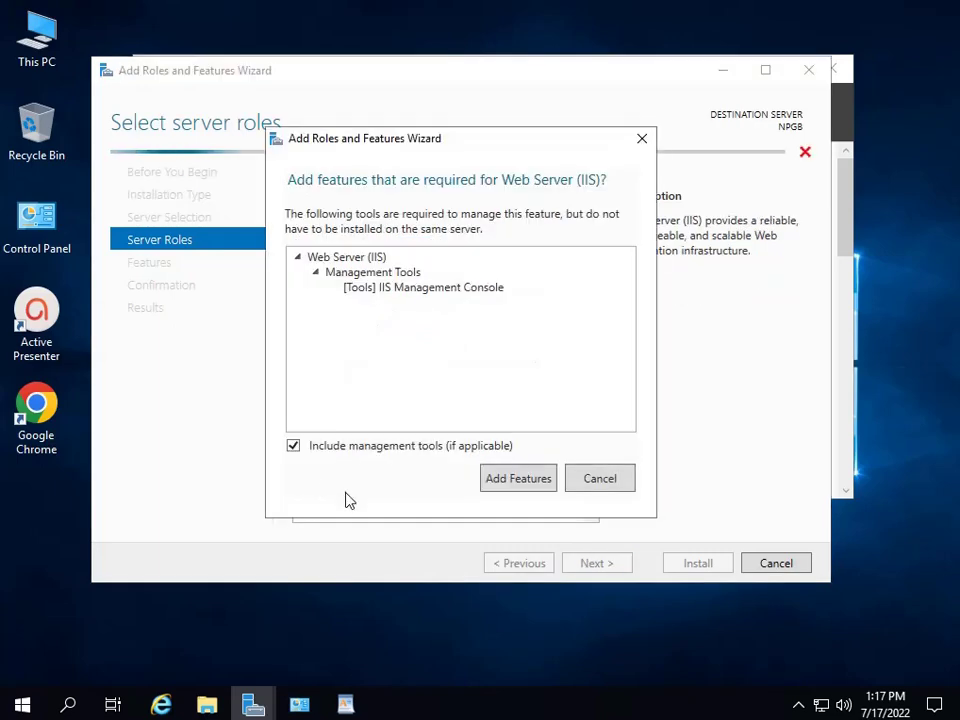
left_click(516, 478)
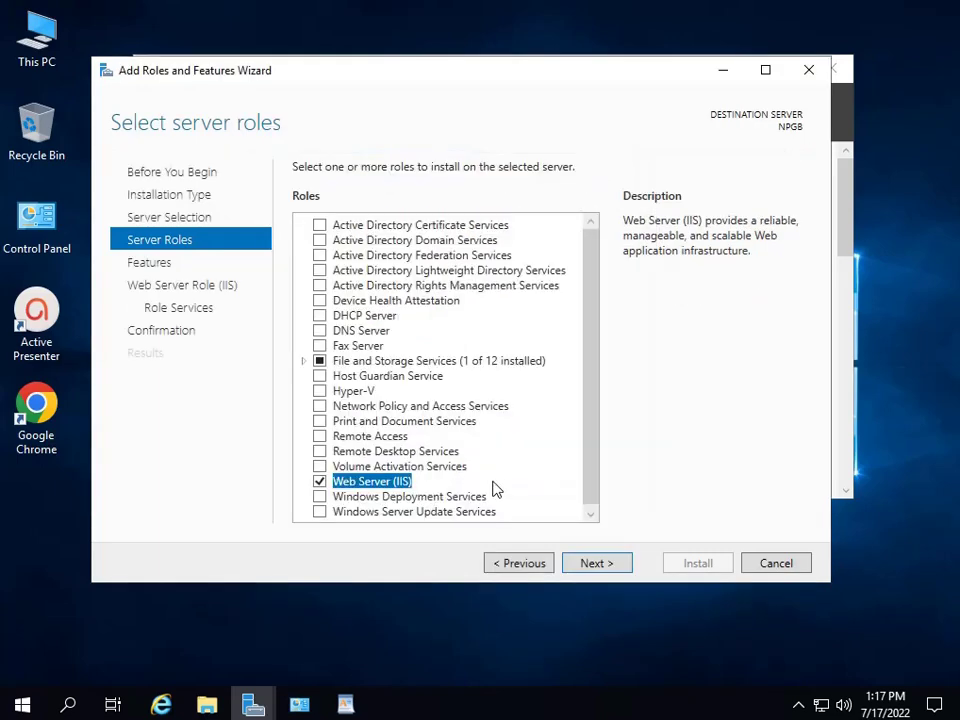
left_click(597, 564)
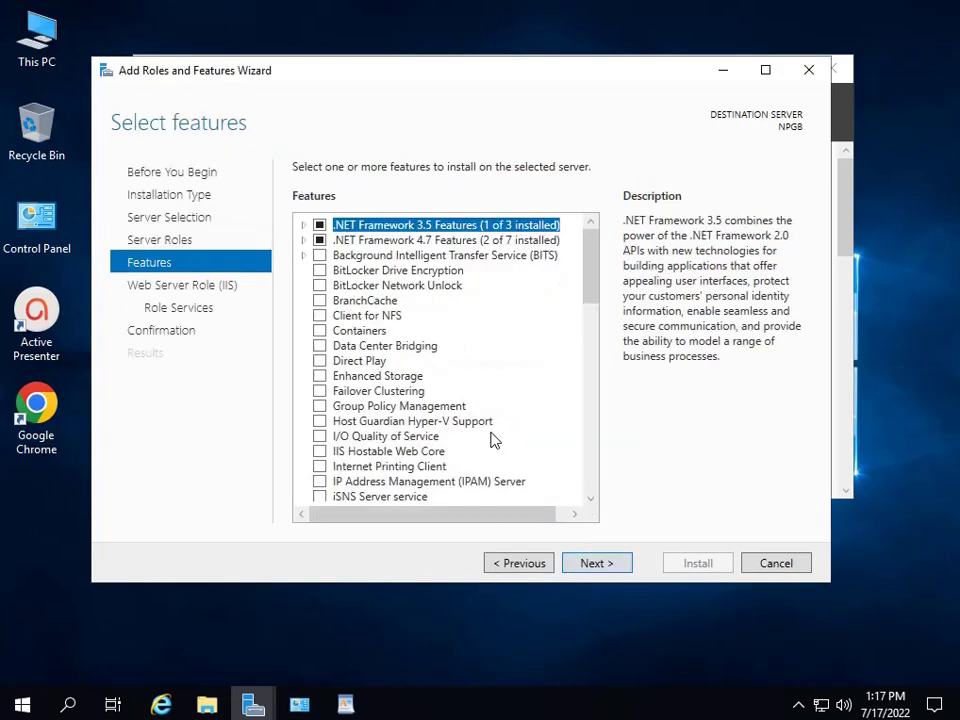
Expand .NET Framework 3.5 Features and bring up the UserGuideVUTES8 guide at its feature selection instructions.
left_click(301, 225)
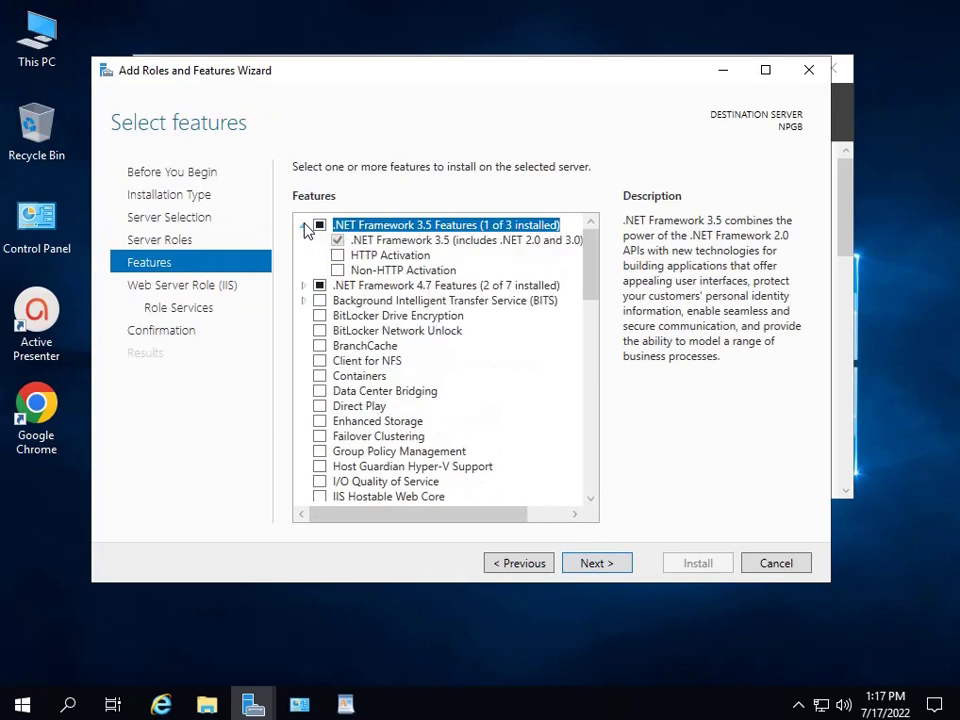
left_click(345, 705)
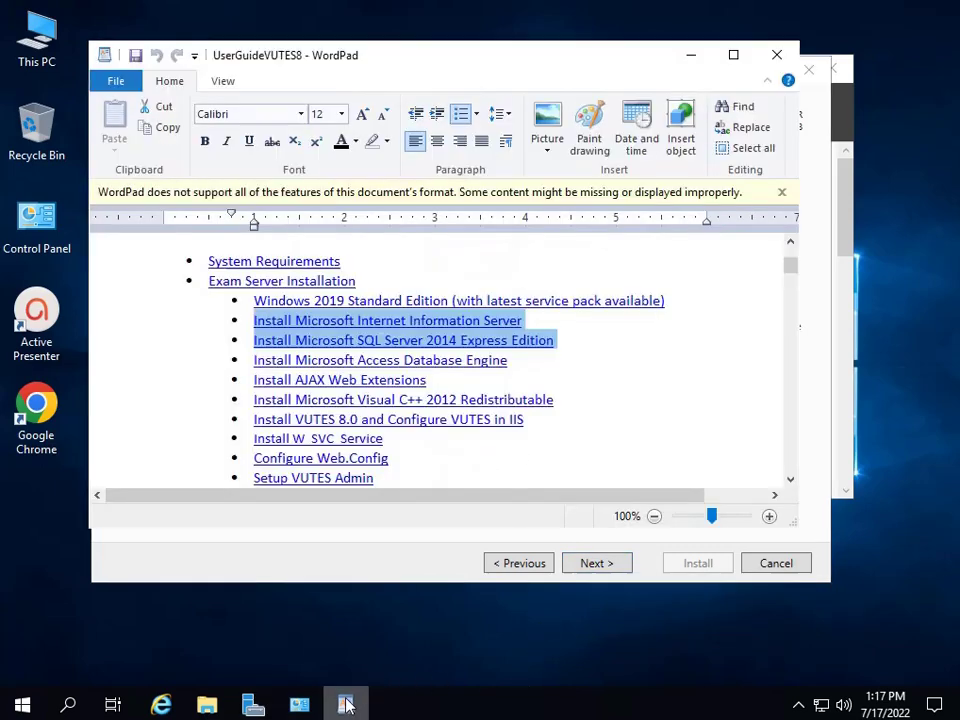
scroll(450, 340, "down", 10)
scroll(446, 374, "down", 15)
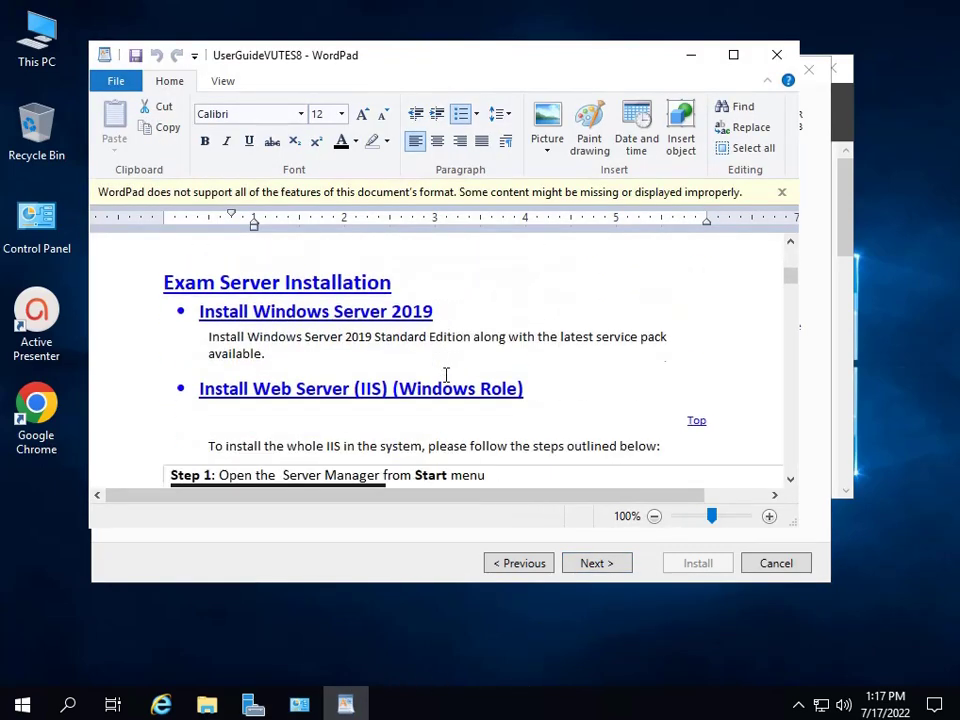
scroll(446, 374, "down", 10)
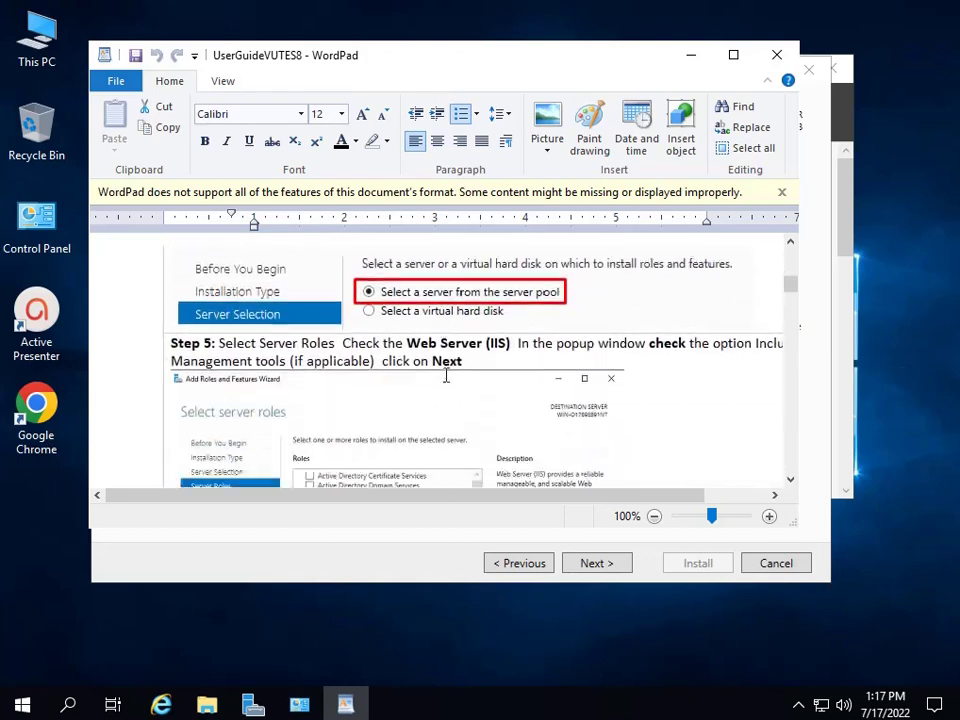
scroll(446, 374, "down", 6)
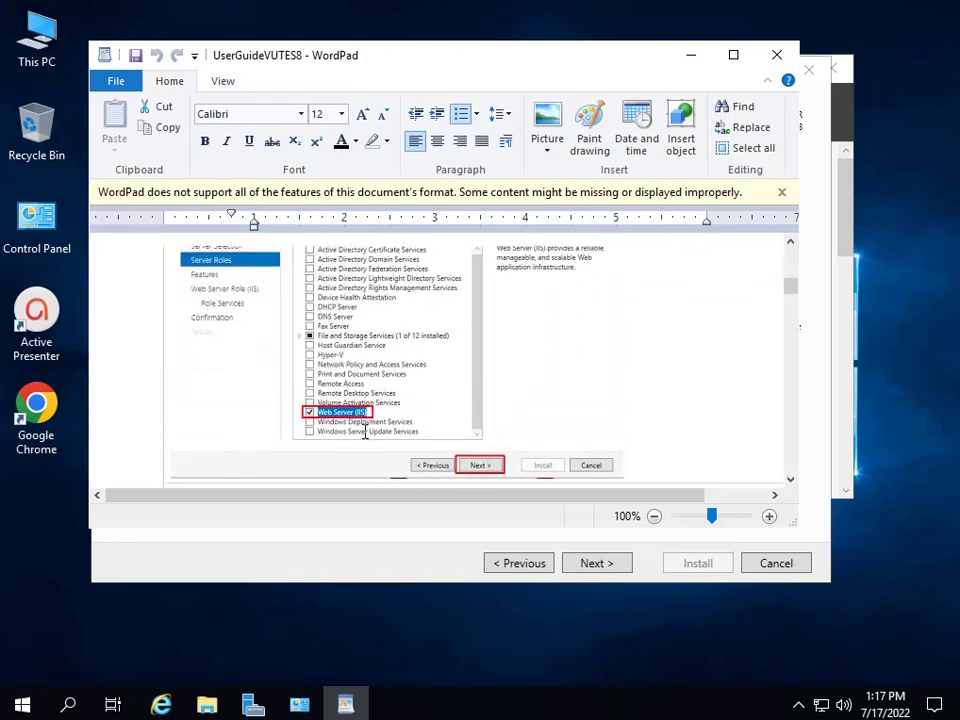
Arrange the user guide and the Add Roles and Features Wizard side by side, with the guide in front.
left_click_drag(303, 57, 595, 115)
left_click(325, 72)
left_click_drag(325, 72, 248, 93)
key("alt+Tab")
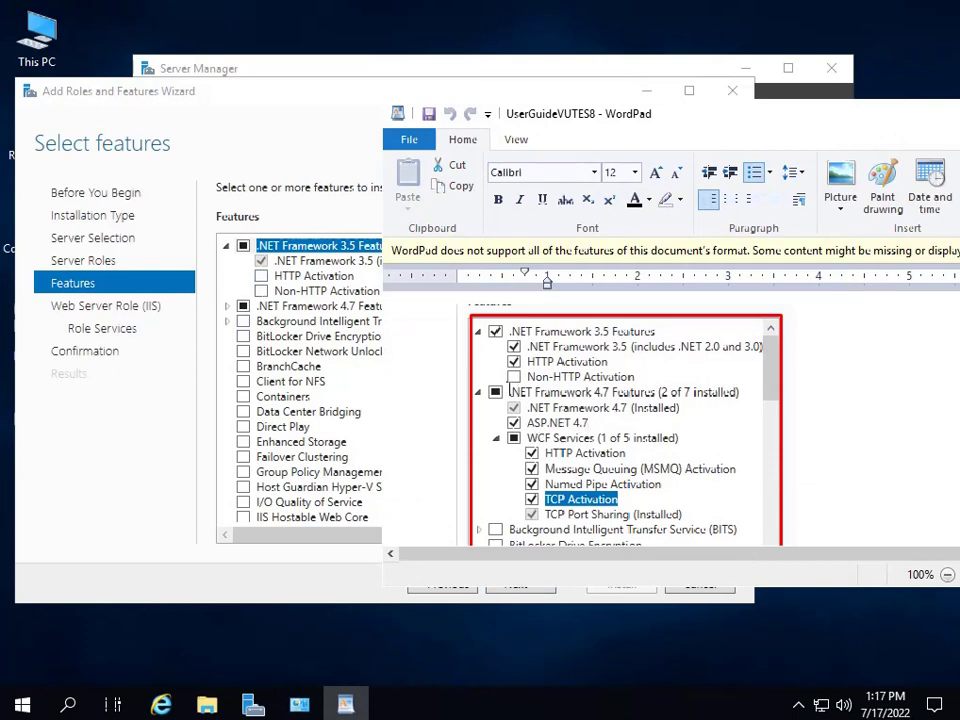
Select HTTP Activation under .NET Framework 3.5 Features and add the features it requires.
left_click(261, 276)
left_click(416, 502)
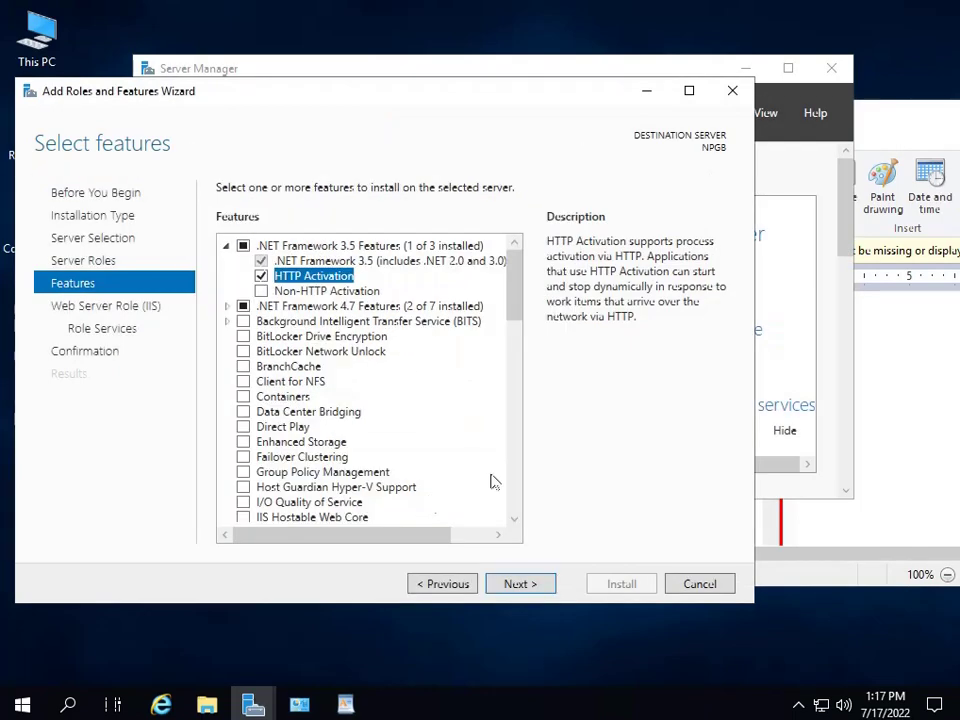
left_click(681, 70)
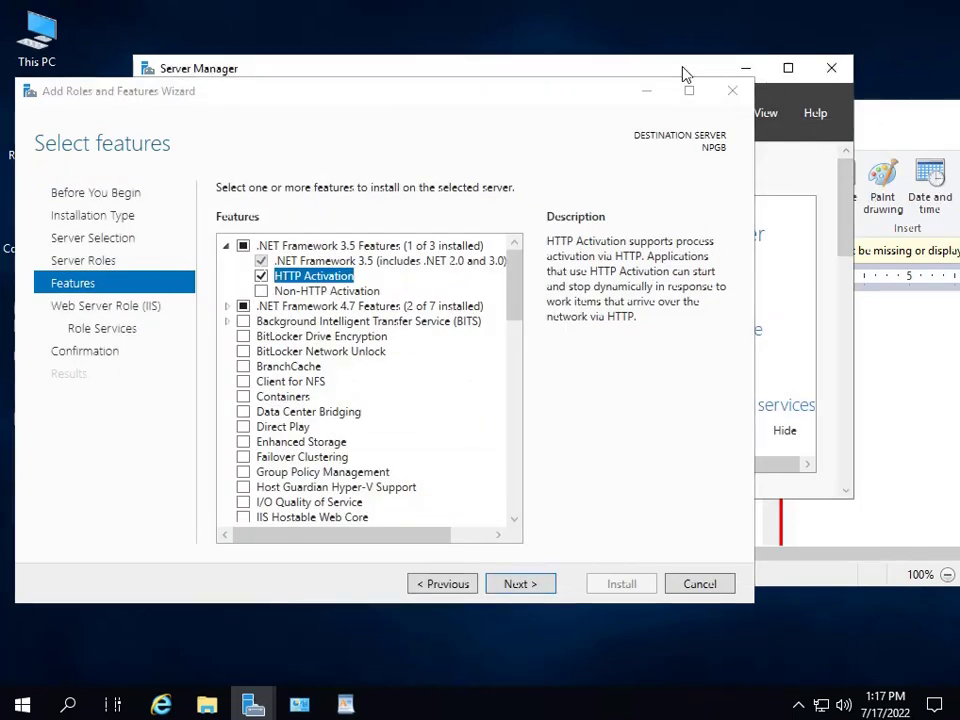
Expand .NET Framework 4.7 Features and its WCF Services, comparing the options with the guide's checked features.
left_click(921, 112)
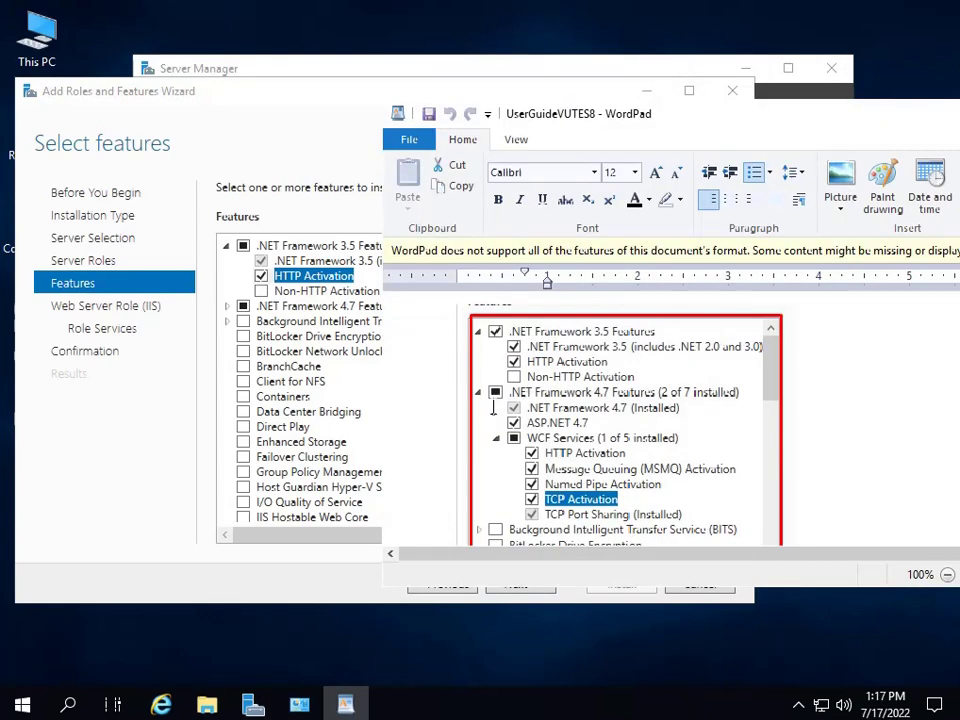
left_click(227, 306)
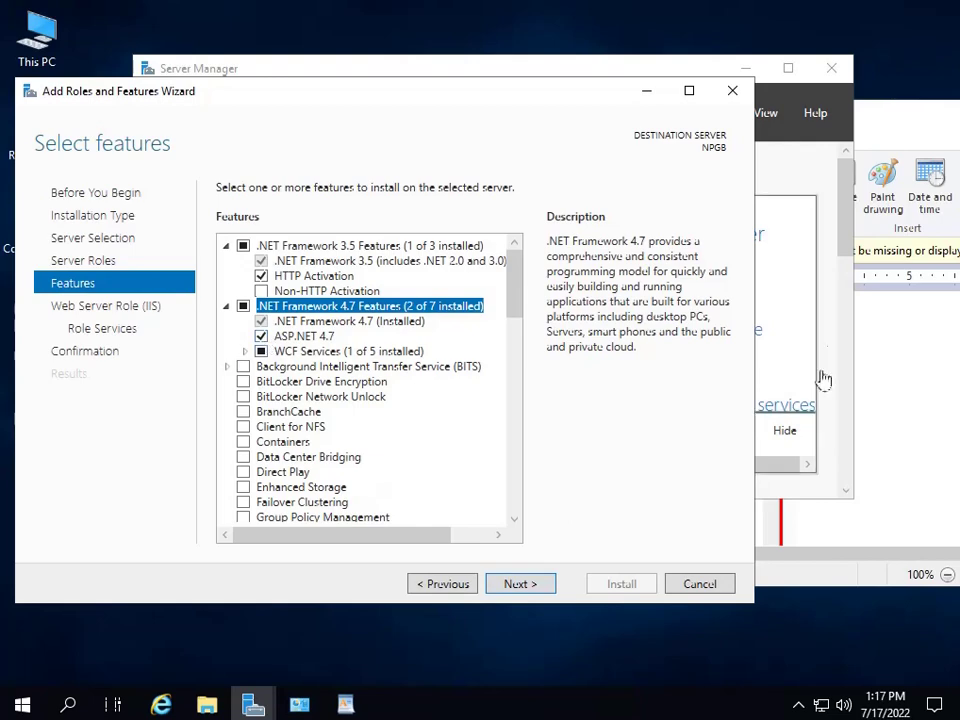
left_click(800, 290)
left_click(912, 277)
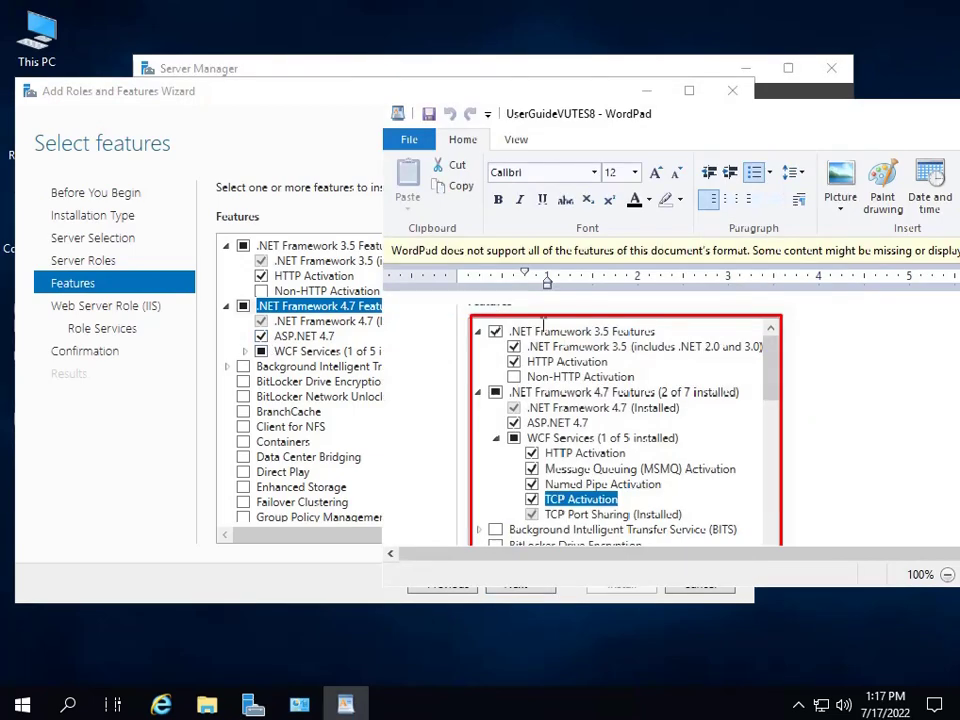
left_click(247, 355)
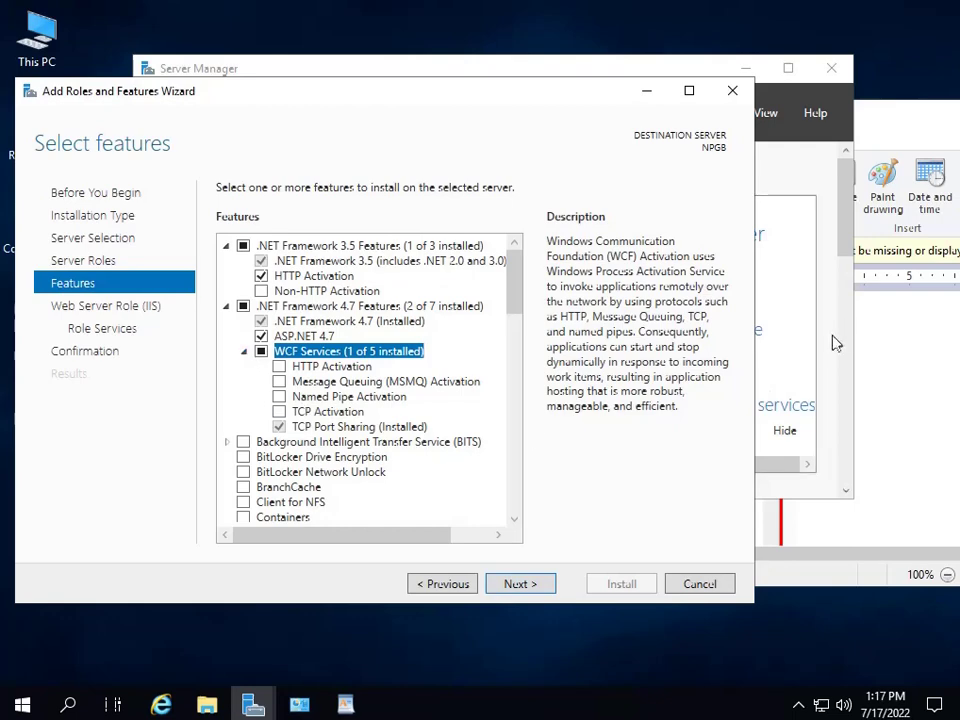
left_click(713, 74)
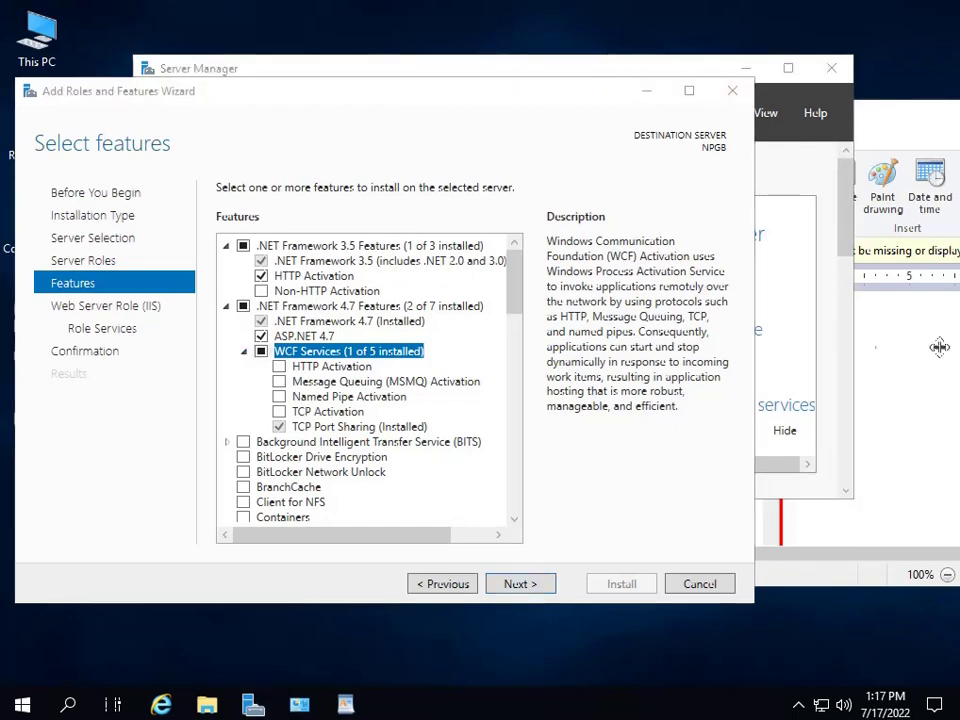
key("alt+Tab")
scroll(549, 490, "down", 3)
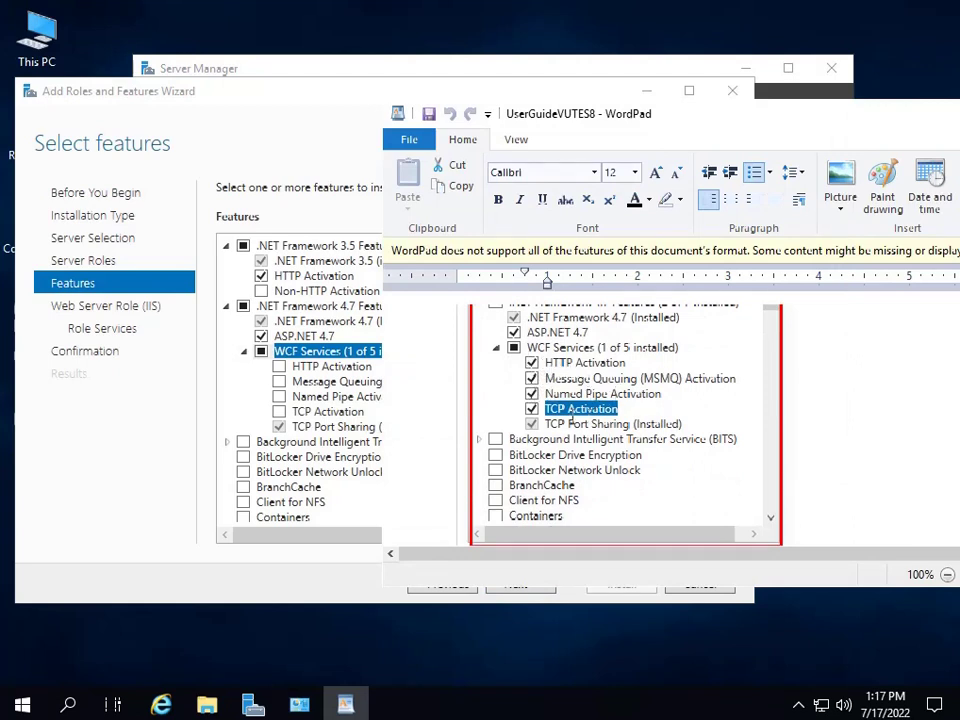
Select HTTP, Message Queuing (MSMQ), Named Pipe and TCP Activation under WCF Services, adding their required features.
left_click(279, 366)
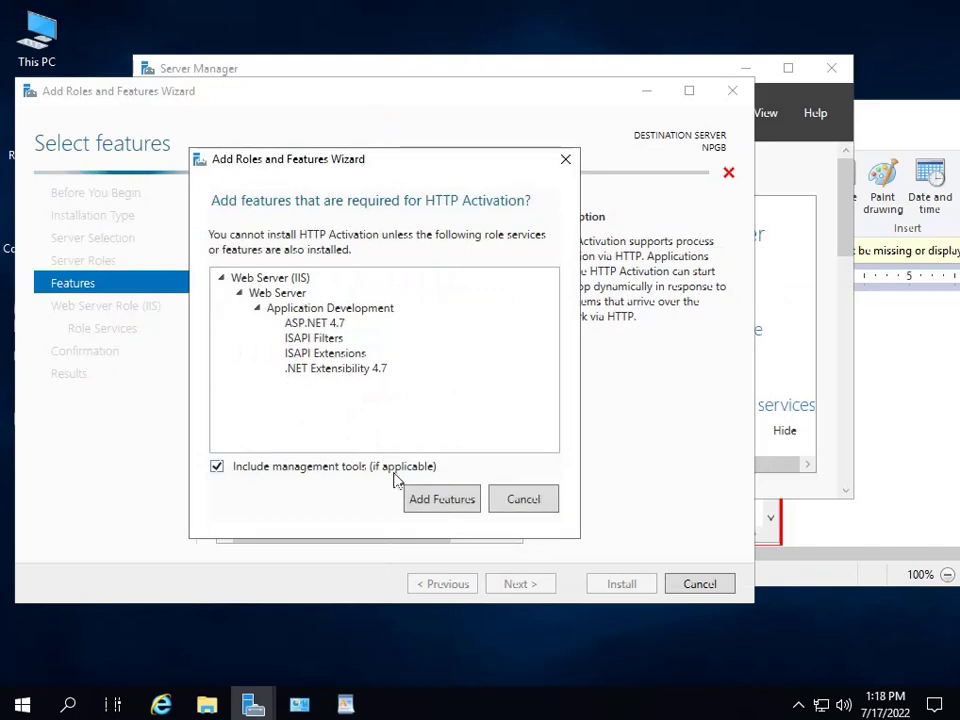
left_click(439, 499)
left_click(281, 383)
left_click(439, 505)
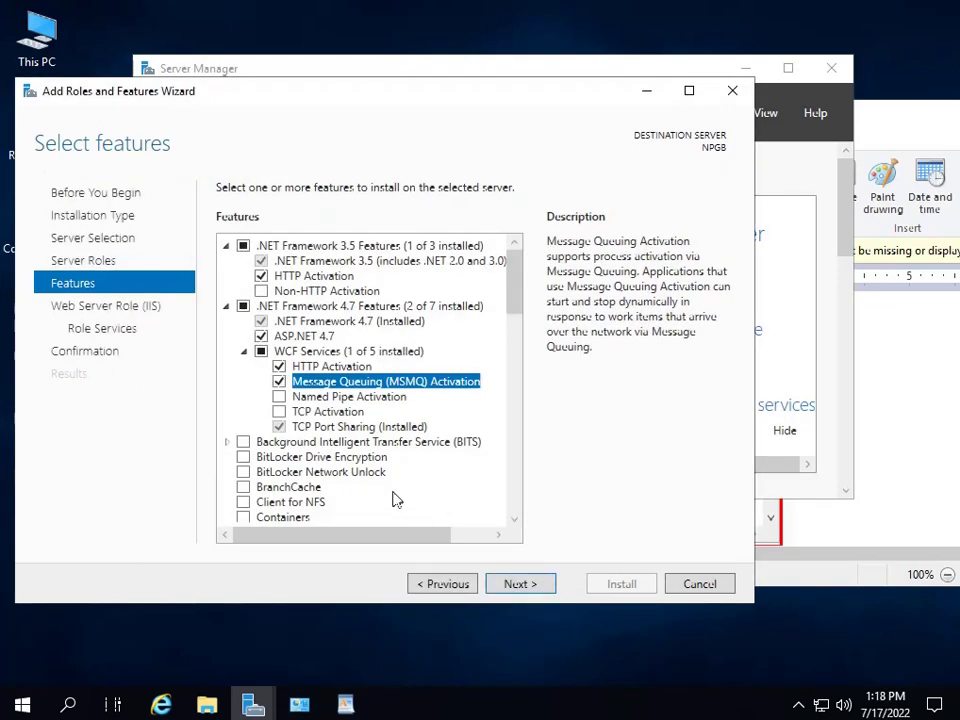
left_click(279, 397)
left_click(279, 411)
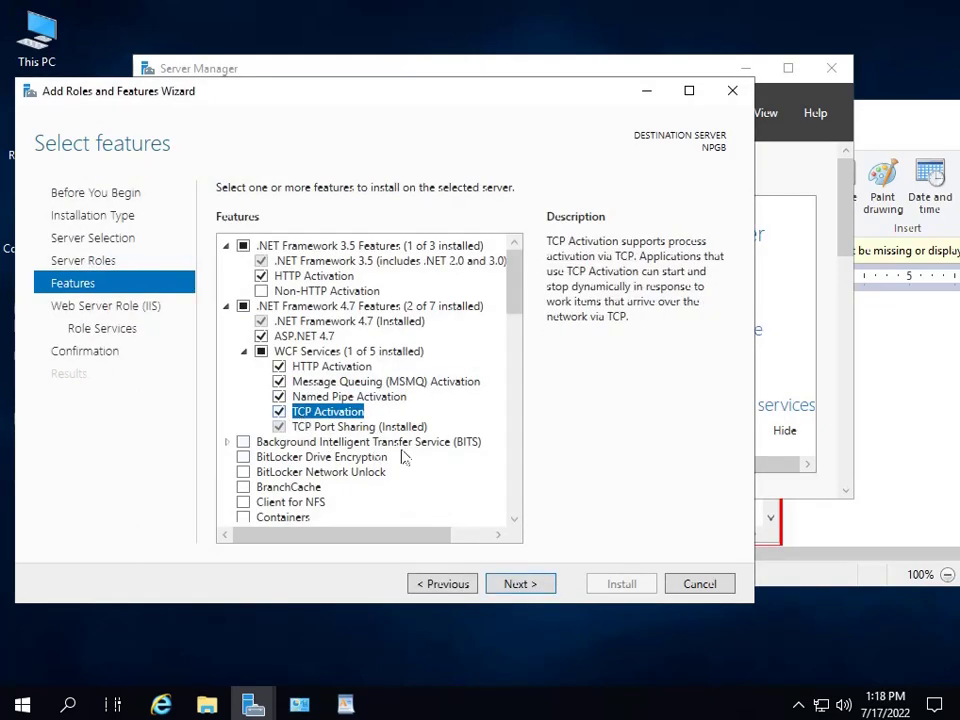
Consult Step 7 of the guide and continue the wizard to the Web Server (IIS) role services selection.
key("alt+Tab")
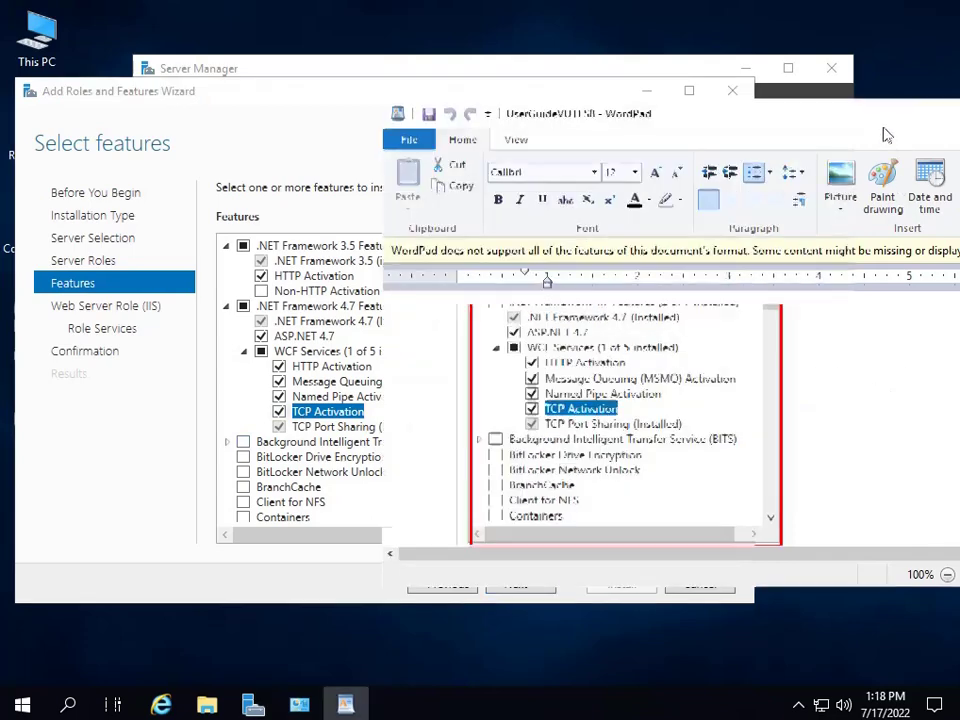
scroll(610, 416, "down", 3)
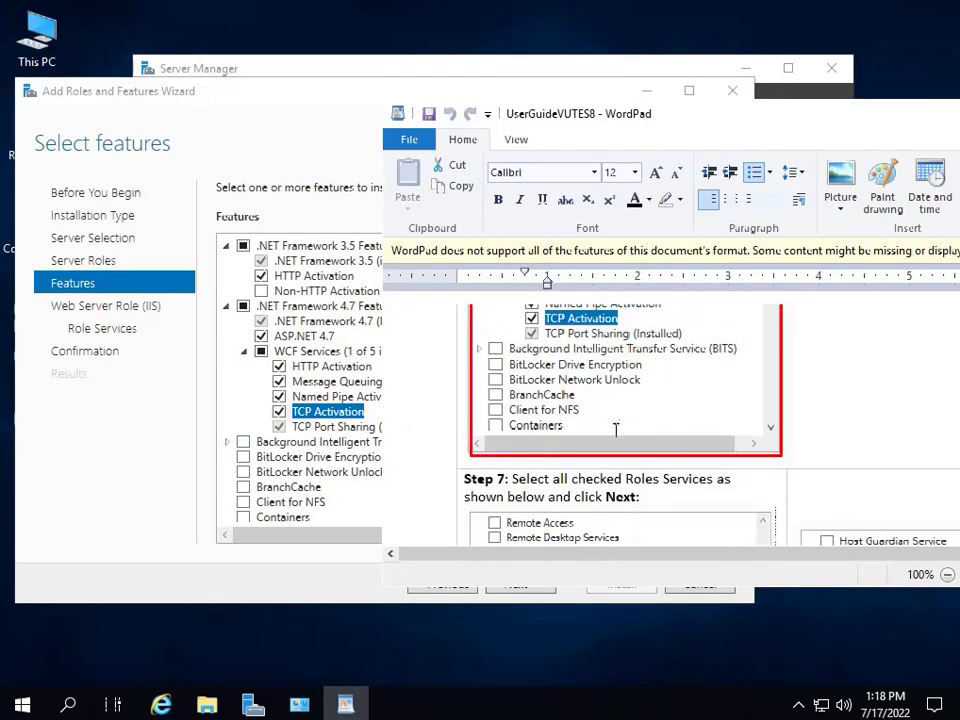
scroll(615, 428, "down", 7)
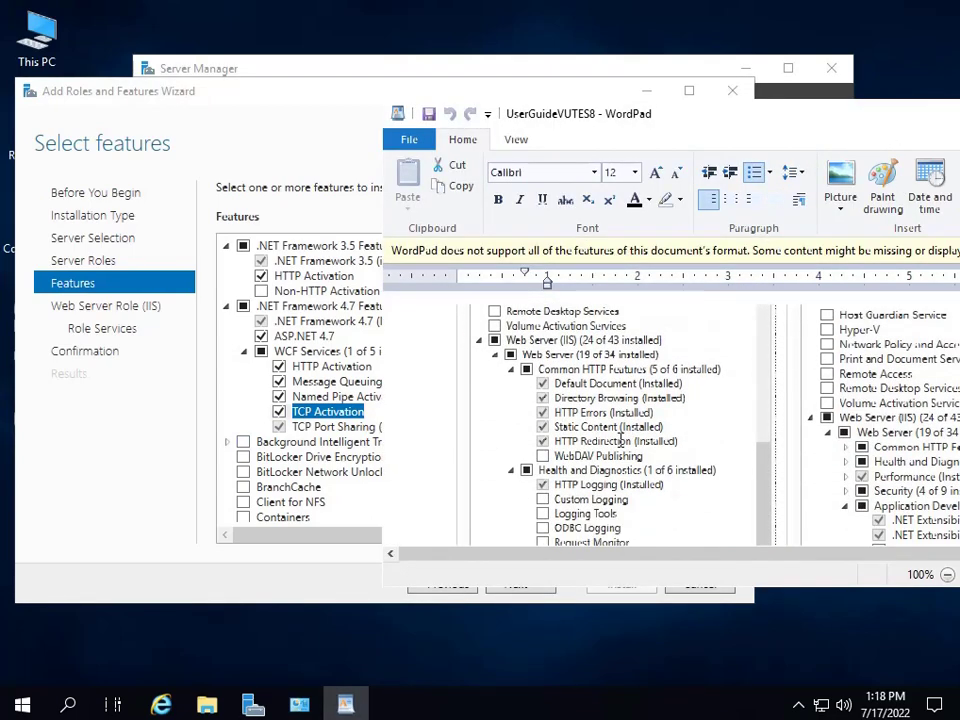
left_click(240, 410)
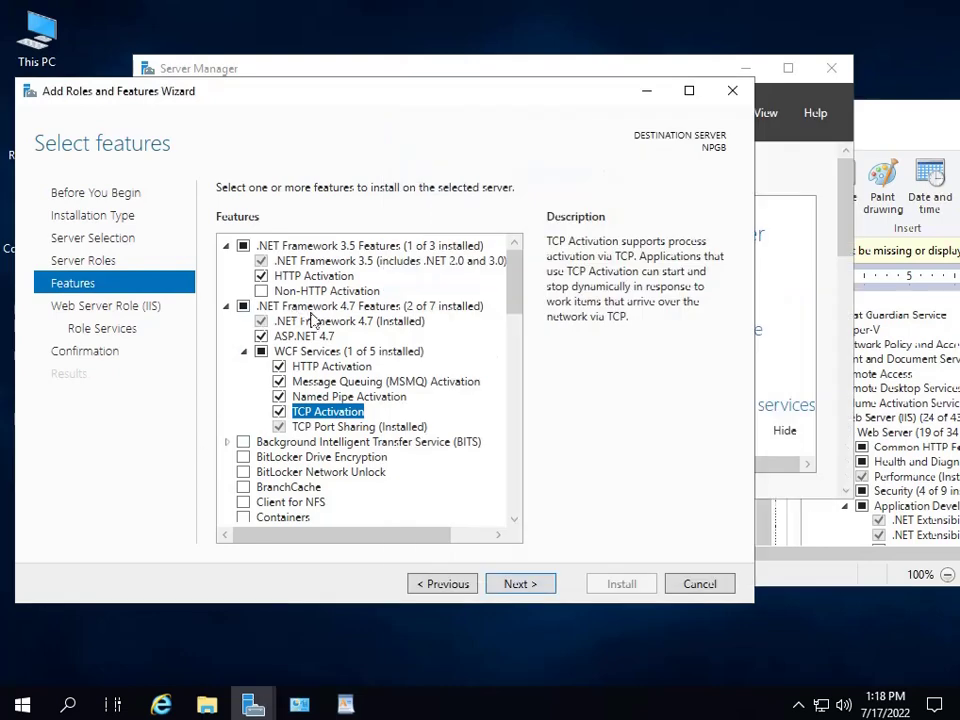
scroll(297, 428, "down", 5)
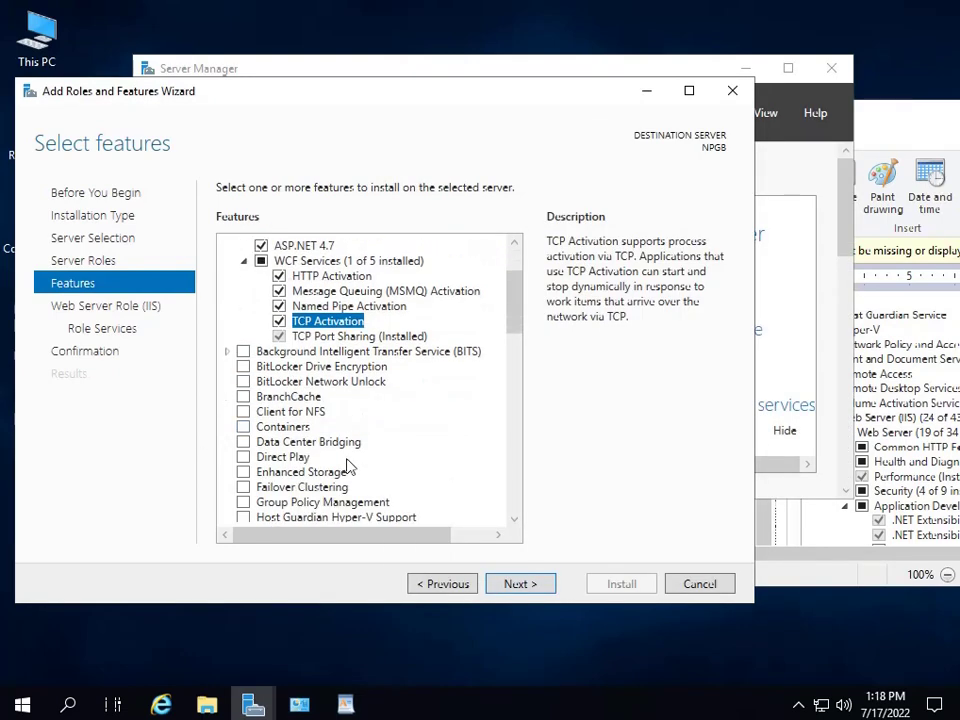
left_click(522, 590)
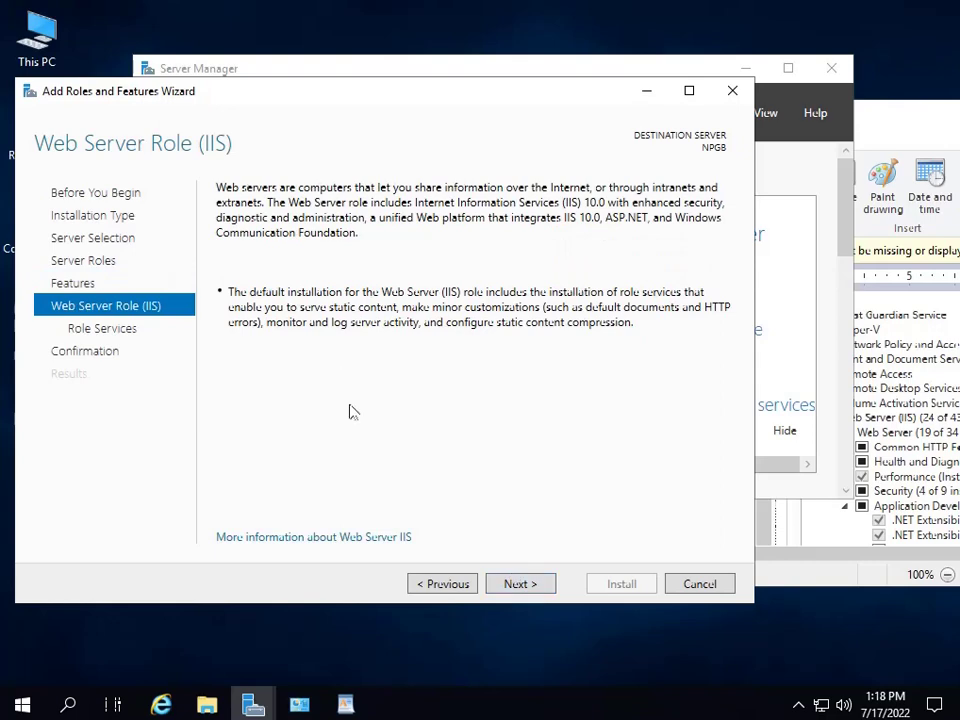
left_click(527, 585)
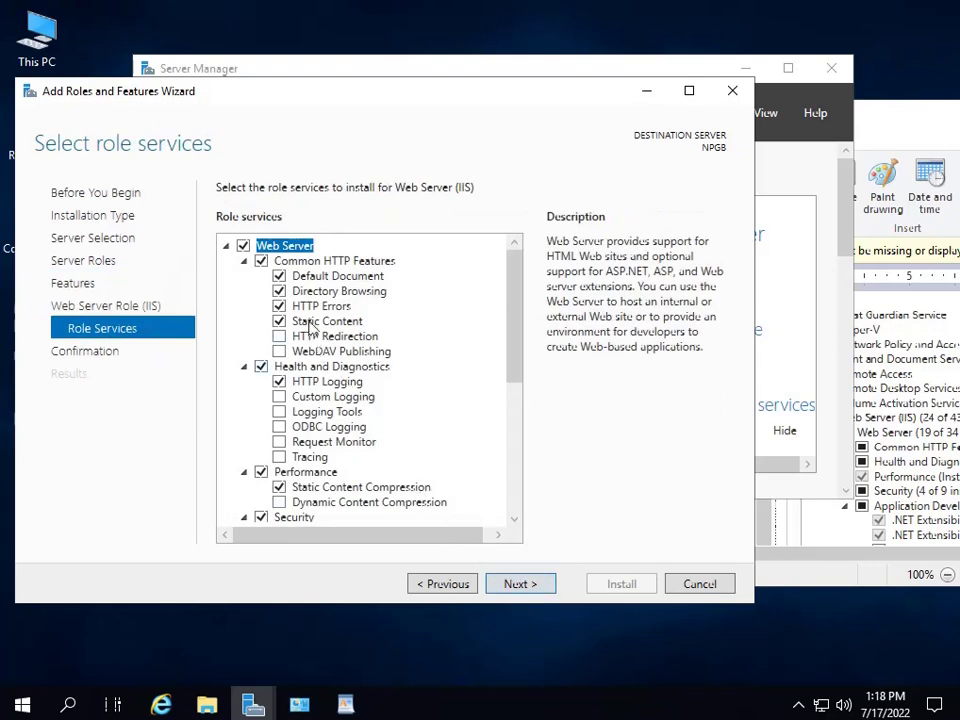
Check the guide's Common HTTP Features list and select the HTTP Redirection role service.
left_click(912, 235)
scroll(605, 430, "down", 5)
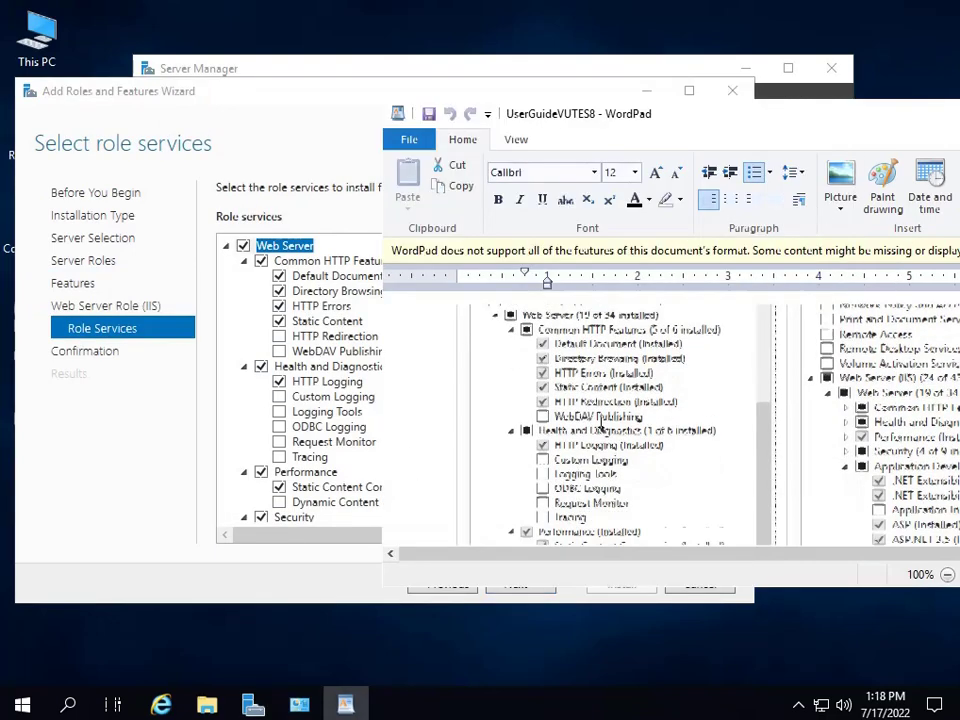
scroll(602, 430, "up", 1)
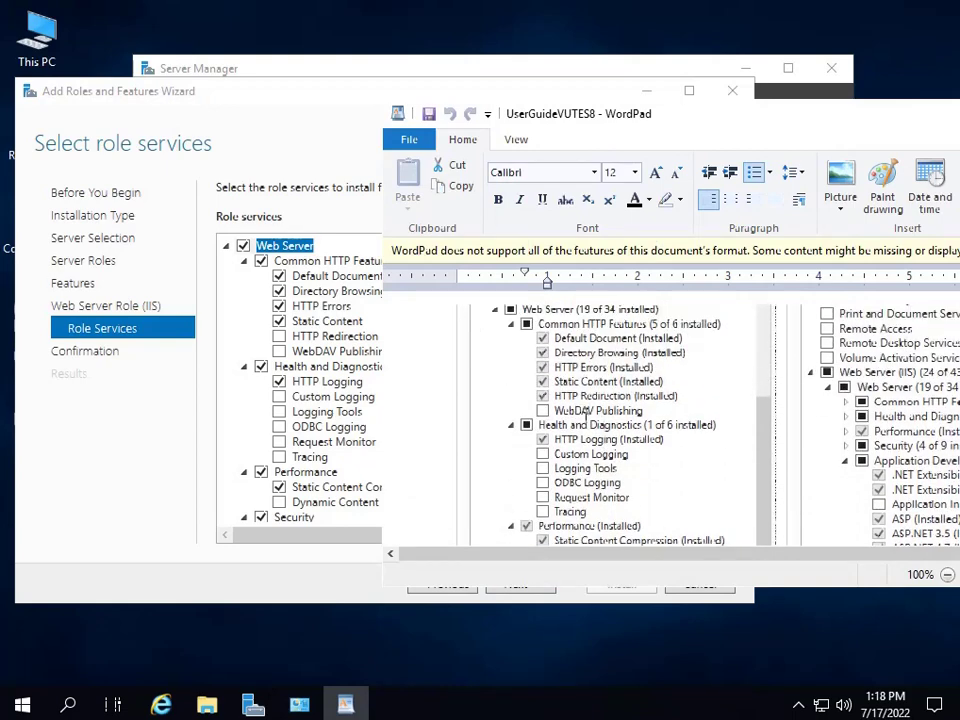
scroll(587, 421, "up", 2)
scroll(560, 405, "down", 1)
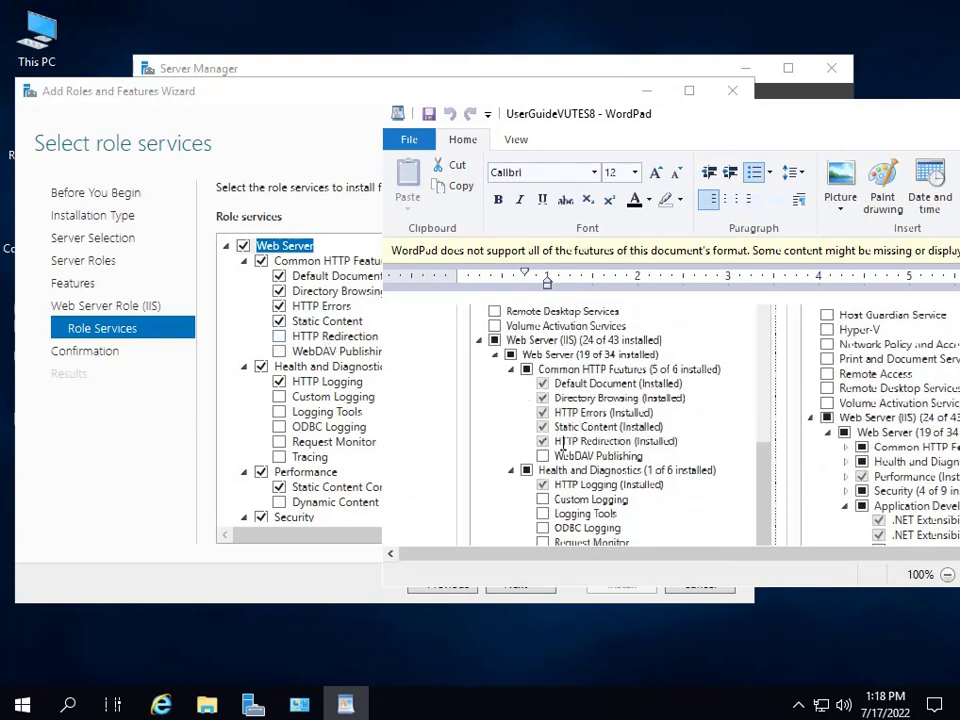
left_click(280, 338)
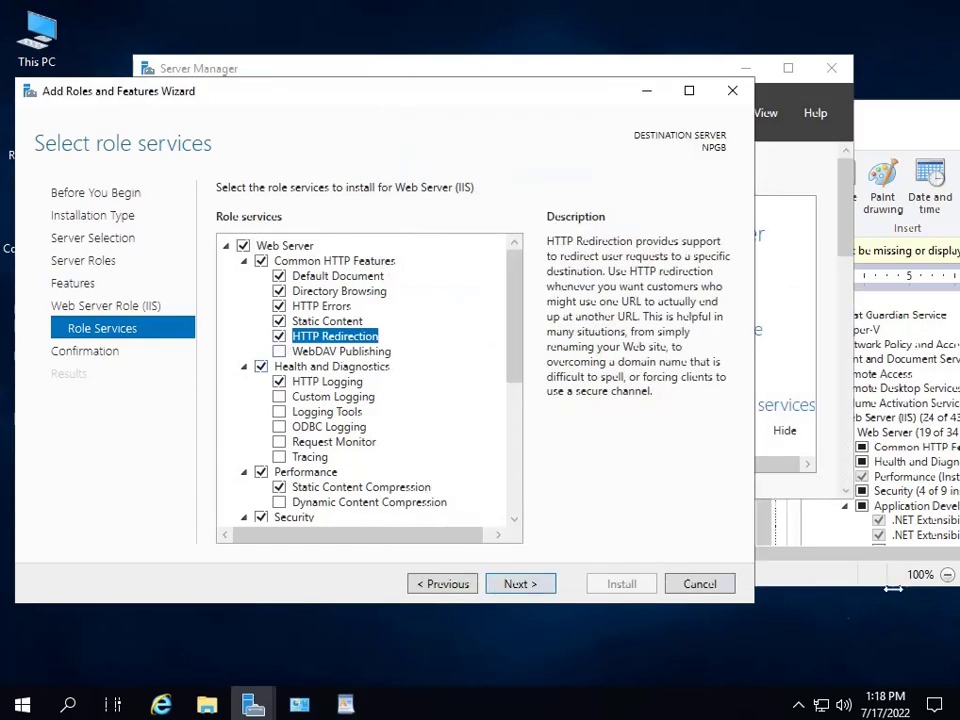
Check the guide's Performance entries and select the Dynamic Content Compression role service.
left_click(930, 461)
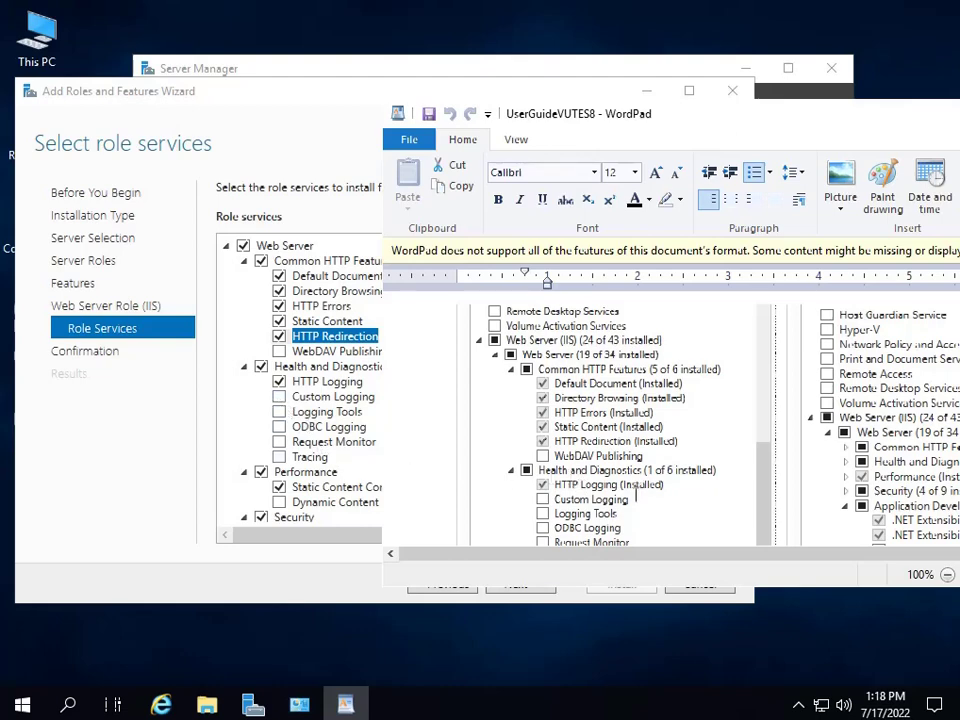
scroll(636, 490, "down", 5)
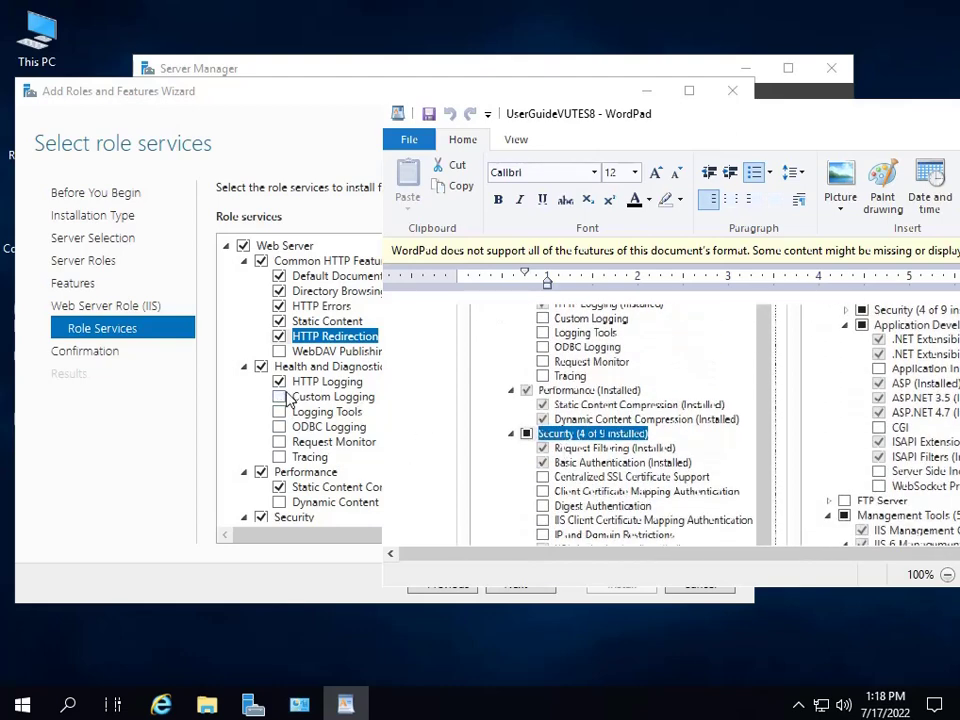
scroll(286, 400, "down", 2)
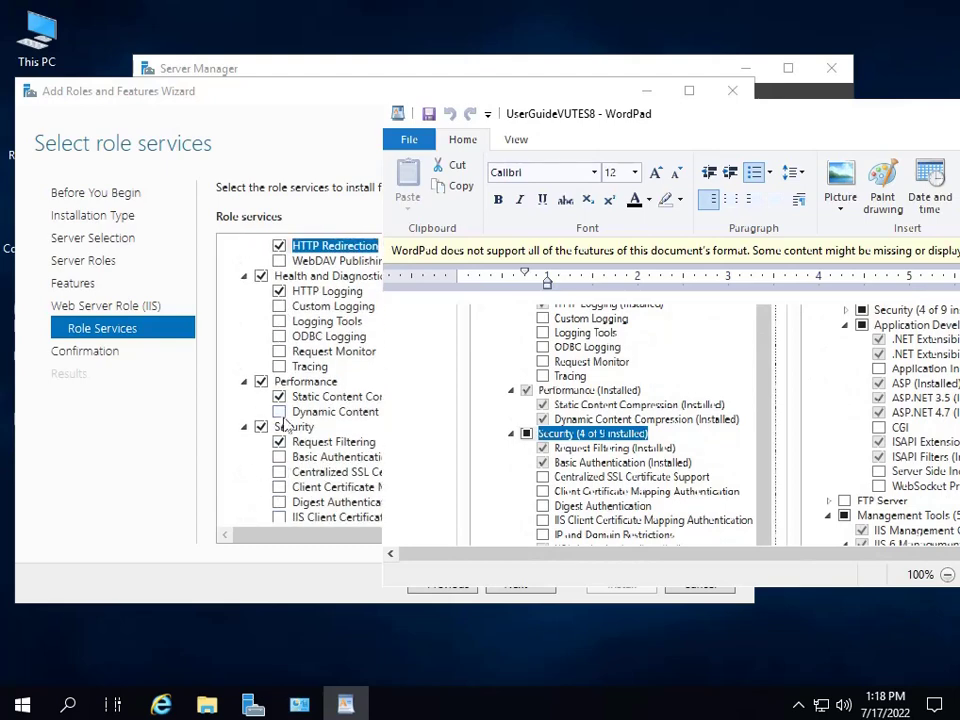
left_click(279, 411)
Check the guide's Security list and select the Basic Authentication, URL Authorization and Windows Authentication role services.
key("alt+Tab")
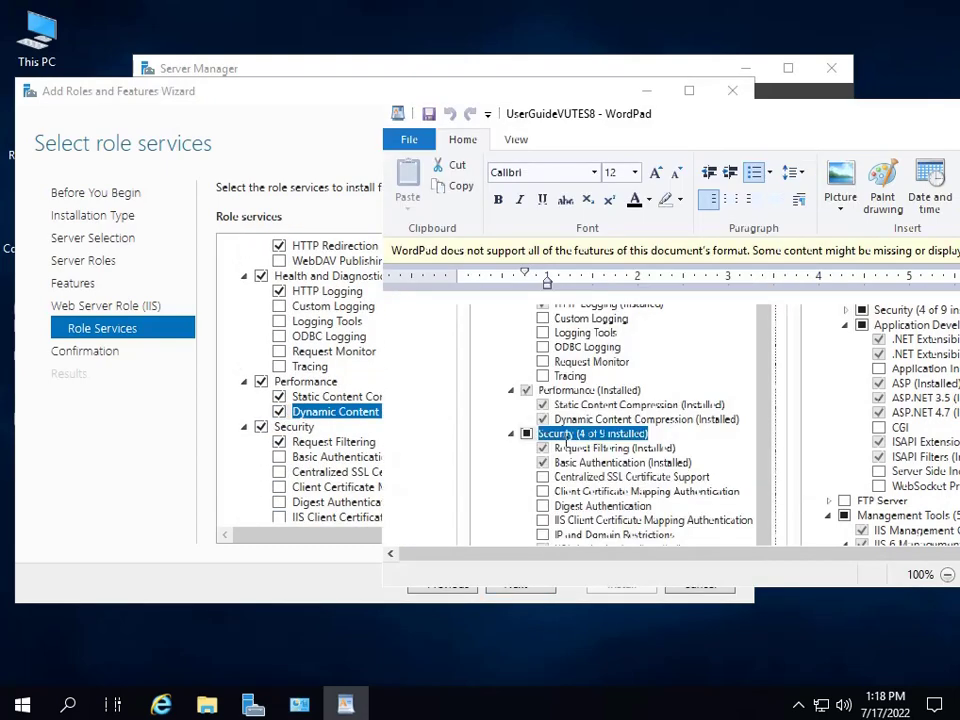
scroll(545, 455, "down", 5)
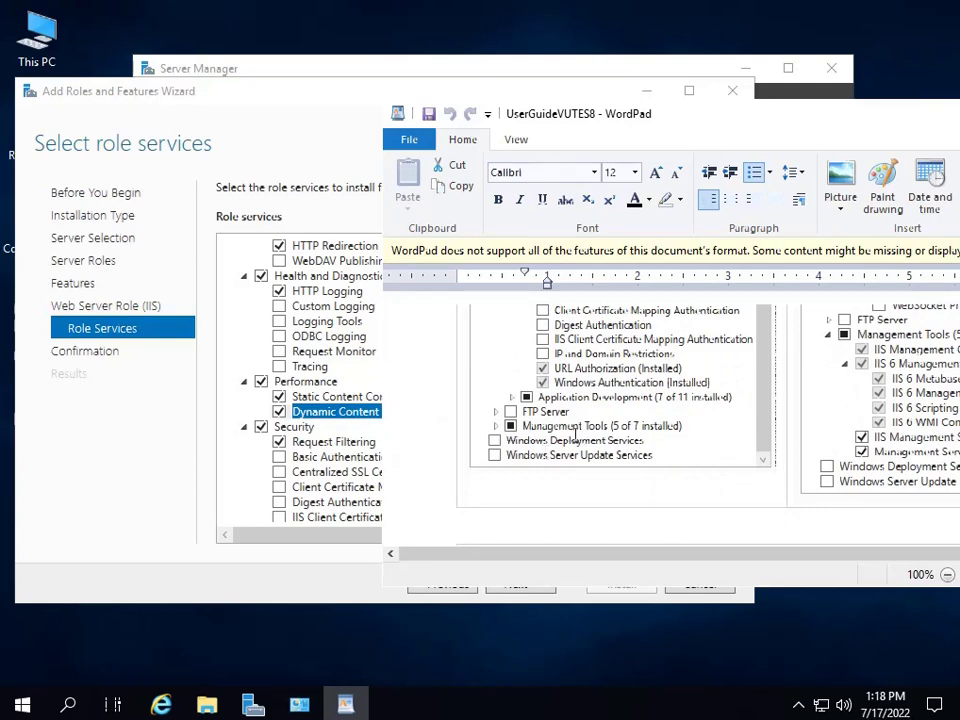
scroll(565, 439, "down", 1)
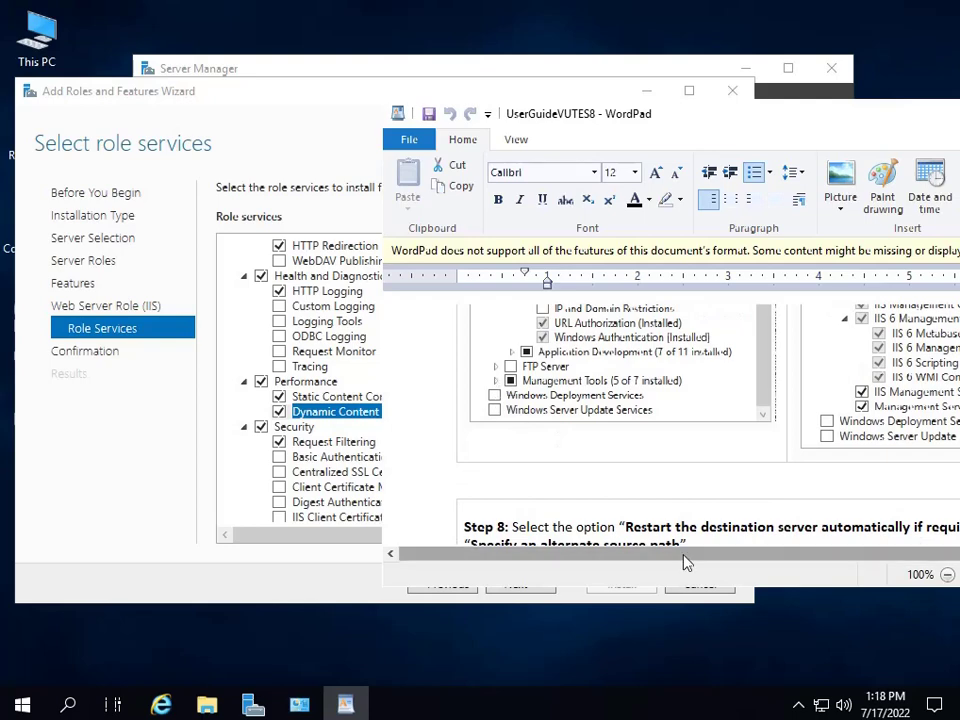
scroll(786, 560, "right", 2)
scroll(922, 502, "up", 3)
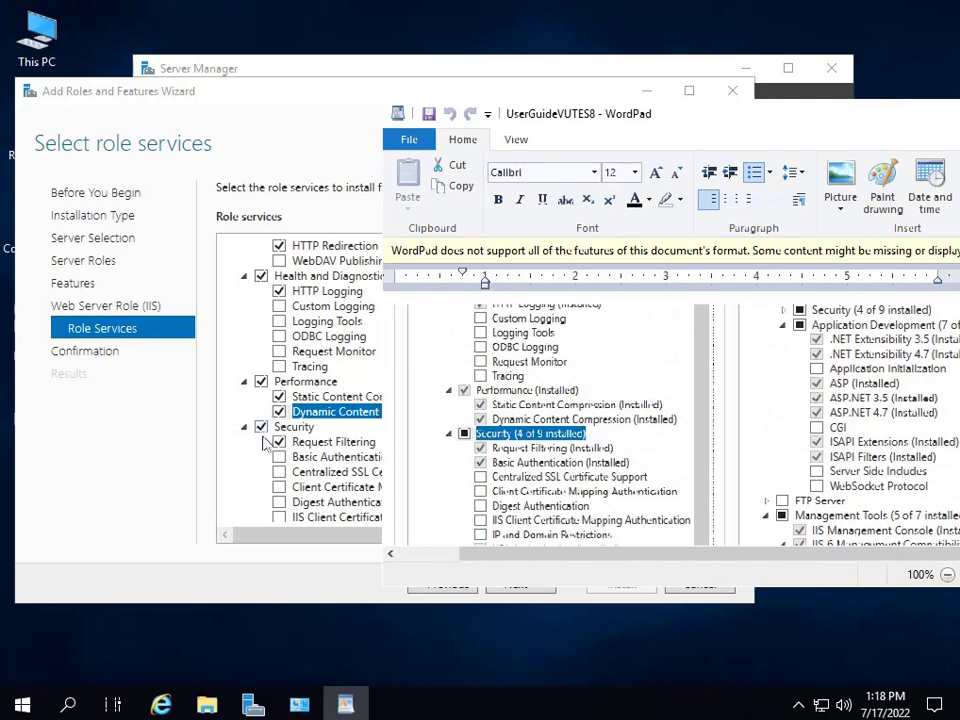
scroll(259, 464, "down", 2)
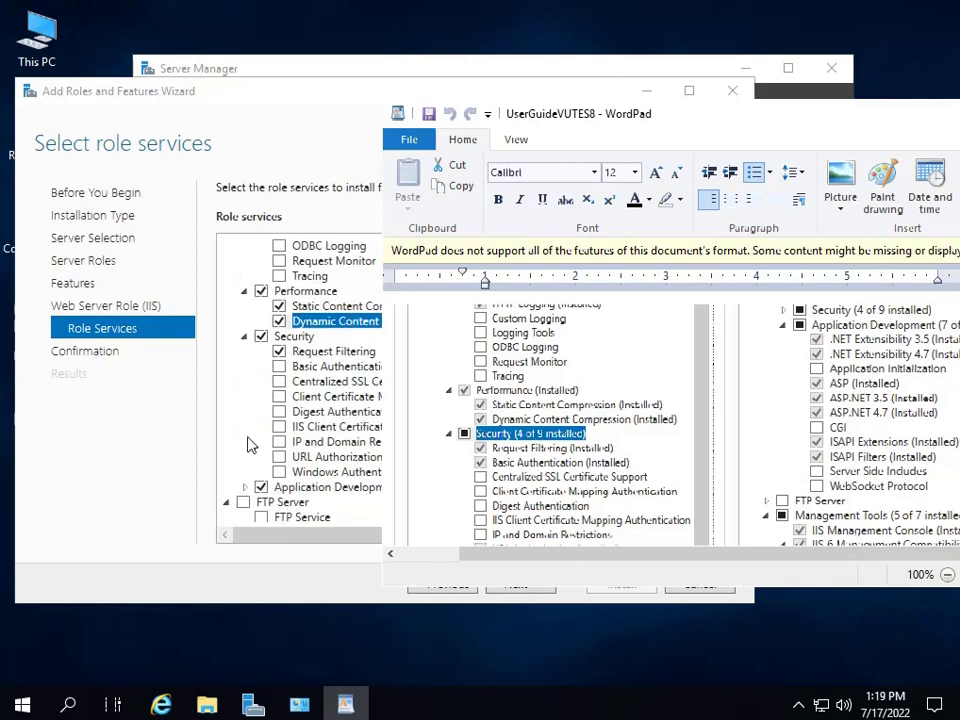
left_click(250, 444)
scroll(252, 422, "down", 1)
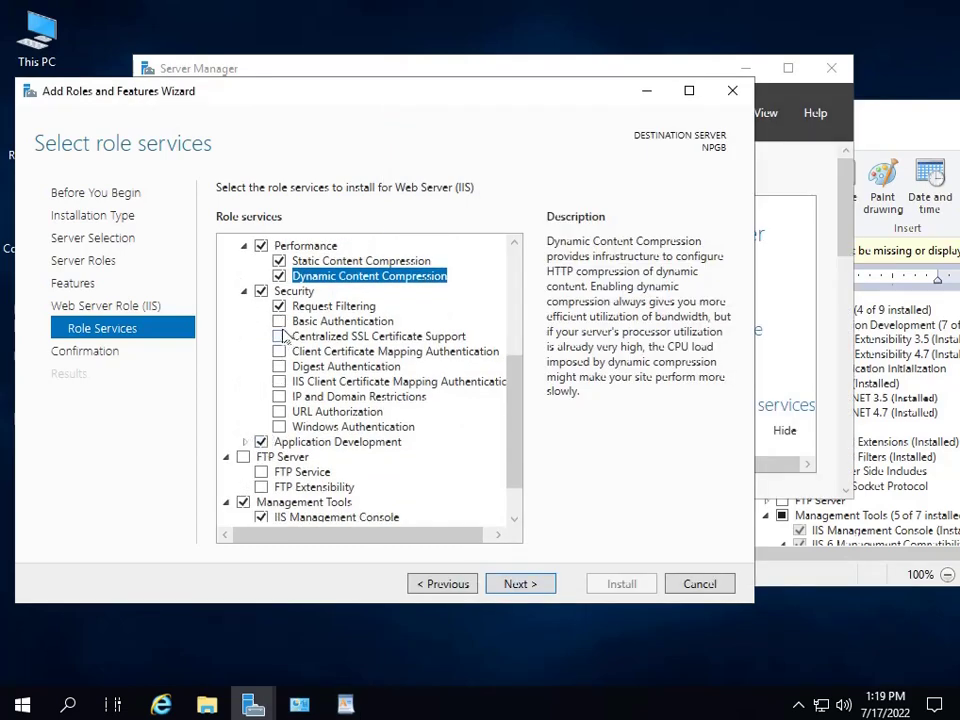
key("alt+Tab")
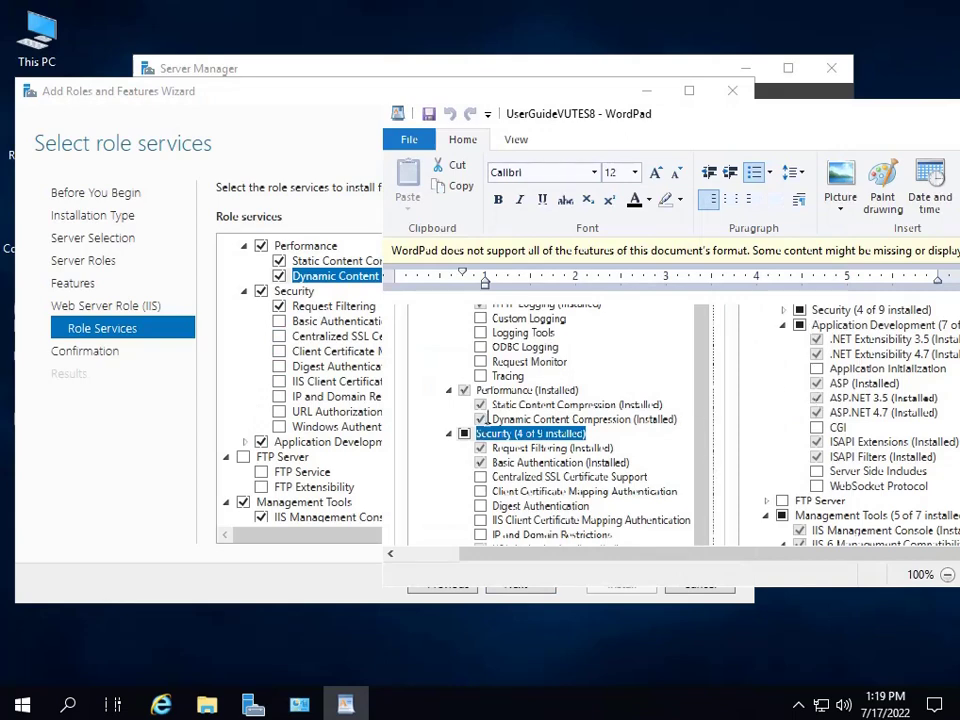
scroll(505, 466, "down", 3)
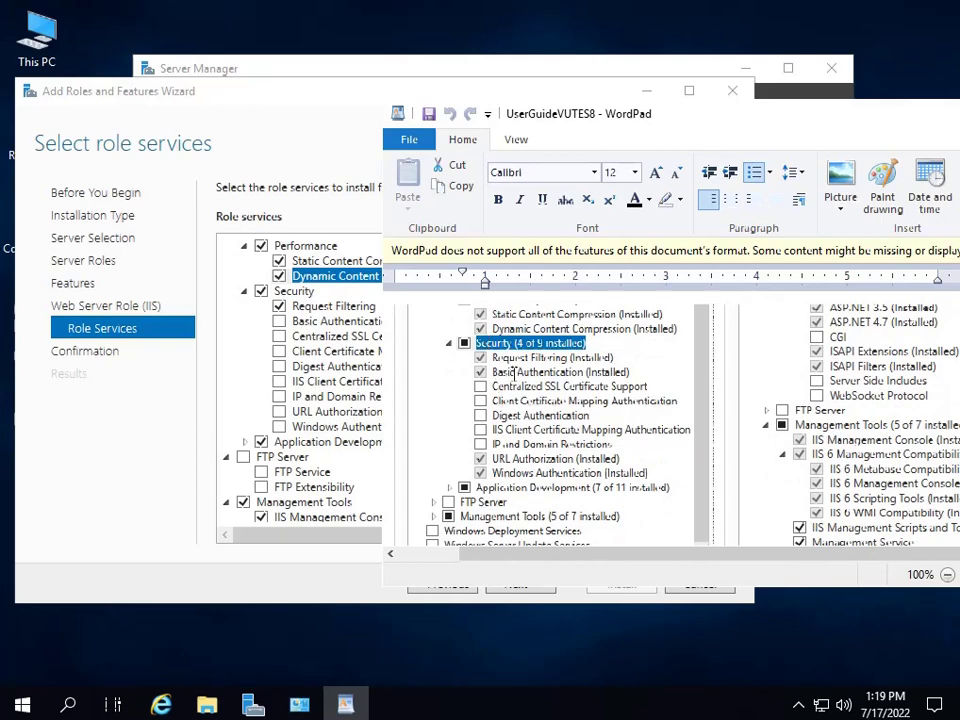
left_click(279, 322)
left_click(279, 412)
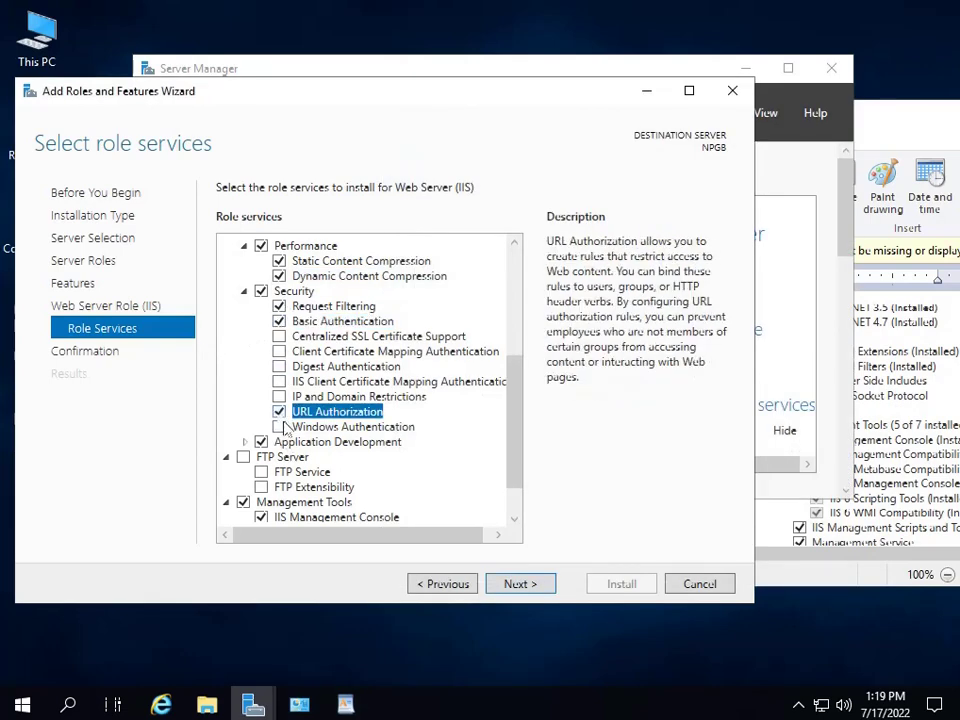
left_click(280, 427)
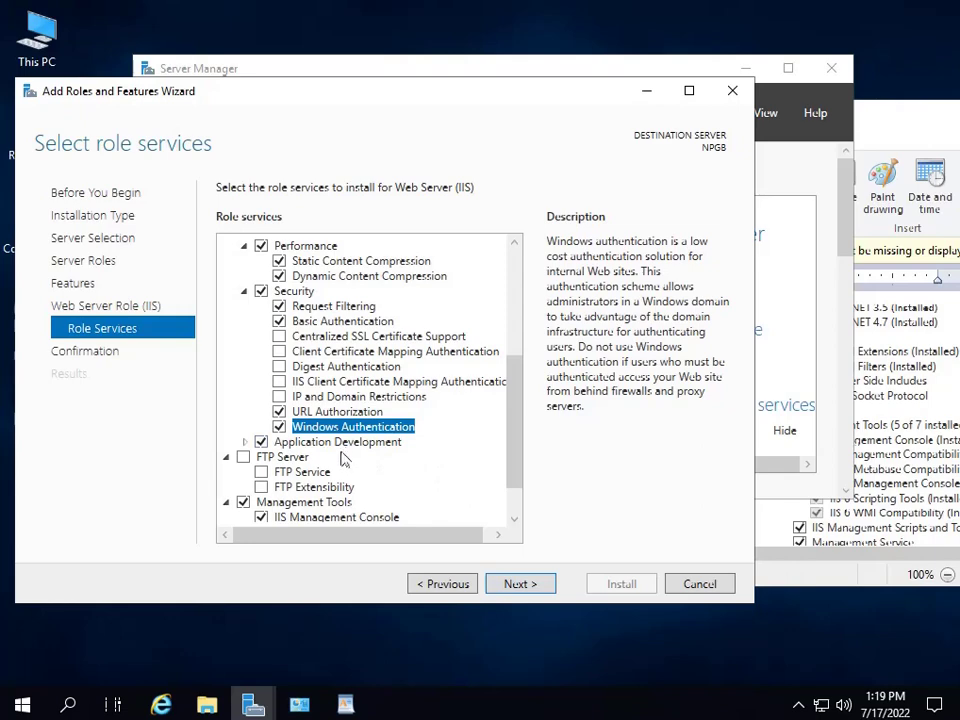
Expand Application Development and select the ASP and ASP.NET 3.5 role services, checking them against the guide's list.
left_click(765, 470)
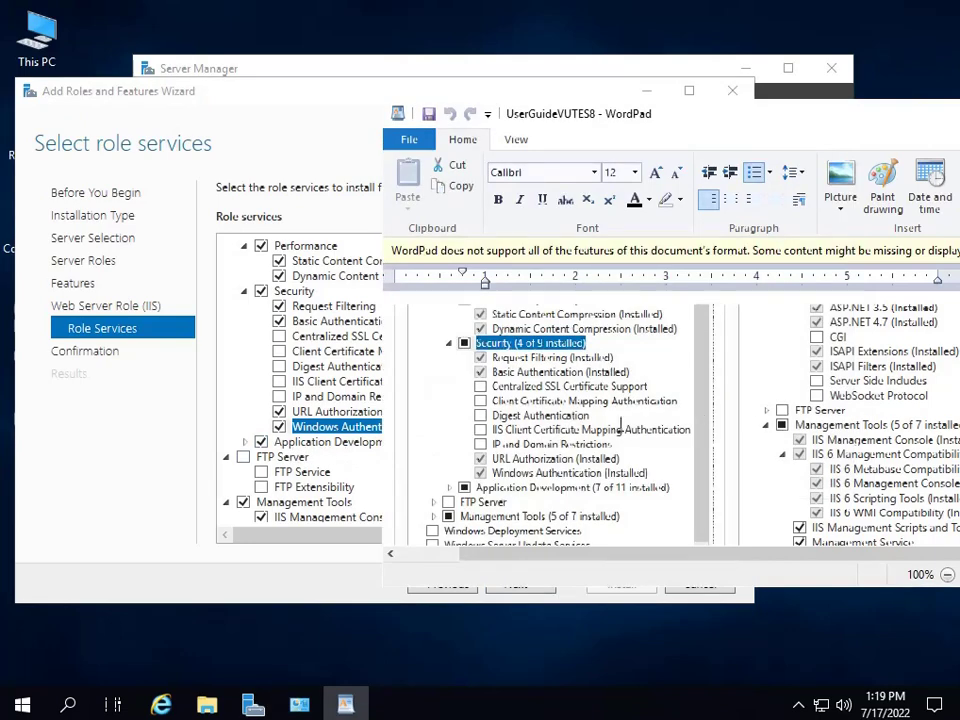
scroll(512, 471, "down", 3)
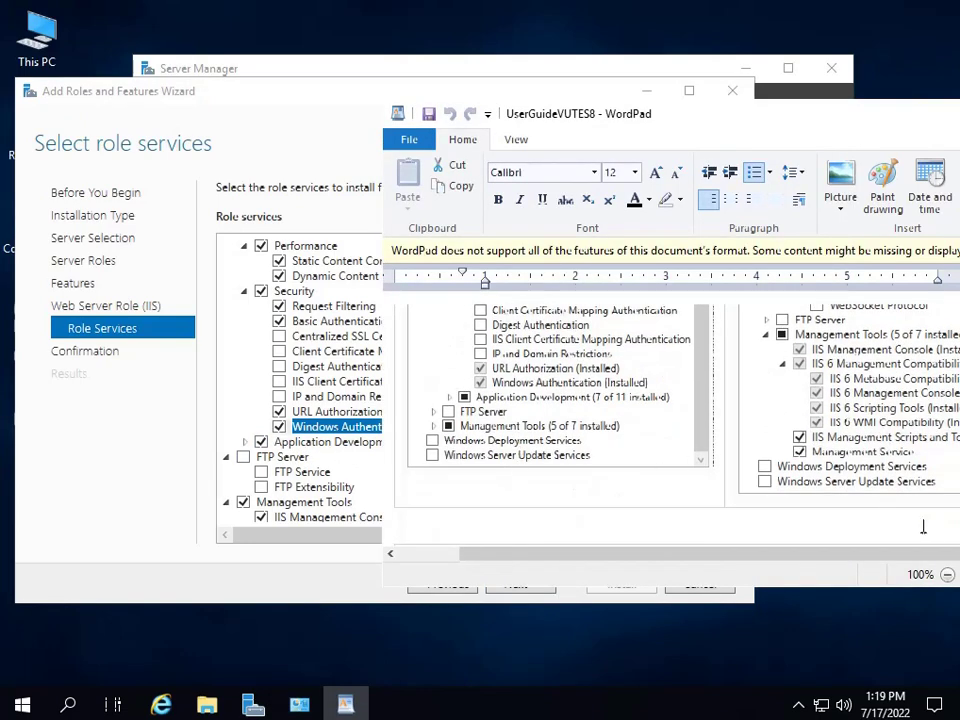
left_click(245, 442)
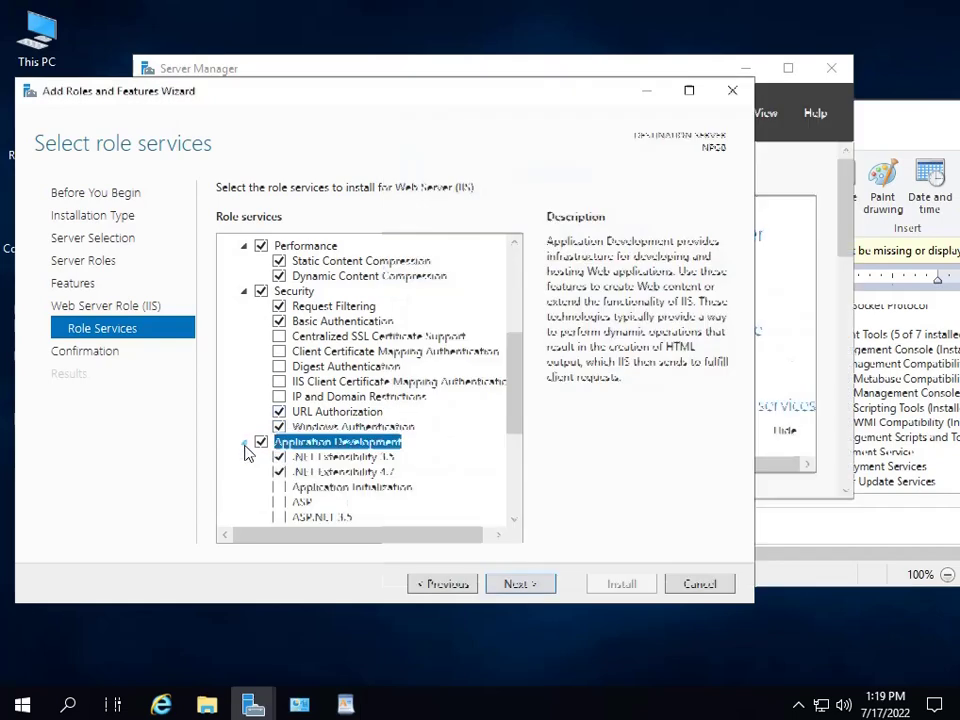
left_click_drag(510, 400, 514, 441)
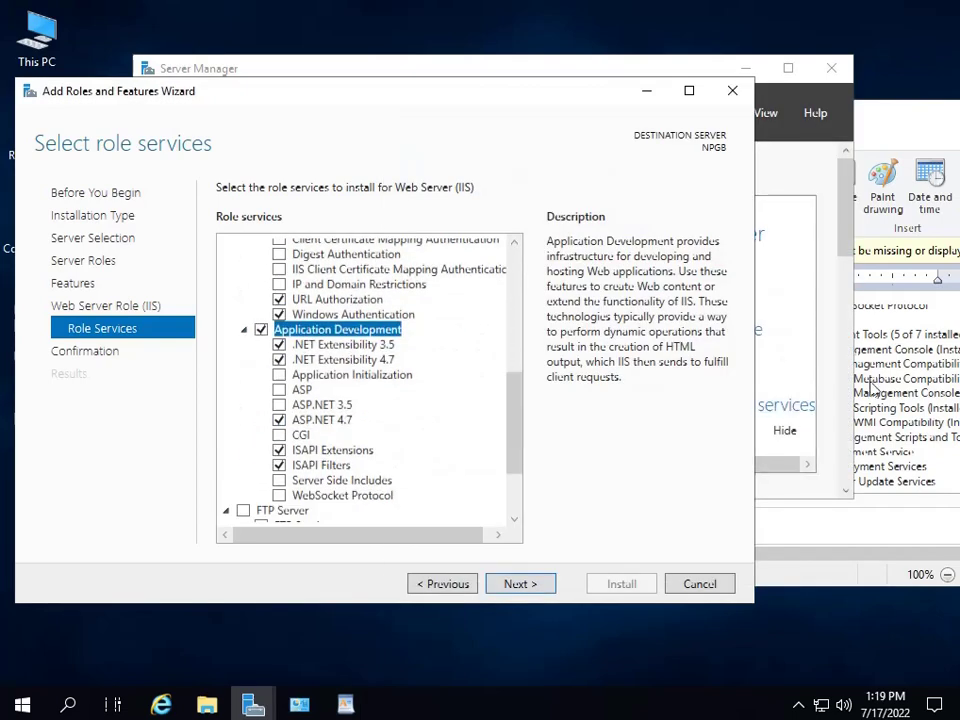
key("alt+Tab")
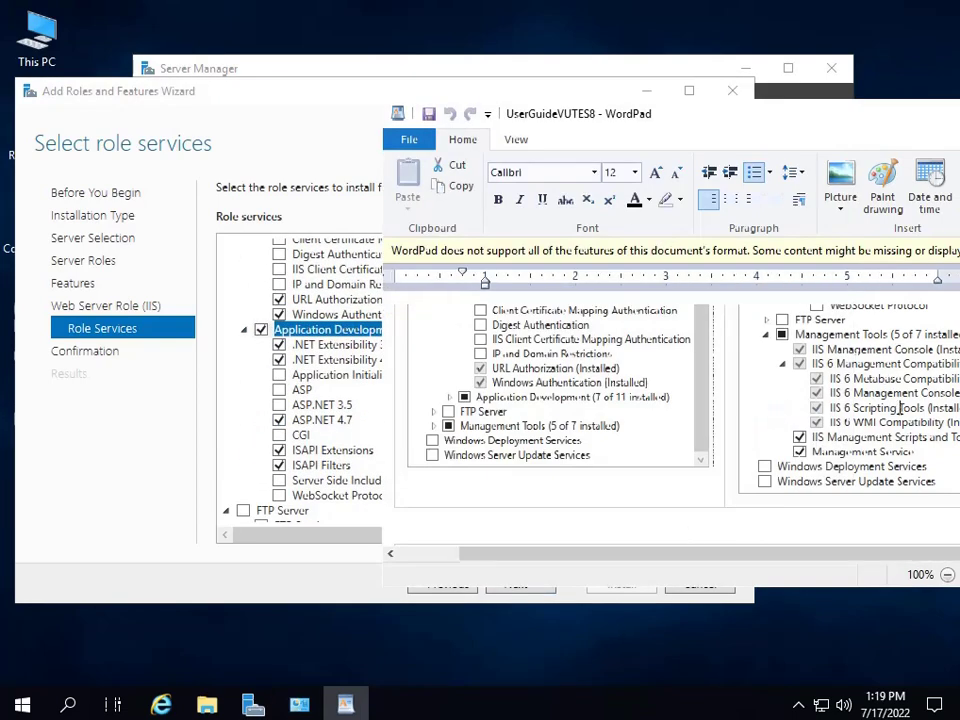
scroll(875, 412, "up", 4)
scroll(875, 412, "up", 4)
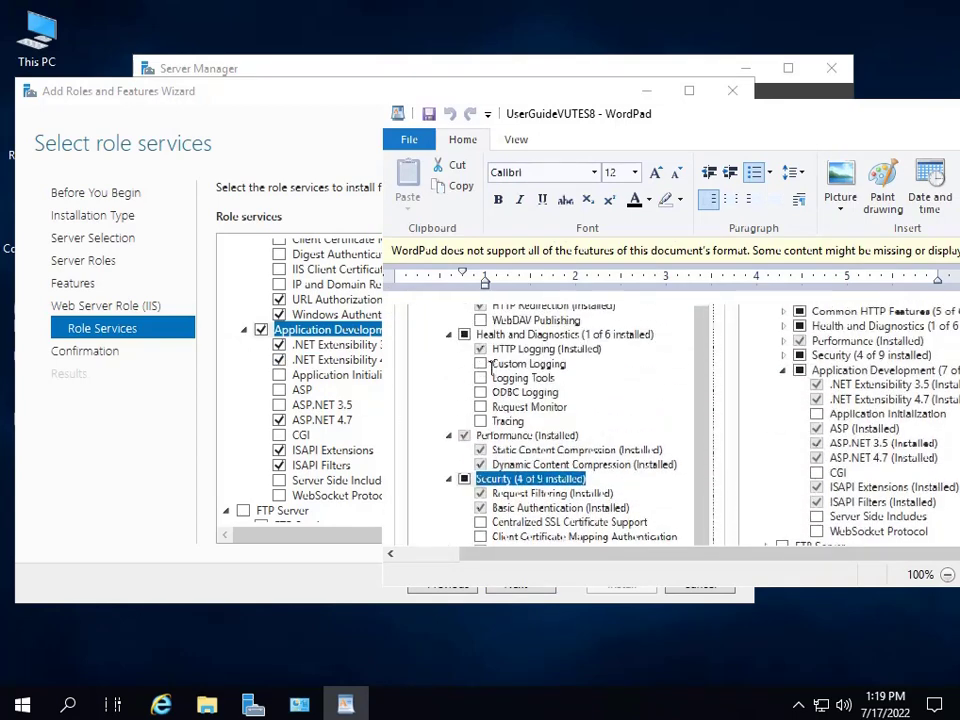
left_click(253, 368)
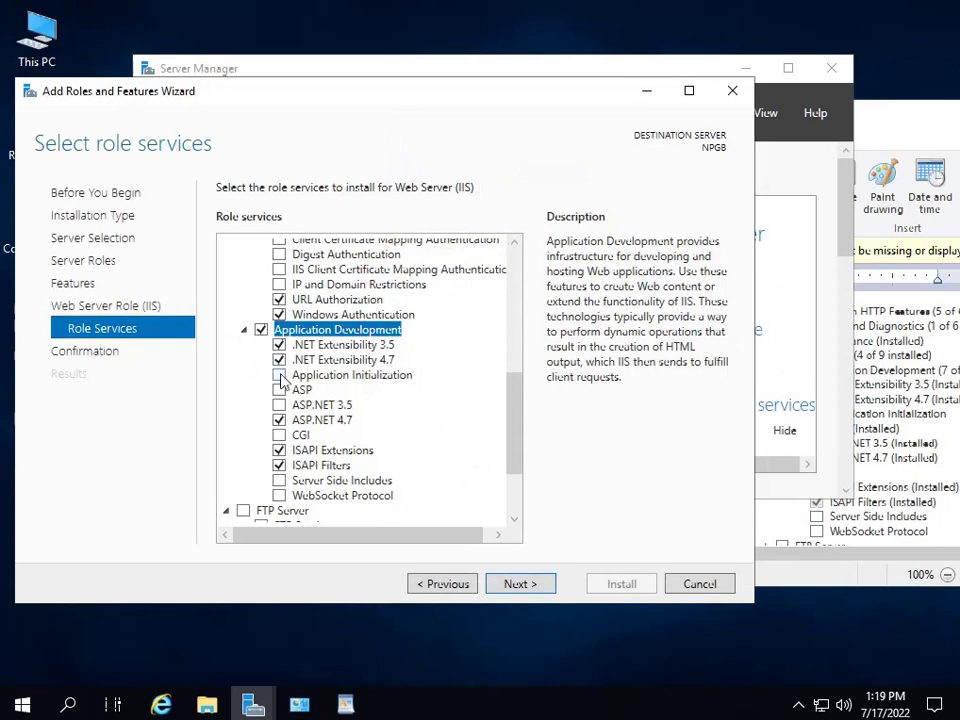
left_click(279, 389)
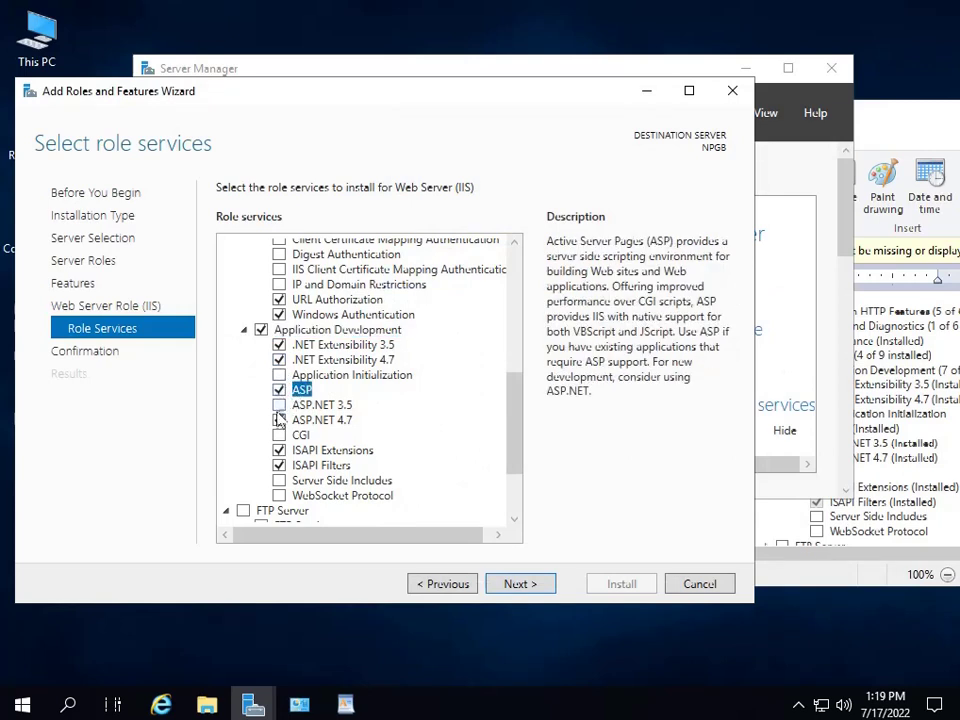
left_click(279, 404)
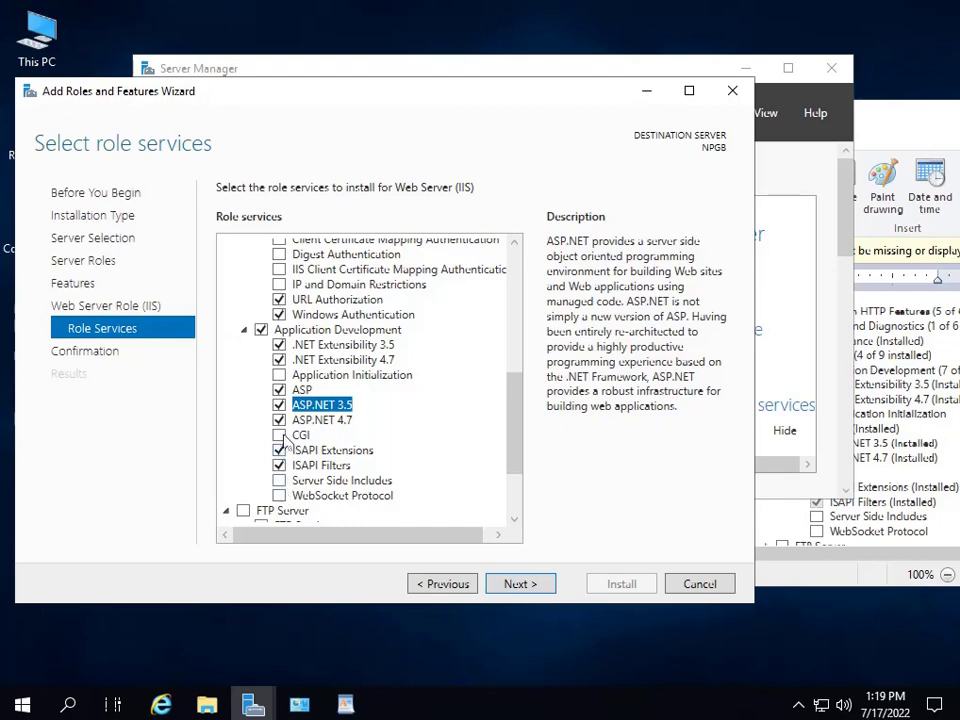
left_click(935, 392)
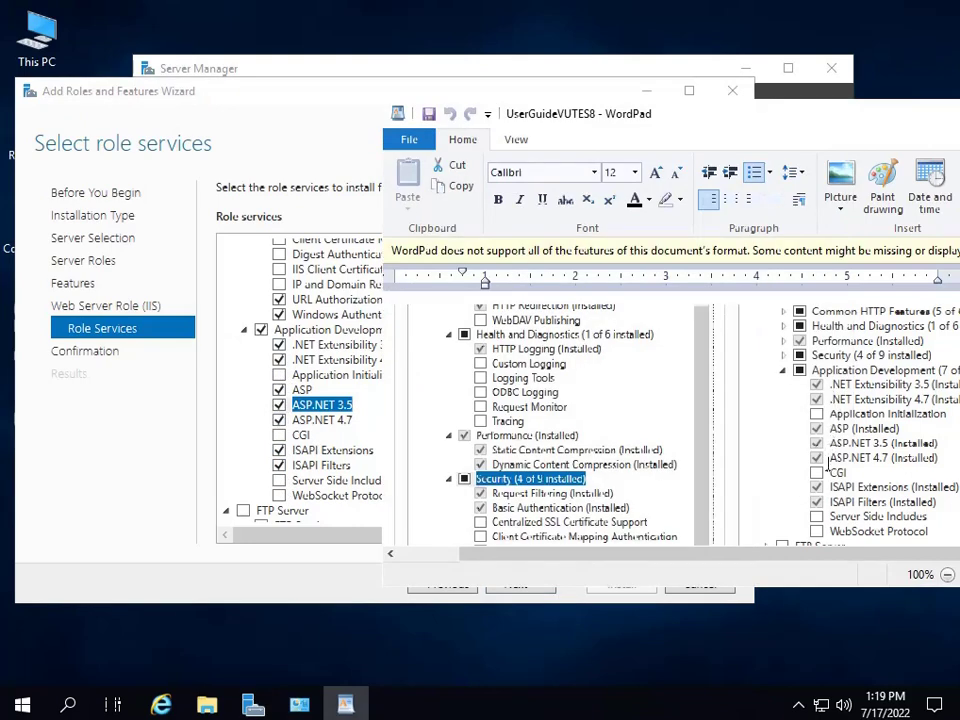
Under Management Tools, select all four IIS 6 Management Compatibility services with their required features, plus IIS Management Scripts and Tools and Management Service.
left_click(365, 462)
scroll(350, 500, "down", 3)
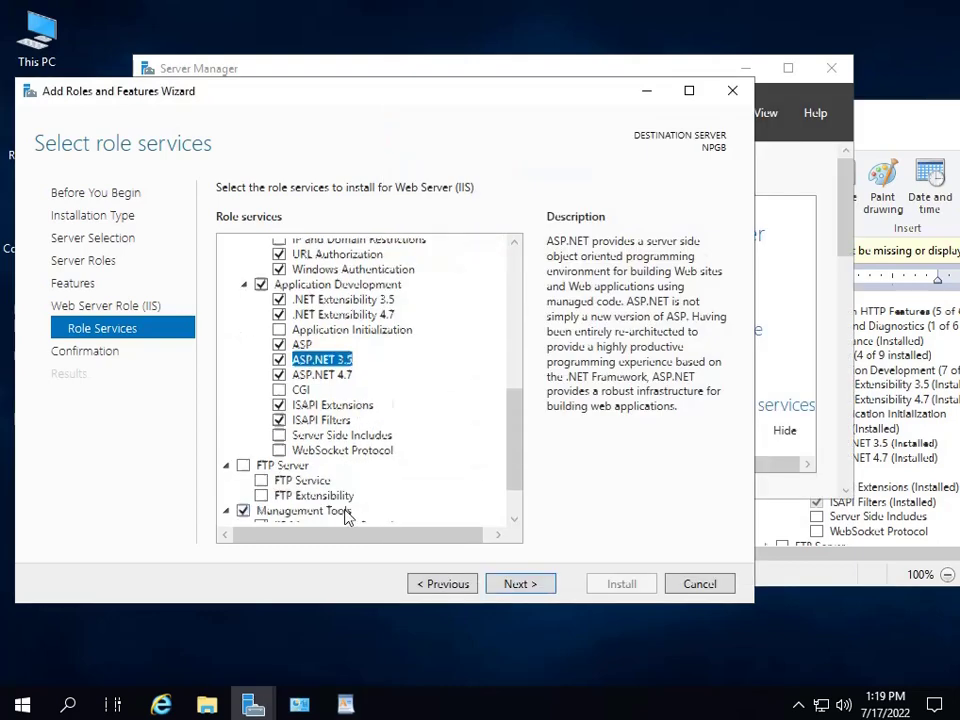
left_click(228, 409)
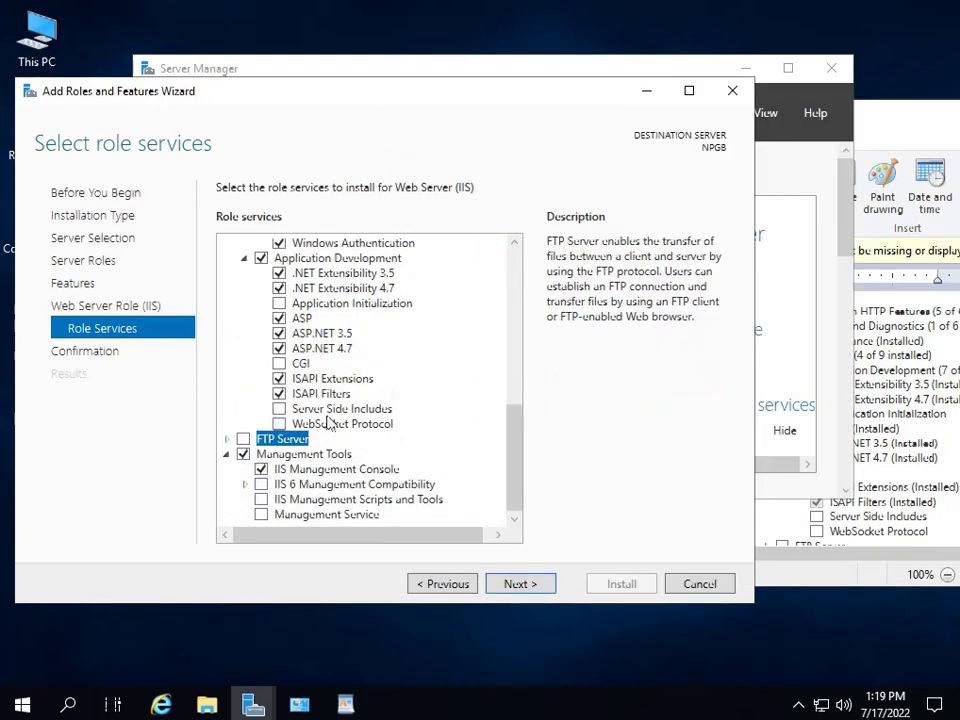
left_click(246, 484)
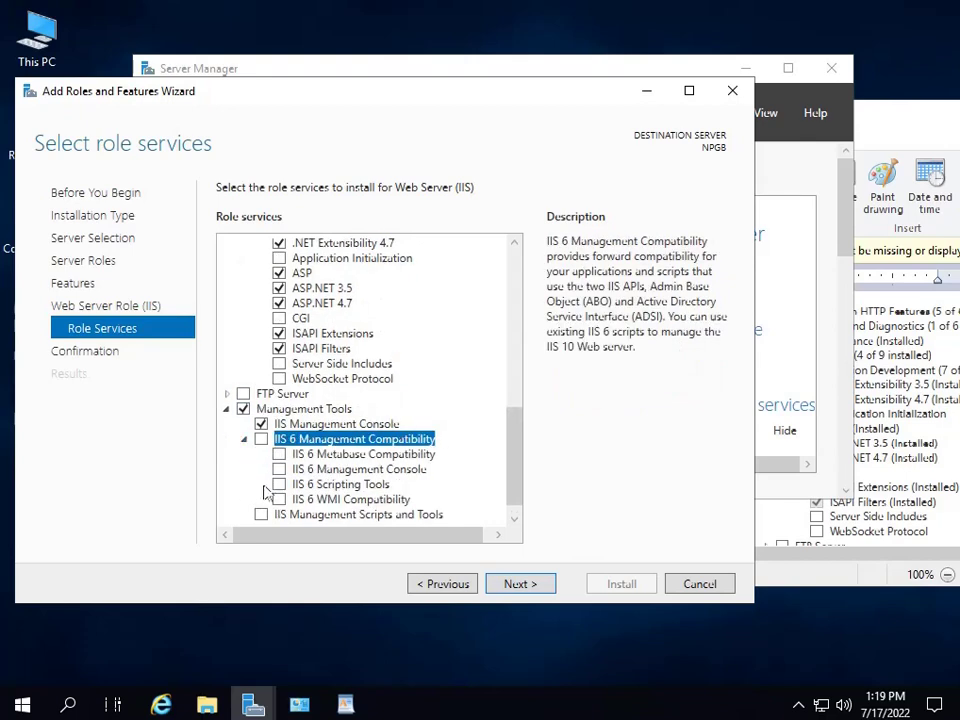
left_click(279, 455)
left_click(279, 484)
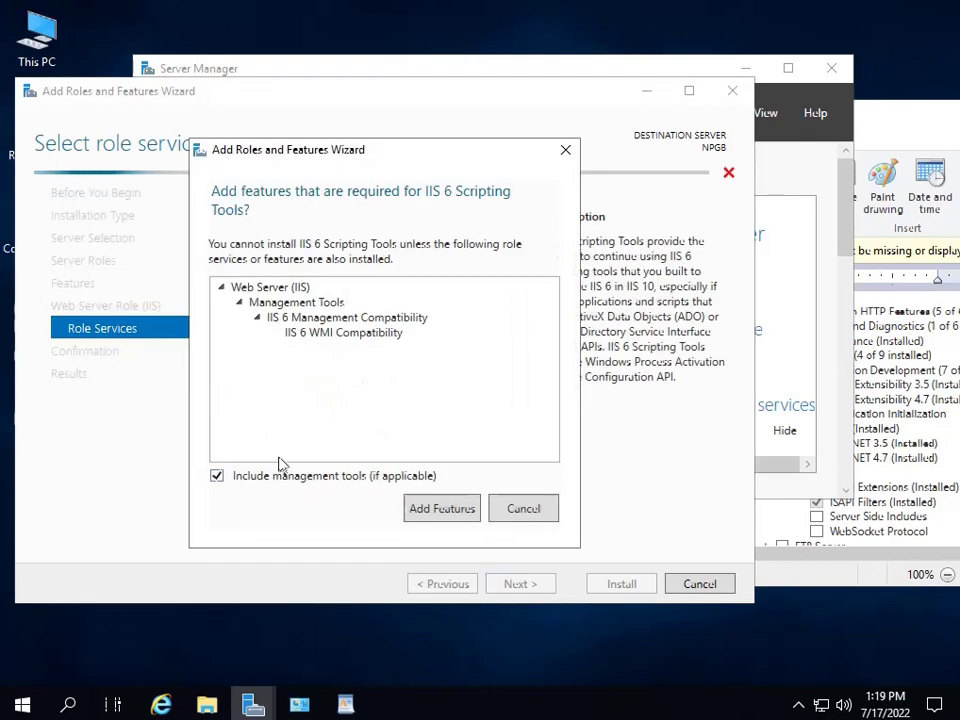
left_click(425, 504)
left_click(279, 469)
scroll(278, 470, "down", 1)
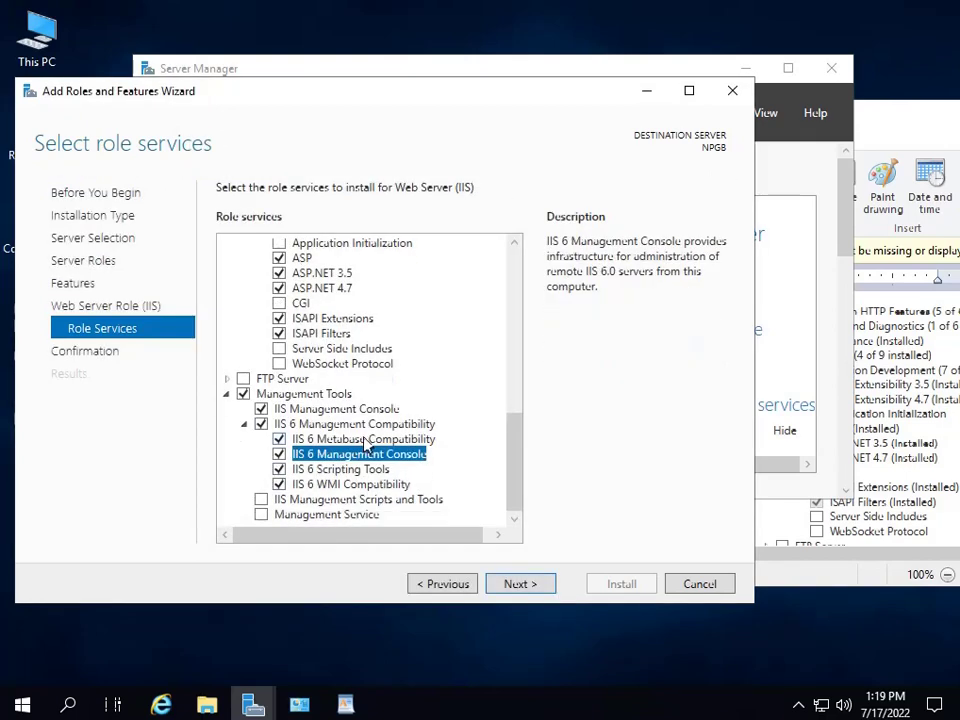
left_click(260, 499)
left_click(261, 514)
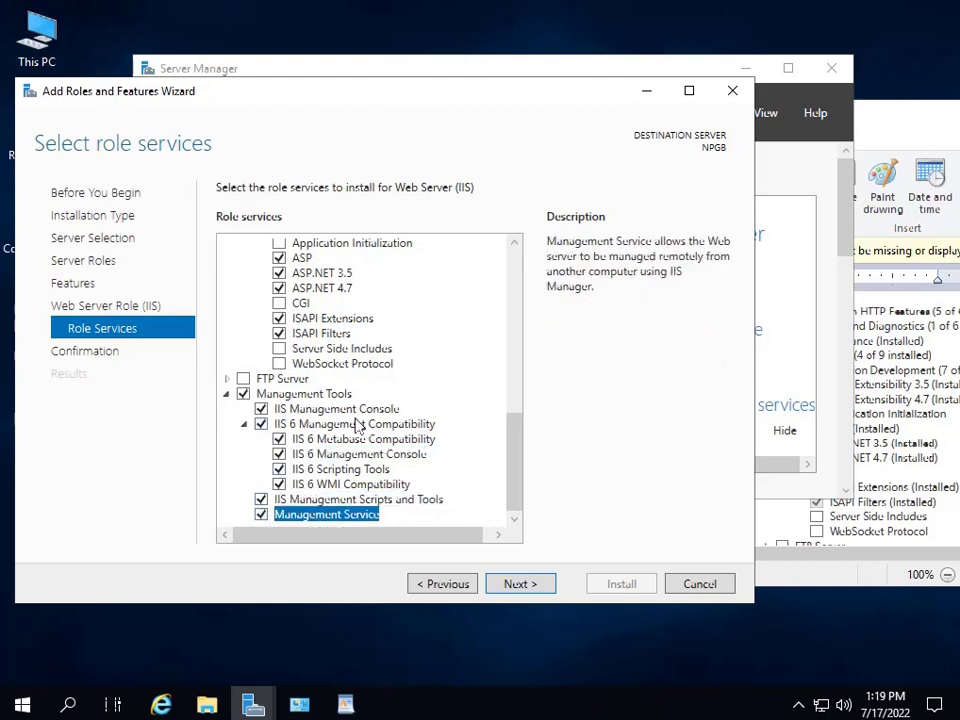
Review the guide's Management Tools and Application Development lists and its Step 8 instructions in UserGuideVUTES8.
left_click(948, 438)
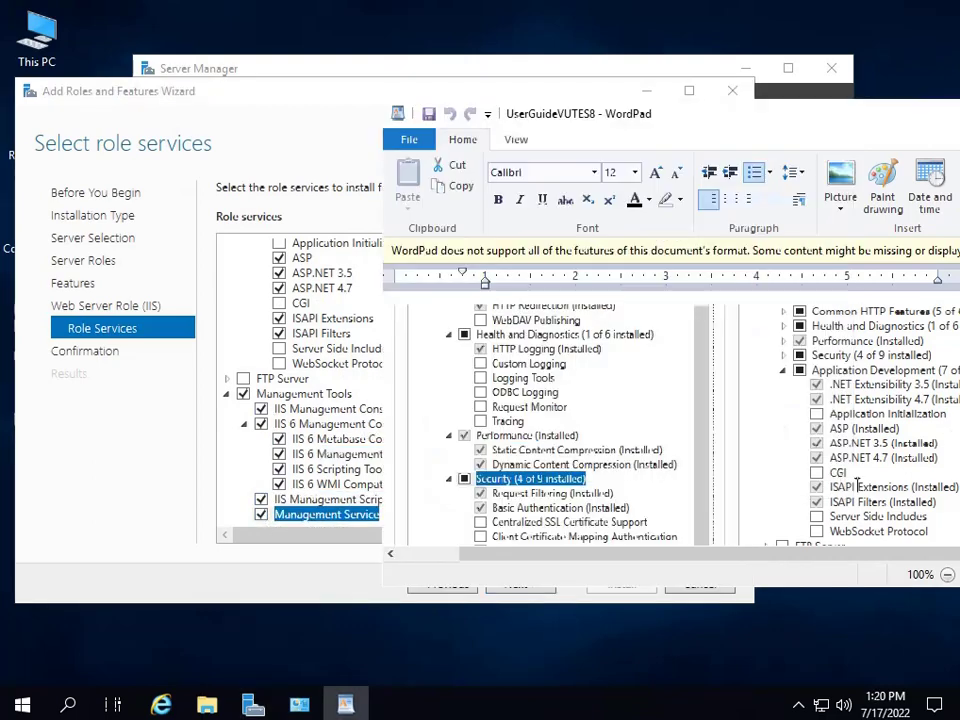
scroll(857, 484, "down", 5)
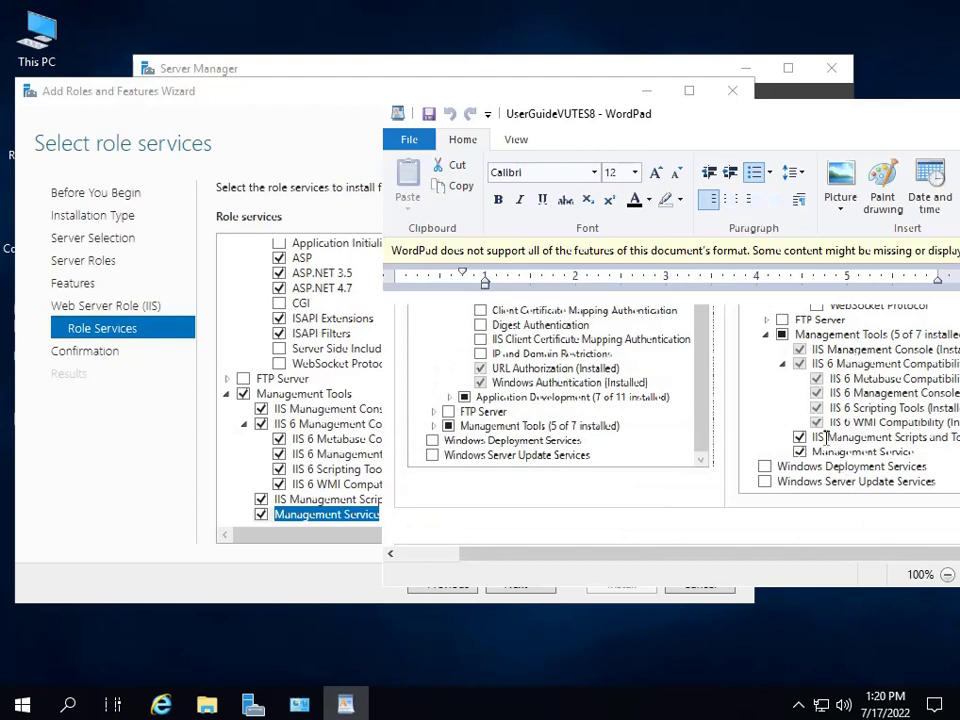
double_click(783, 117)
scroll(596, 343, "down", 2)
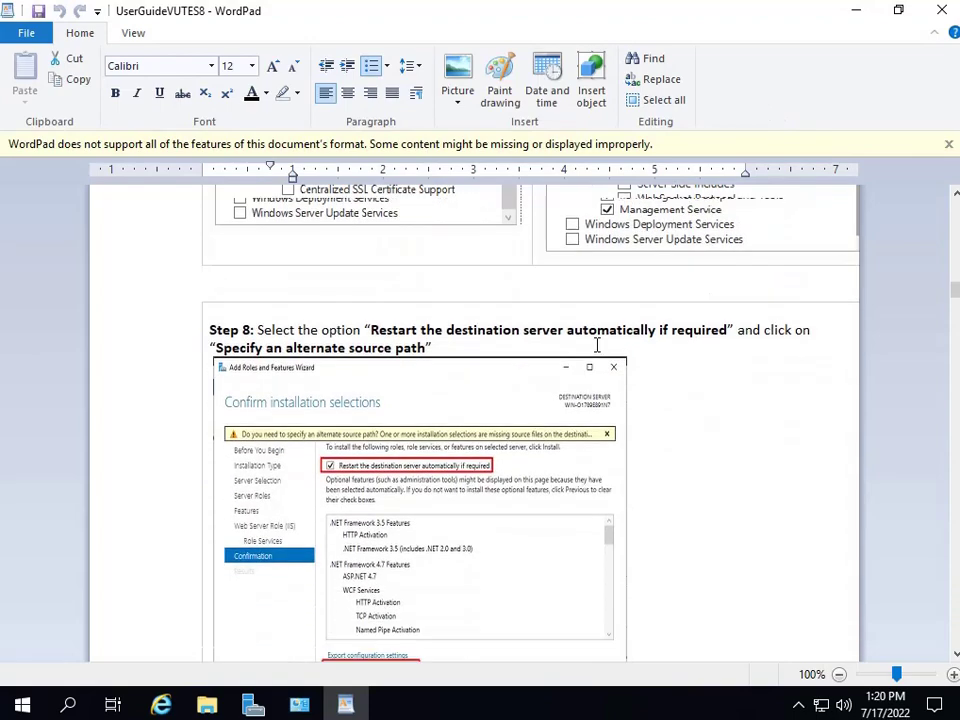
scroll(505, 388, "up", 6)
scroll(505, 388, "up", 3)
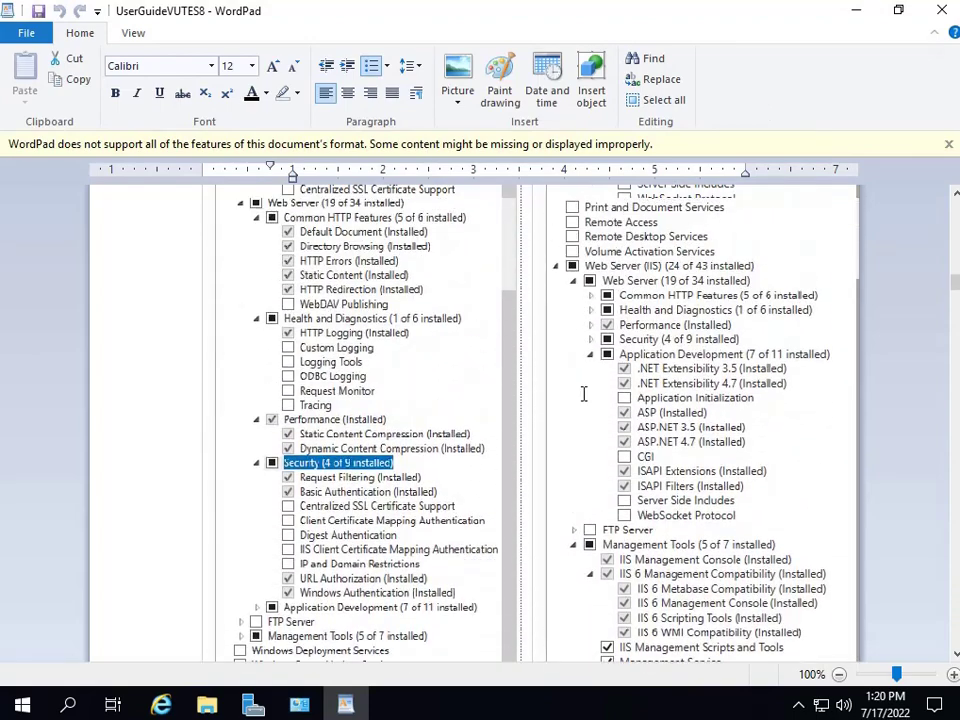
double_click(800, 30)
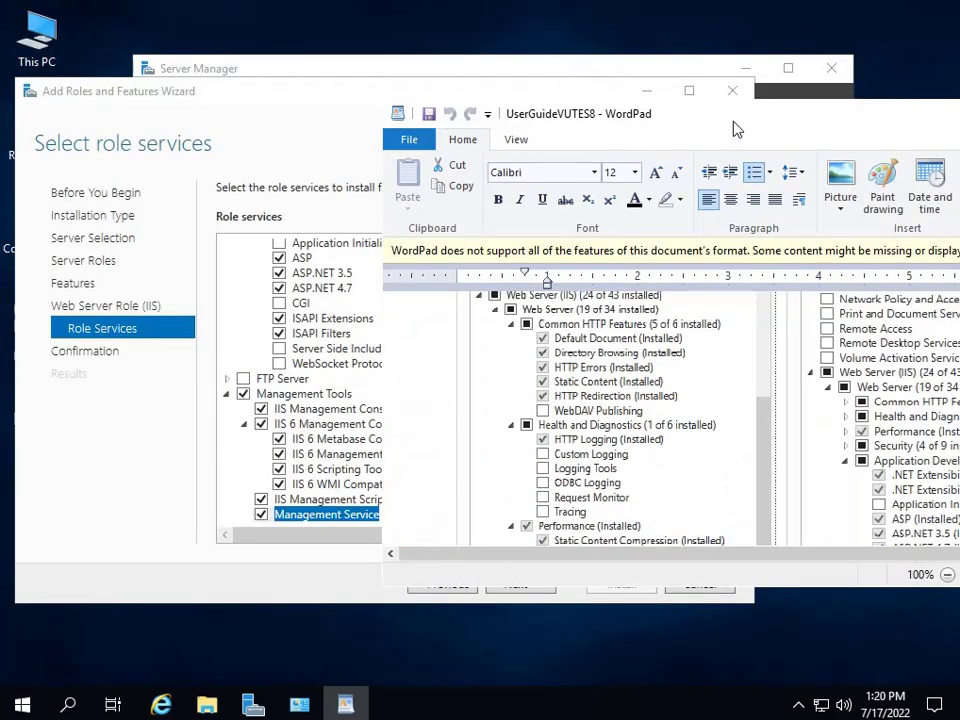
Compare the selected role services with the guide's lists, from Common HTTP Features through Performance, Security and Application Development.
scroll(370, 358, "up", 5)
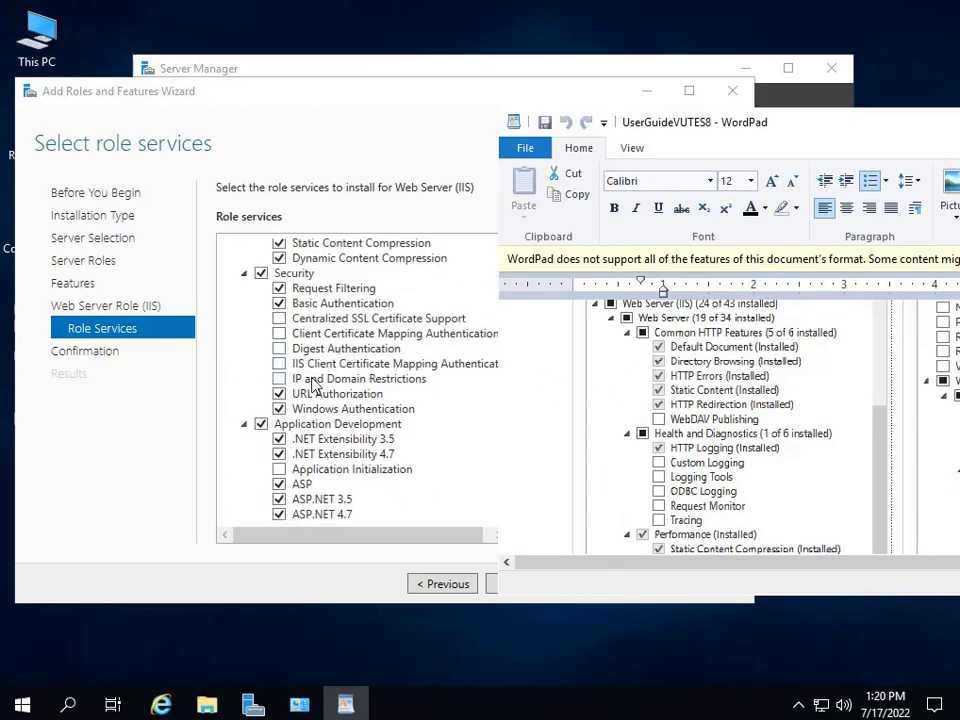
scroll(313, 385, "up", 4)
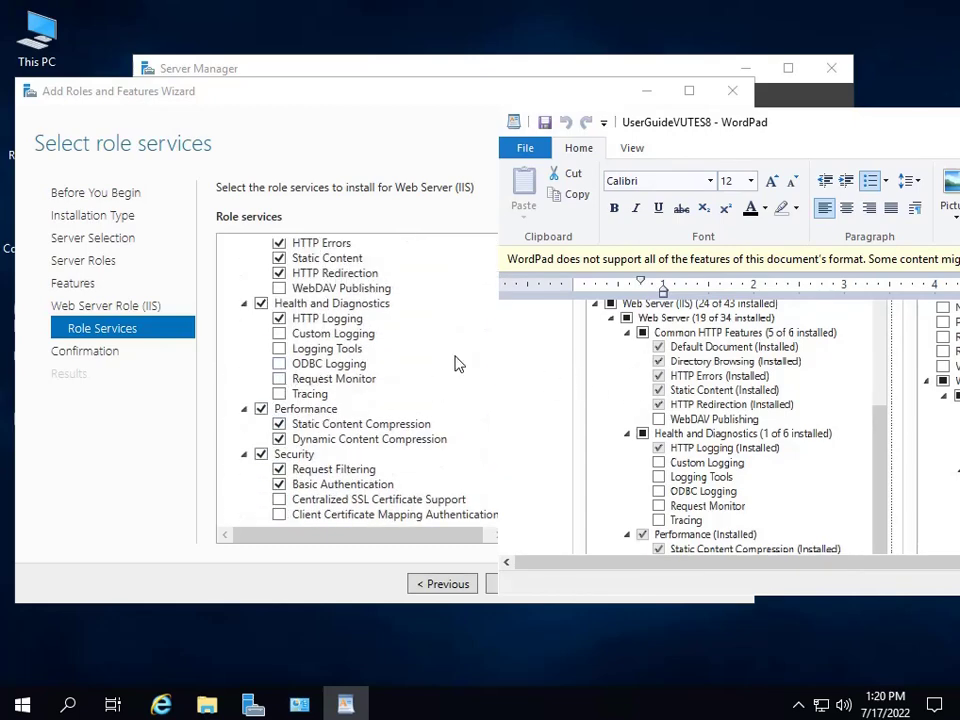
scroll(676, 380, "up", 6)
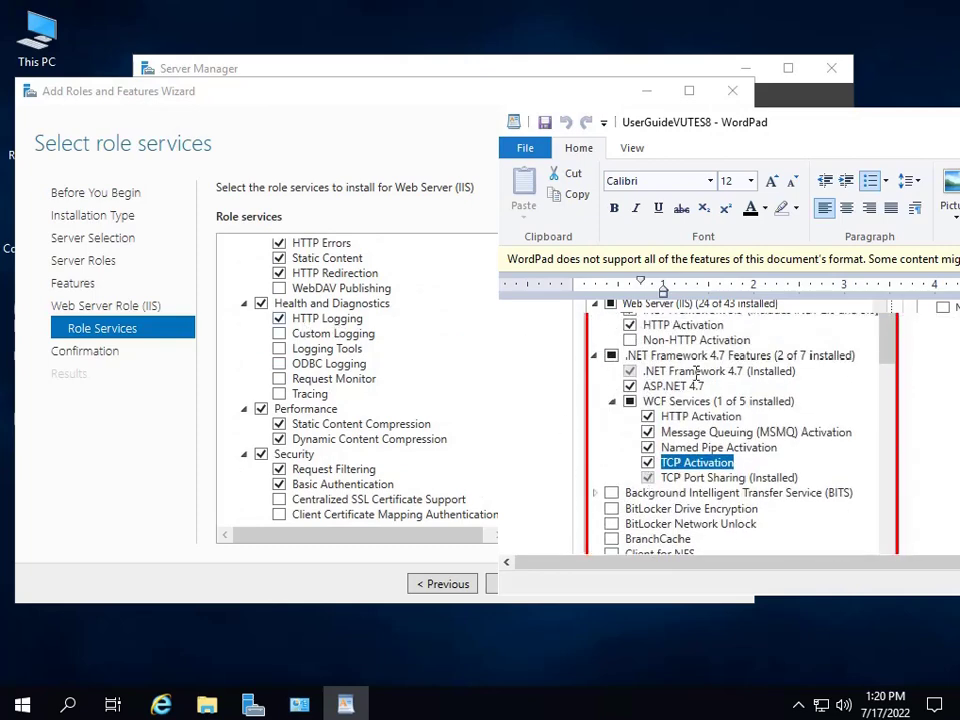
scroll(697, 373, "up", 4)
scroll(690, 390, "down", 6)
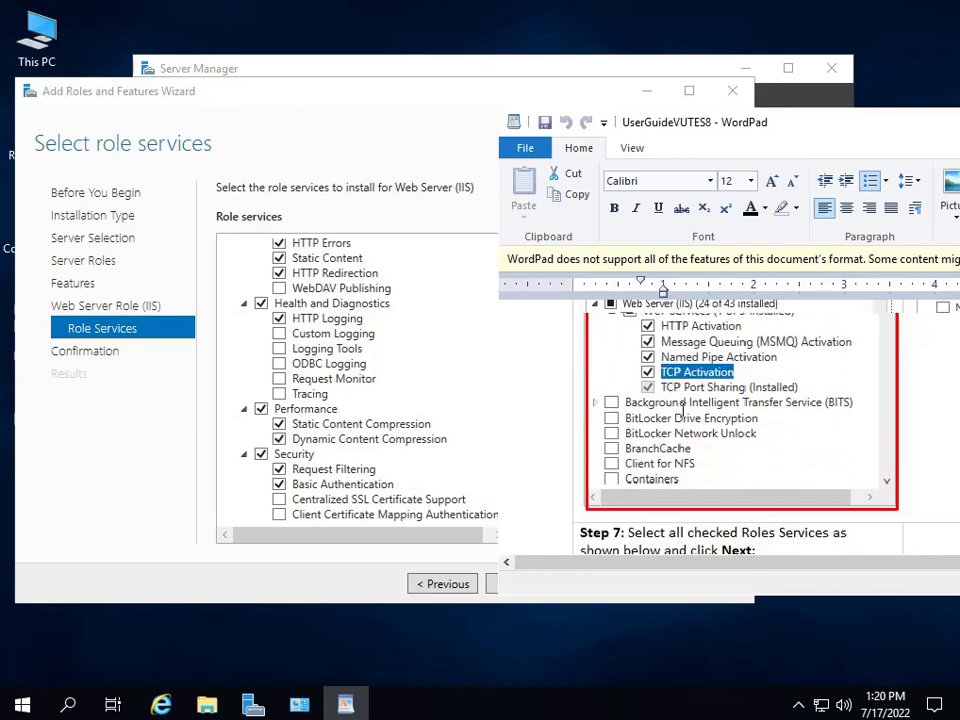
scroll(683, 408, "down", 5)
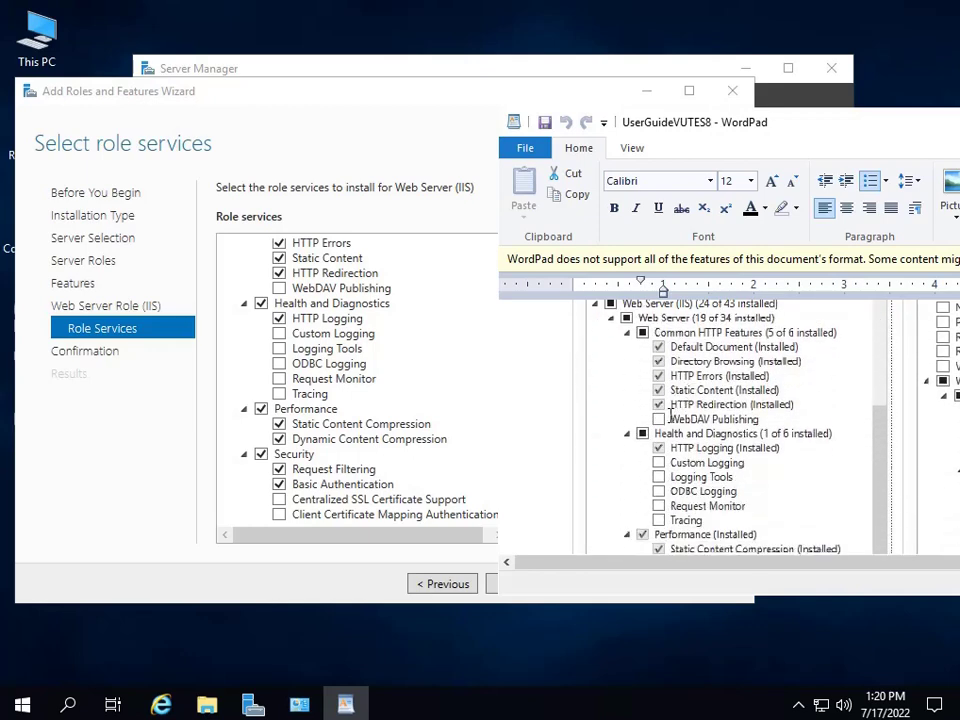
scroll(733, 492, "down", 3)
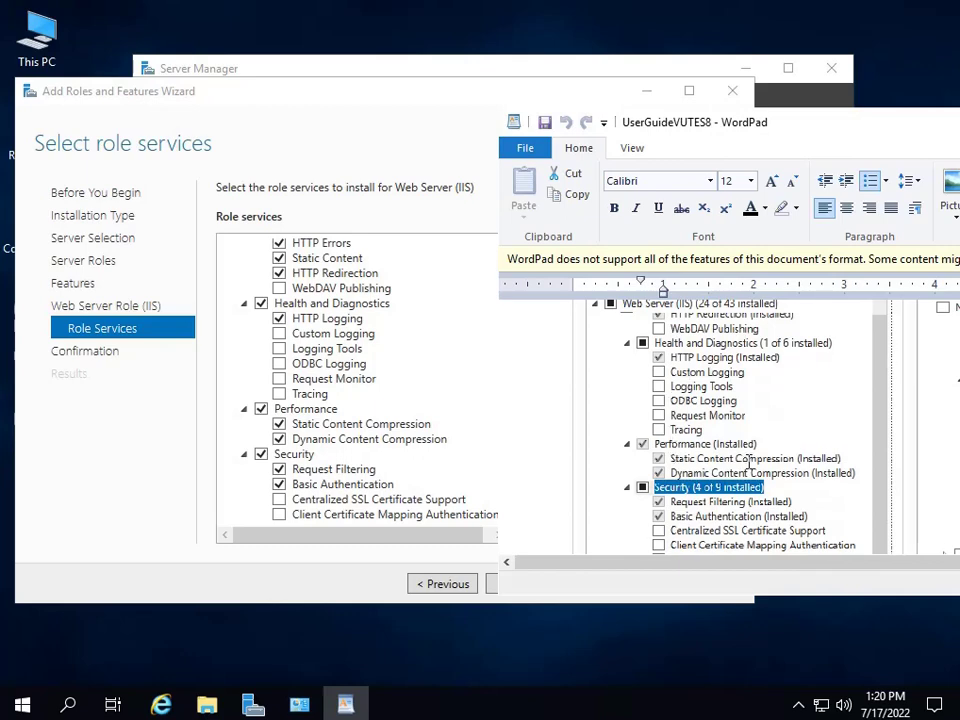
scroll(749, 462, "down", 3)
scroll(392, 422, "down", 5)
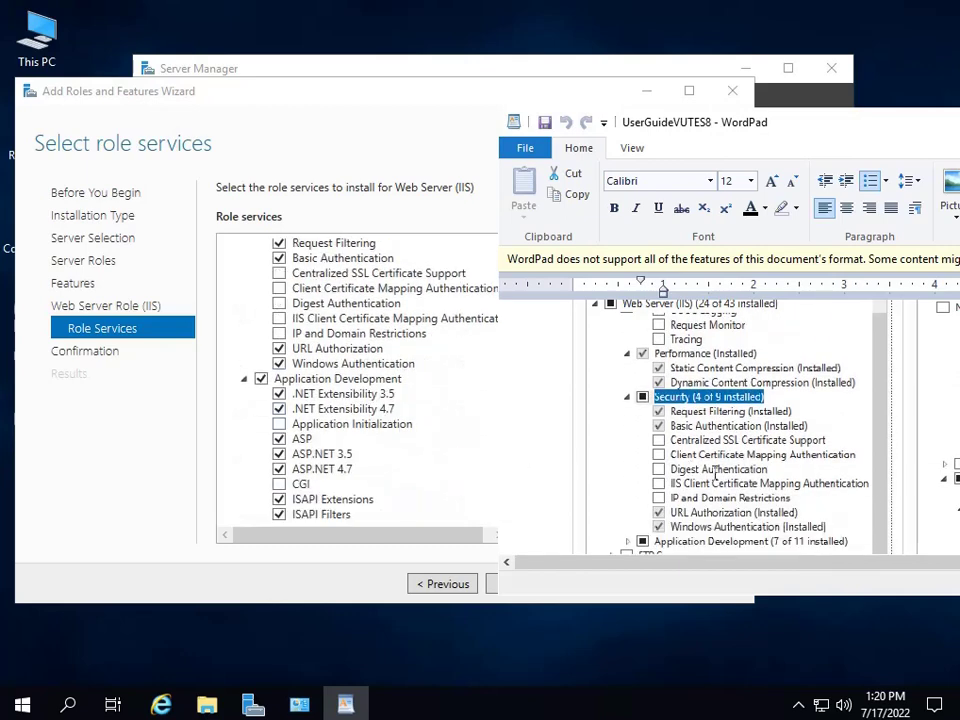
scroll(714, 476, "down", 5)
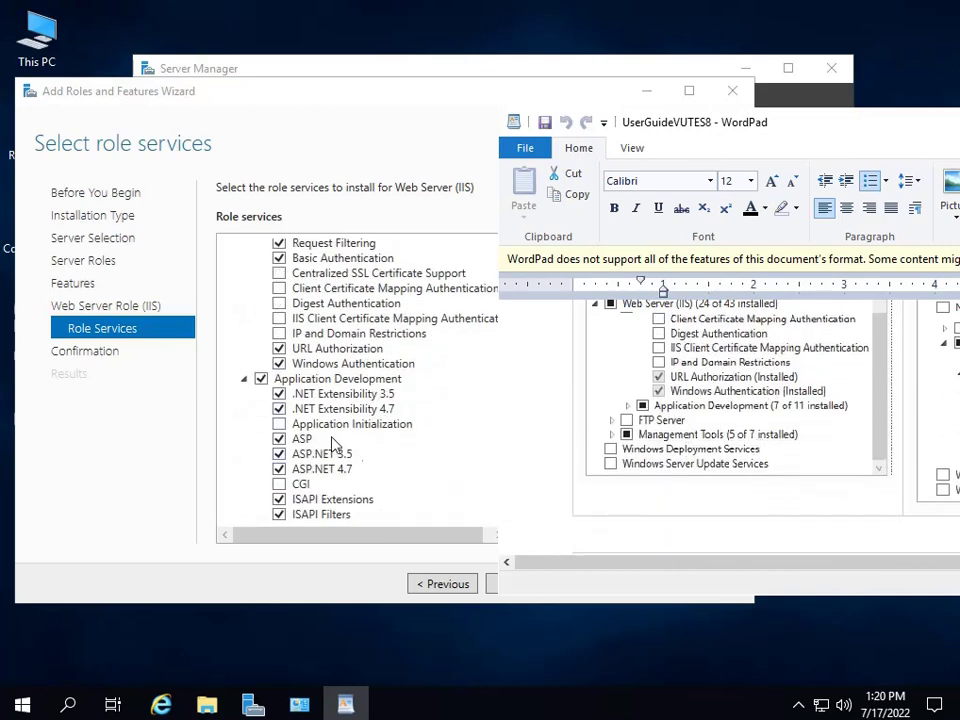
Recheck the Security and Application Development role services against the guide's checked entries.
scroll(705, 410, "up", 4)
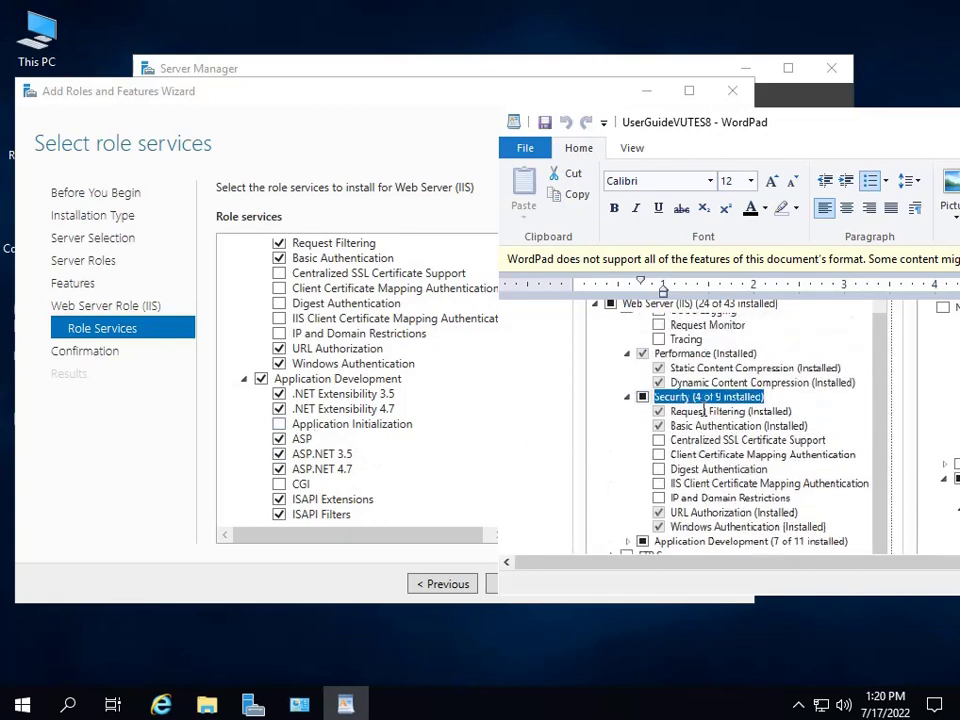
scroll(633, 390, "up", 5)
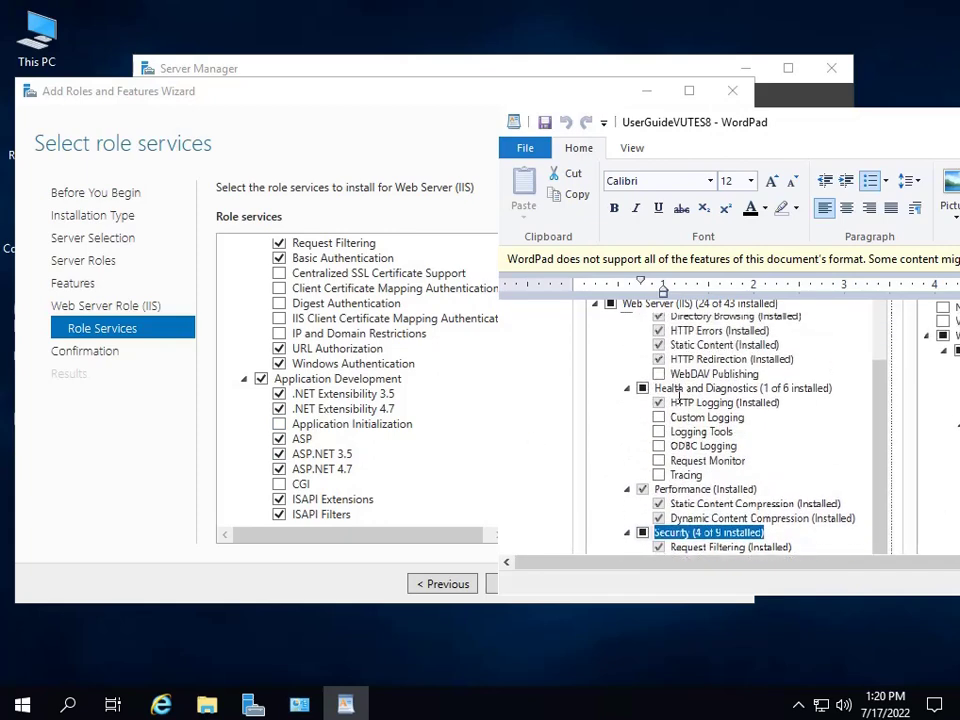
scroll(680, 430, "down", 4)
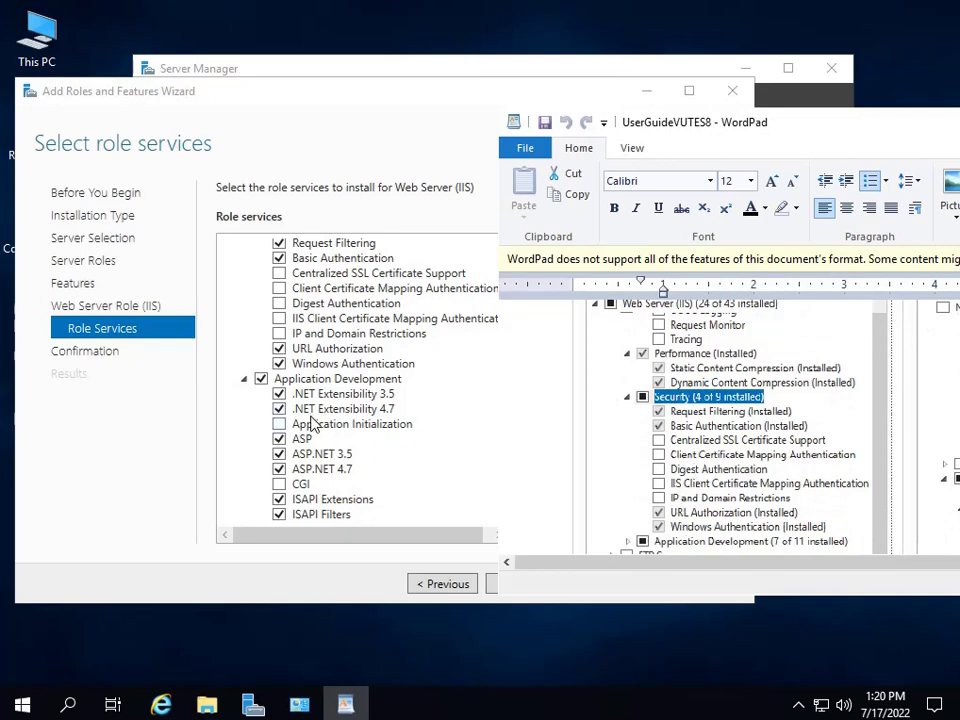
scroll(320, 430, "down", 3)
scroll(350, 377, "up", 4)
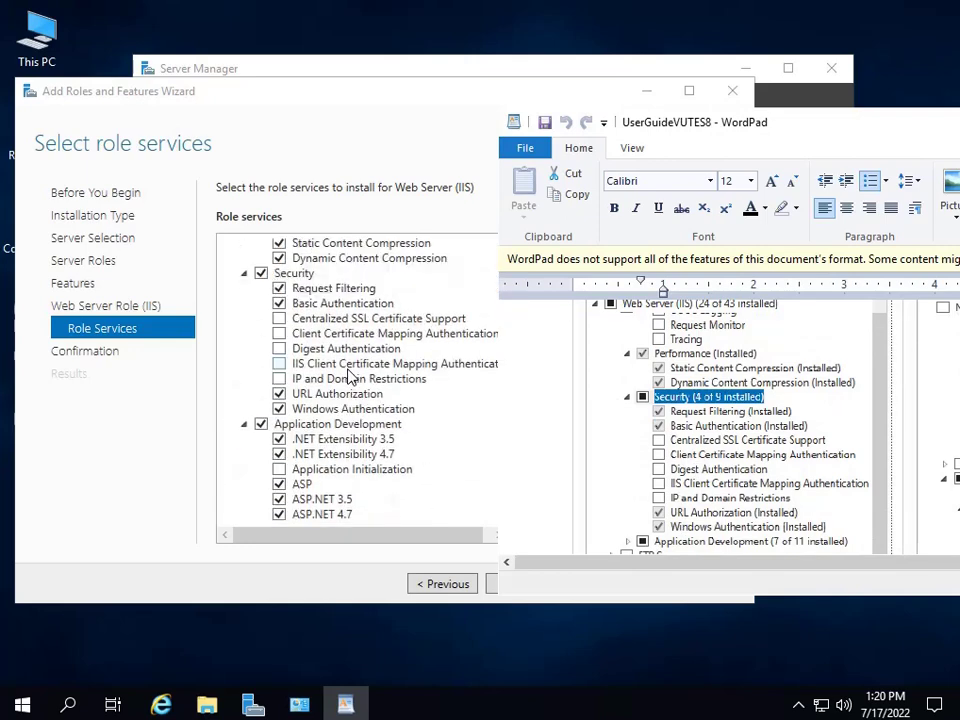
scroll(380, 423, "down", 2)
scroll(380, 423, "down", 2)
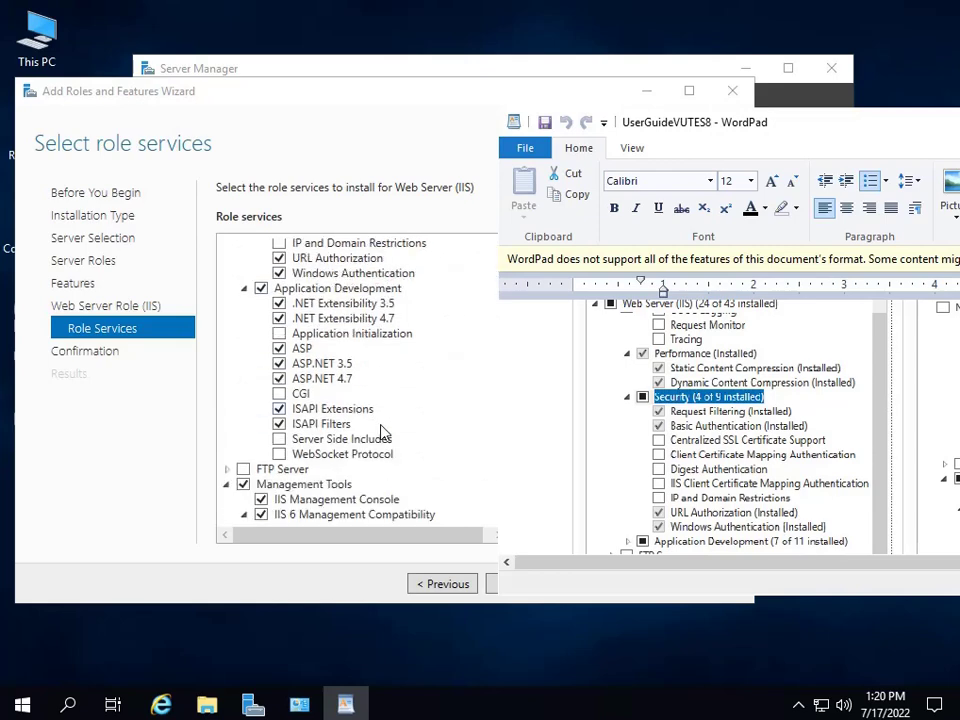
Proceed to the installation confirmation and allow the destination server to restart automatically if required.
left_click(474, 399)
scroll(490, 514, "down", 1)
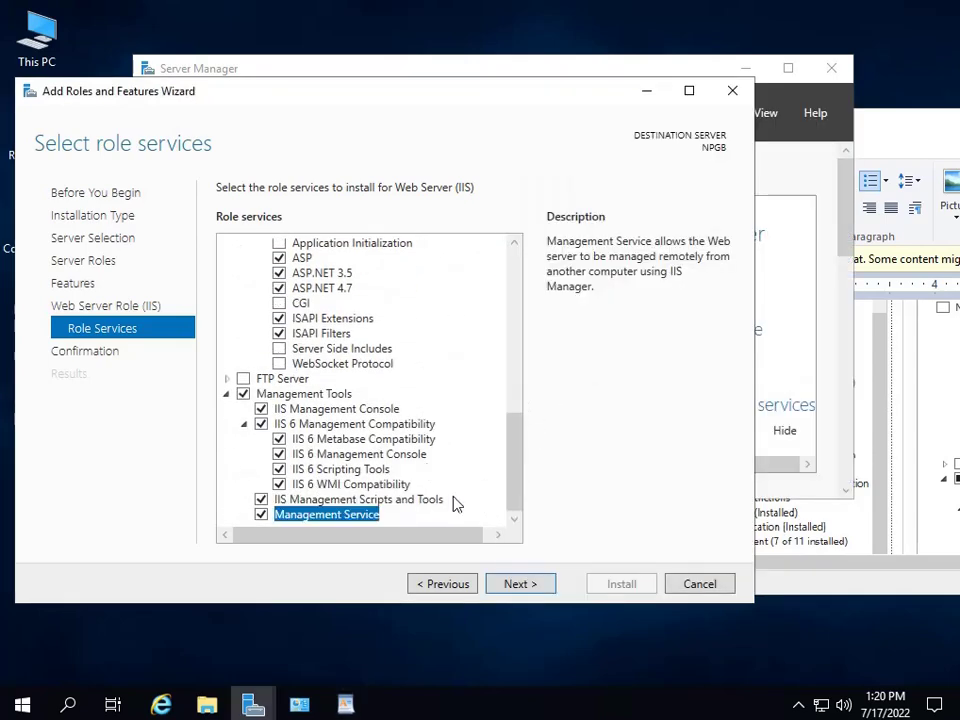
left_click(520, 584)
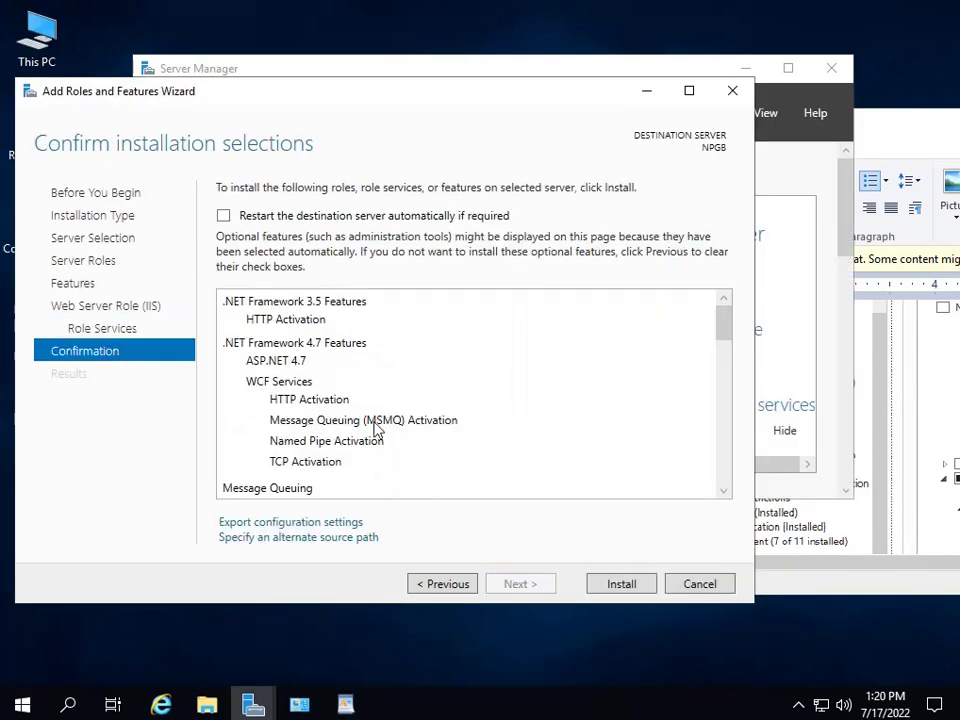
left_click(223, 216)
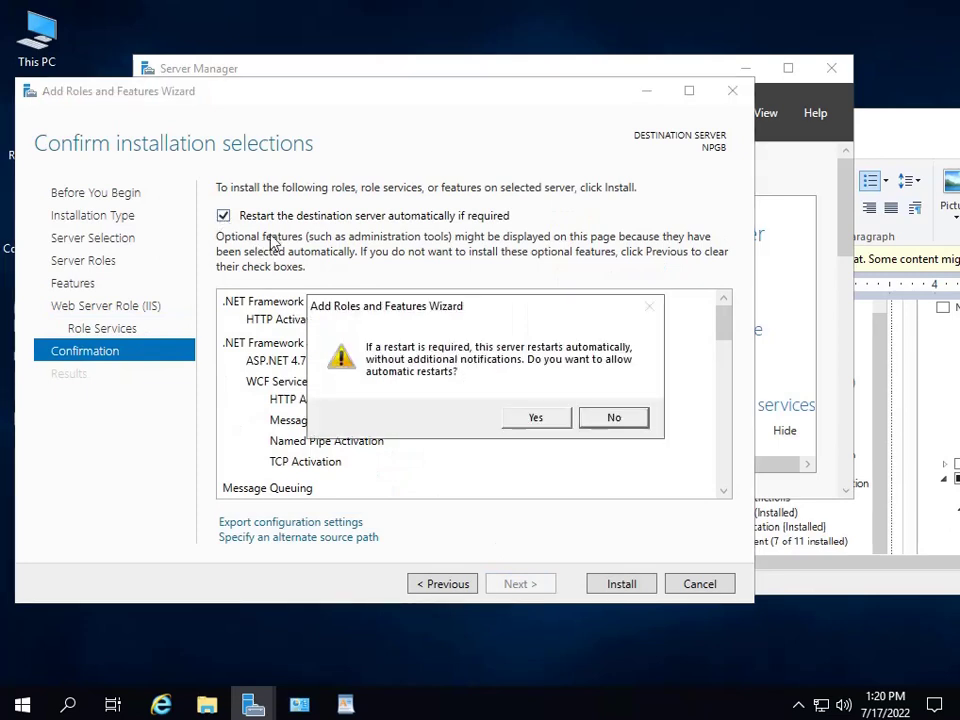
left_click(520, 418)
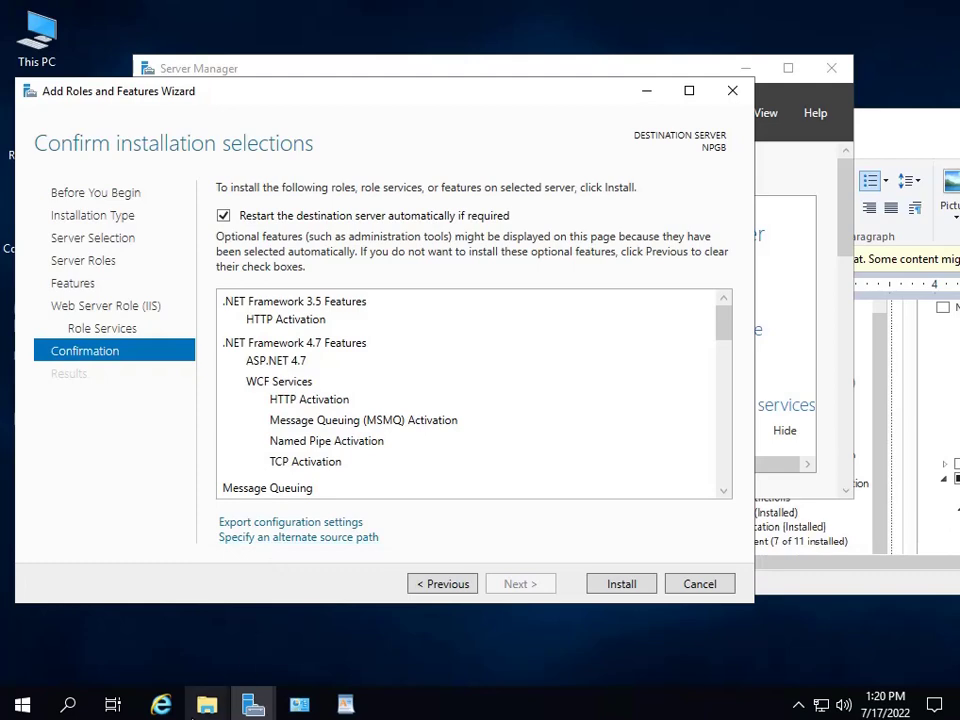
In File Explorer, open the sources\sxs folder on the SRV2019STD. (D:) drive and copy its path.
left_click(207, 705)
left_click(182, 628)
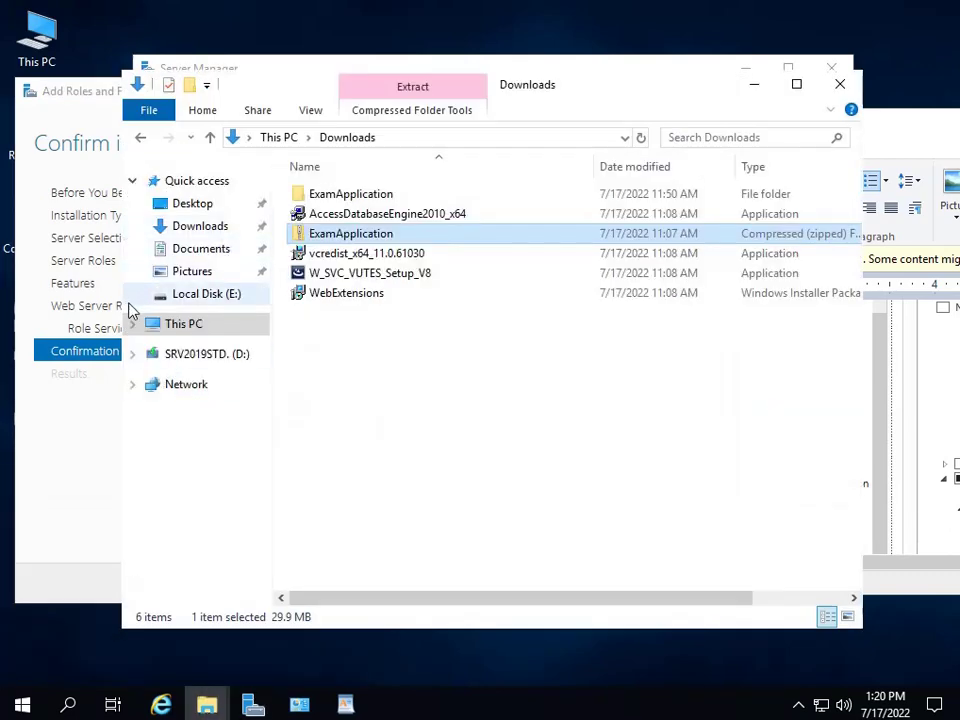
left_click(193, 325)
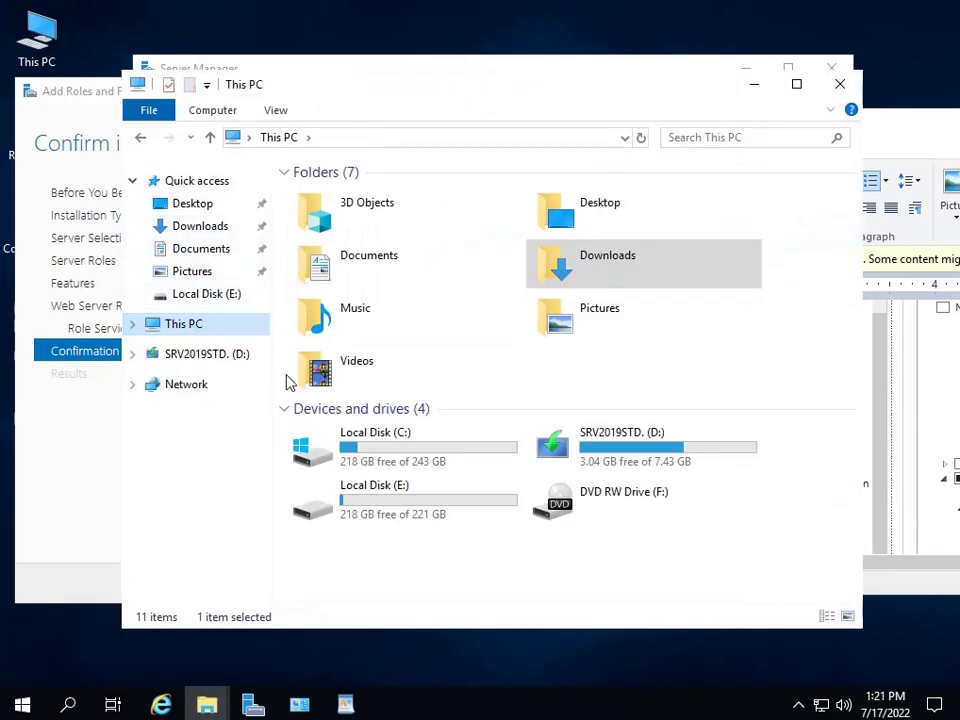
left_click(625, 447)
double_click(625, 447)
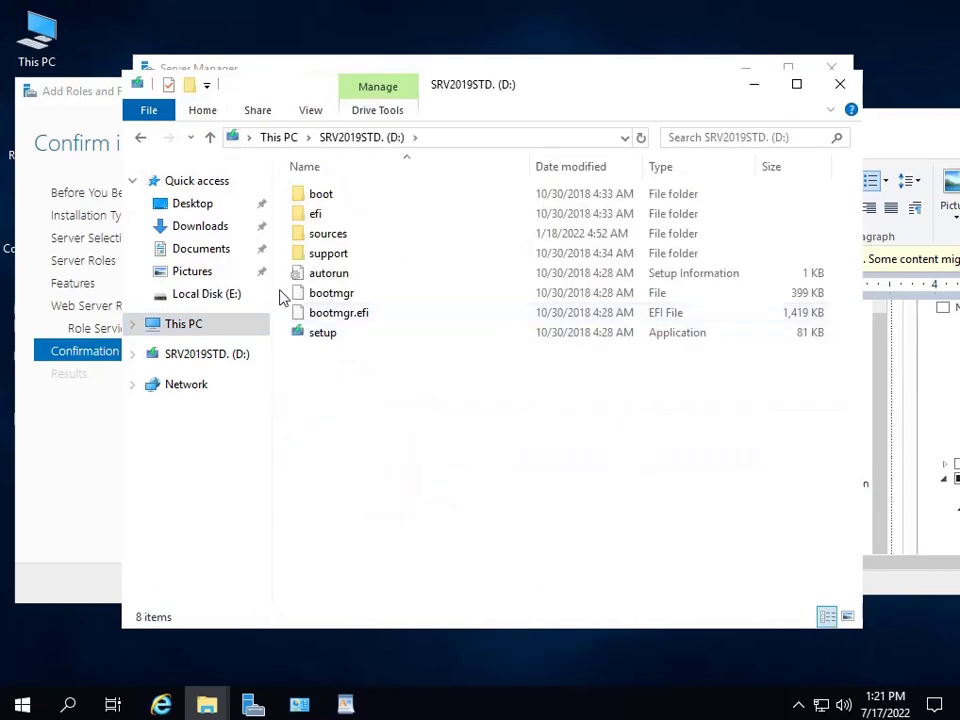
double_click(334, 232)
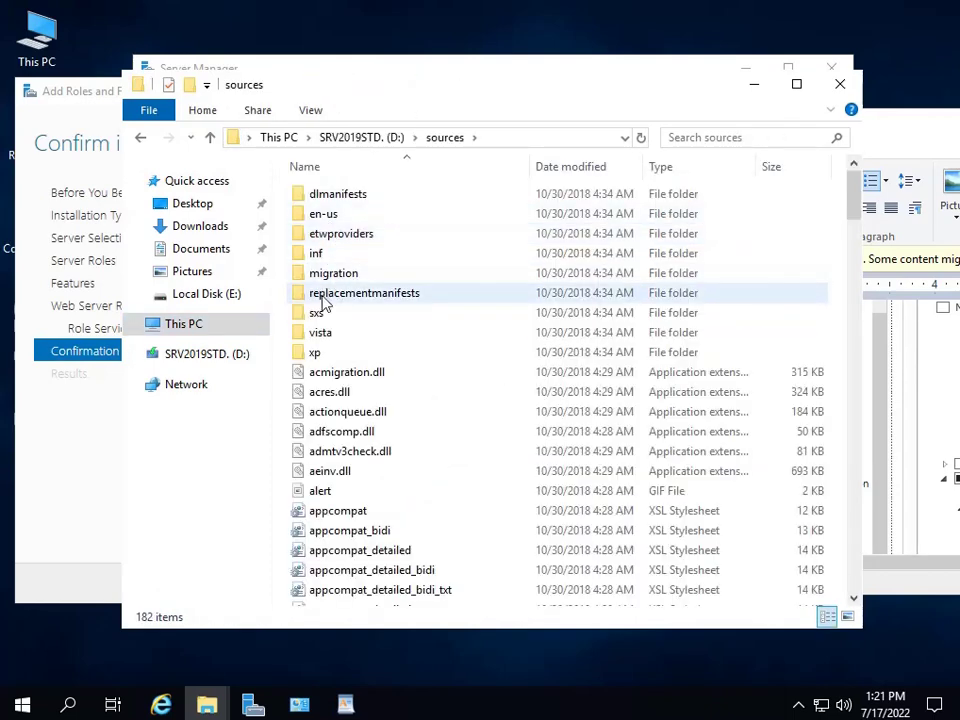
double_click(322, 312)
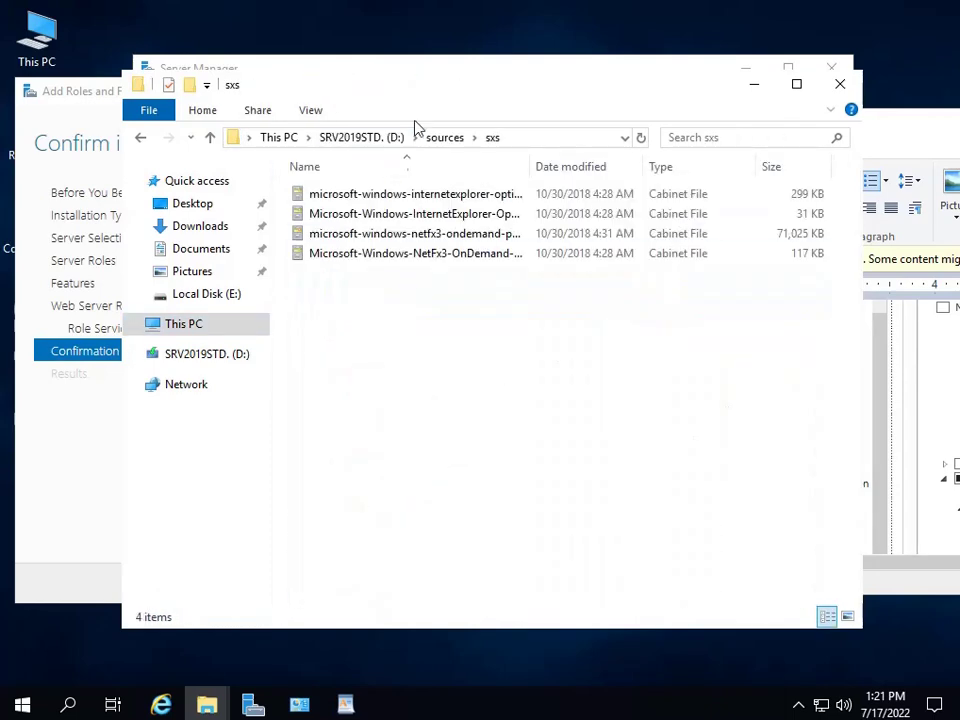
left_click(565, 140)
key("ctrl+c")
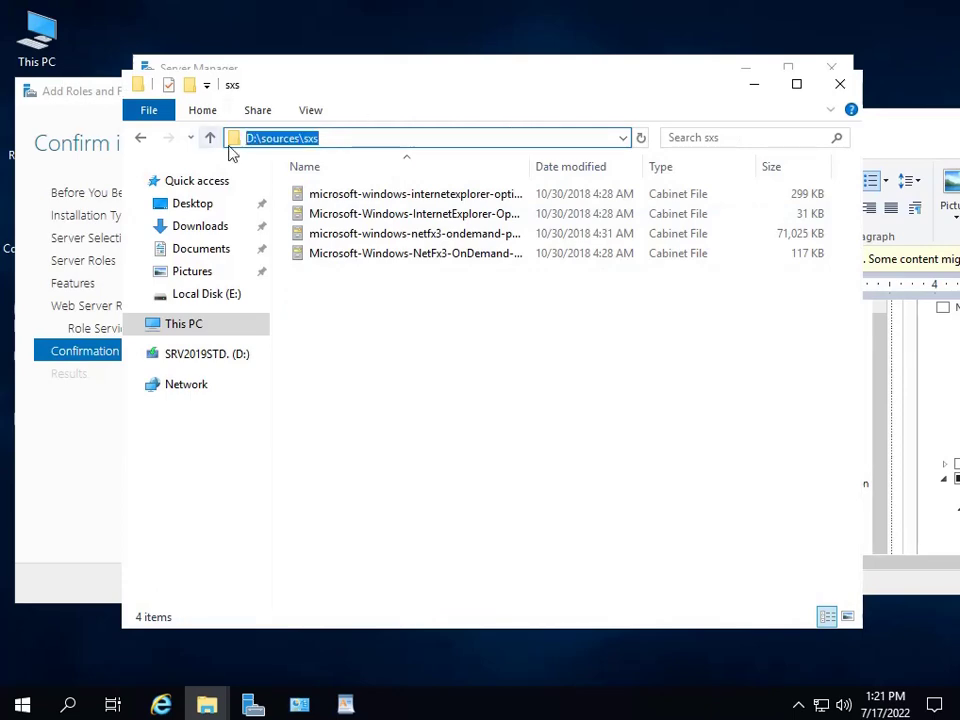
Specify D:\sources\sxs as the alternate source path and start installing the selected roles and features.
left_click(75, 403)
scroll(437, 462, "down", 2)
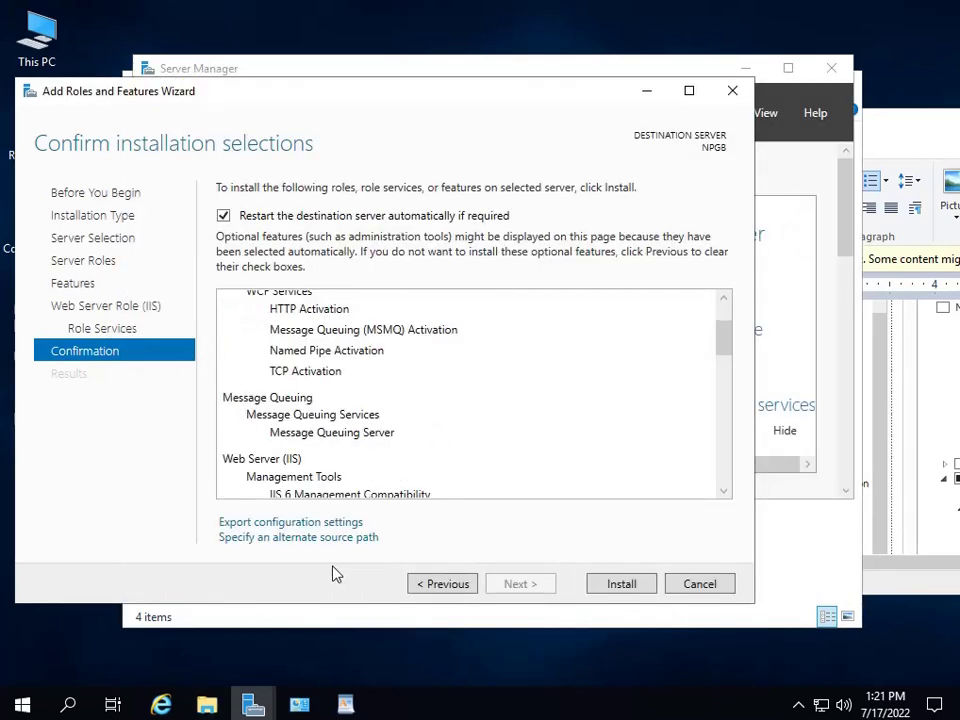
left_click(315, 538)
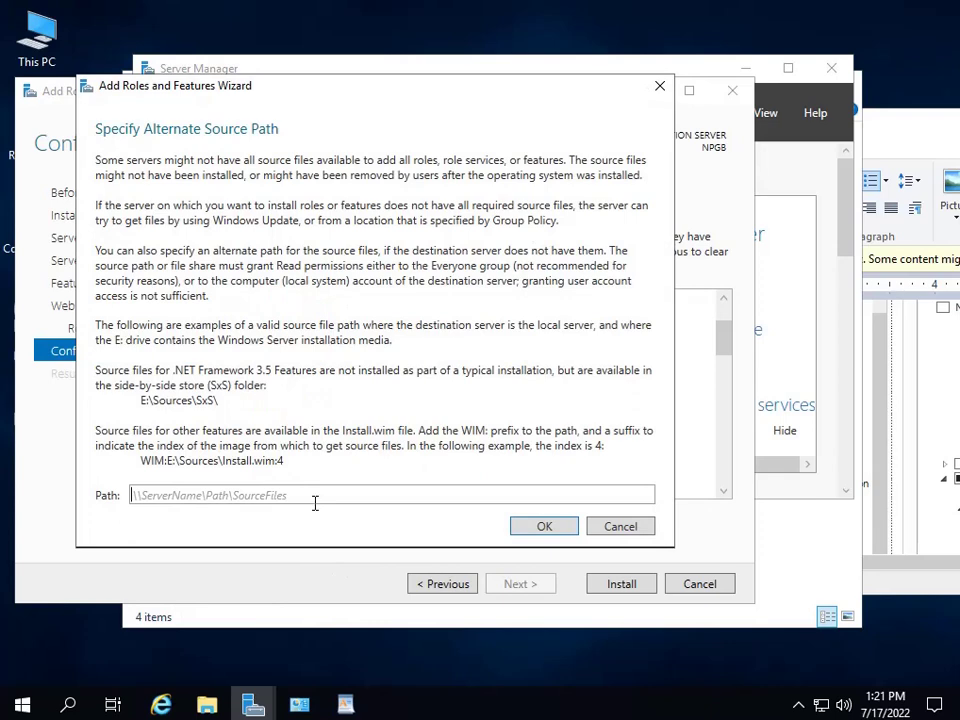
key("ctrl+v")
left_click(527, 525)
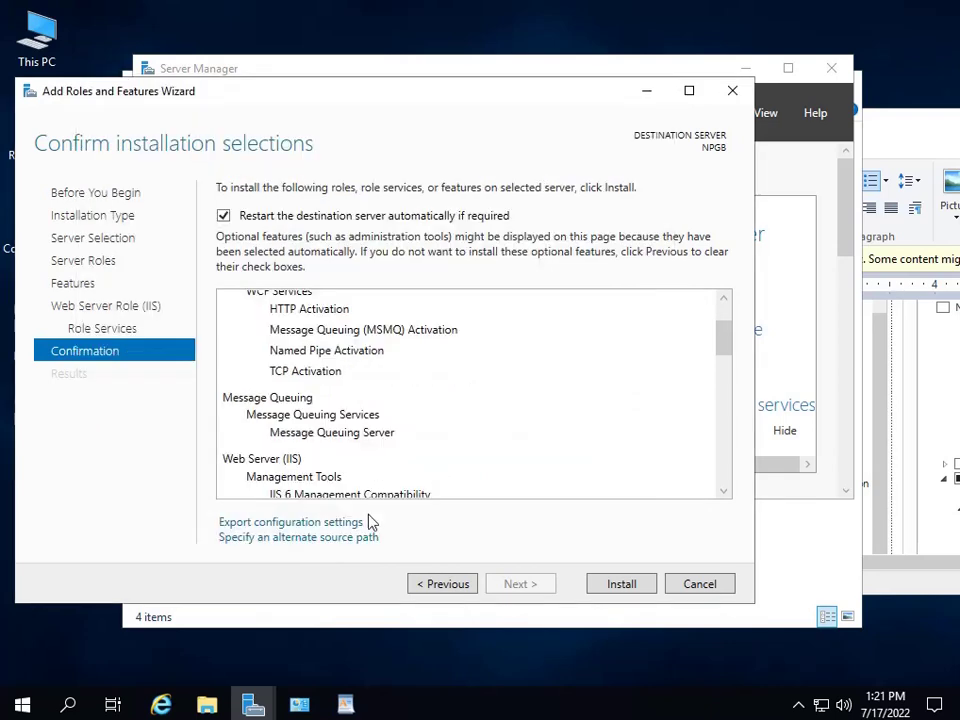
left_click(621, 585)
left_click_drag(425, 95, 486, 88)
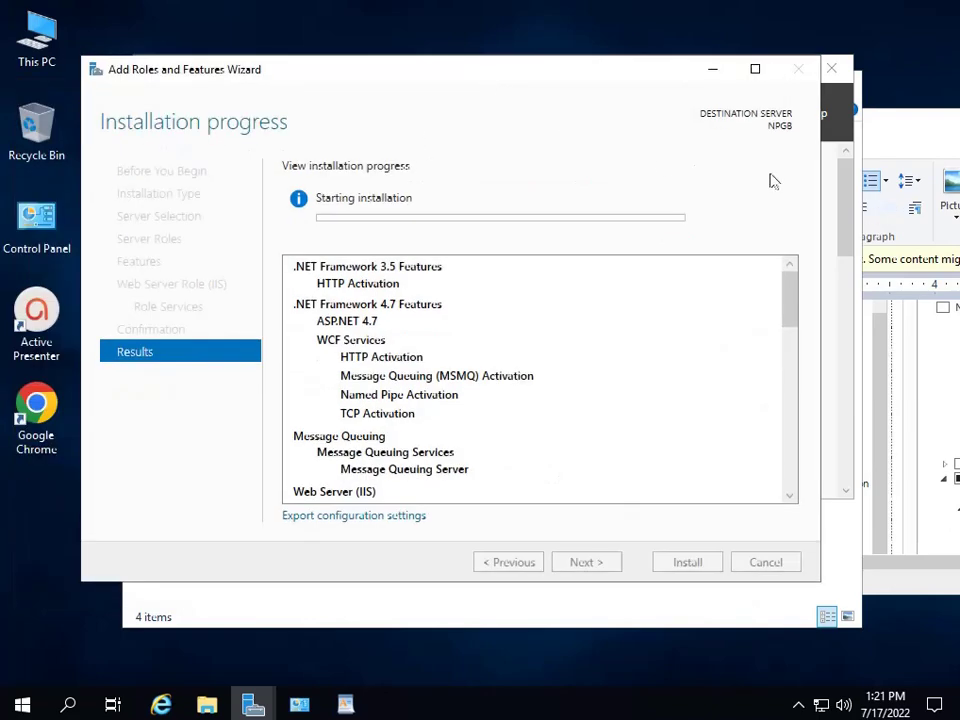
left_click(890, 259)
scroll(760, 270, "down", 10)
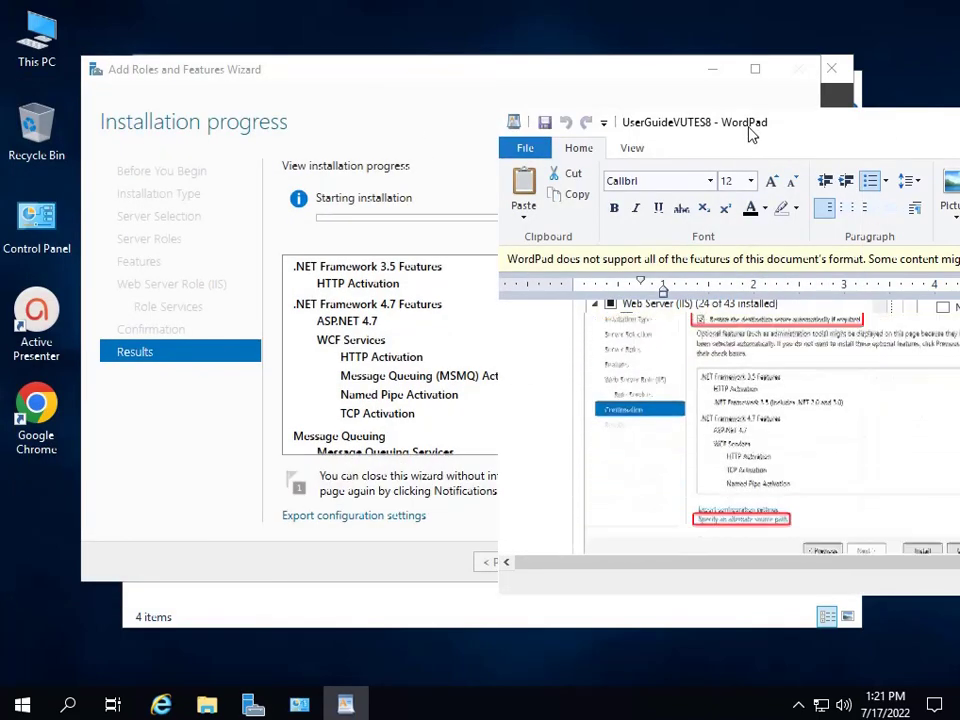
double_click(754, 124)
scroll(660, 487, "down", 5)
scroll(660, 487, "up", 1)
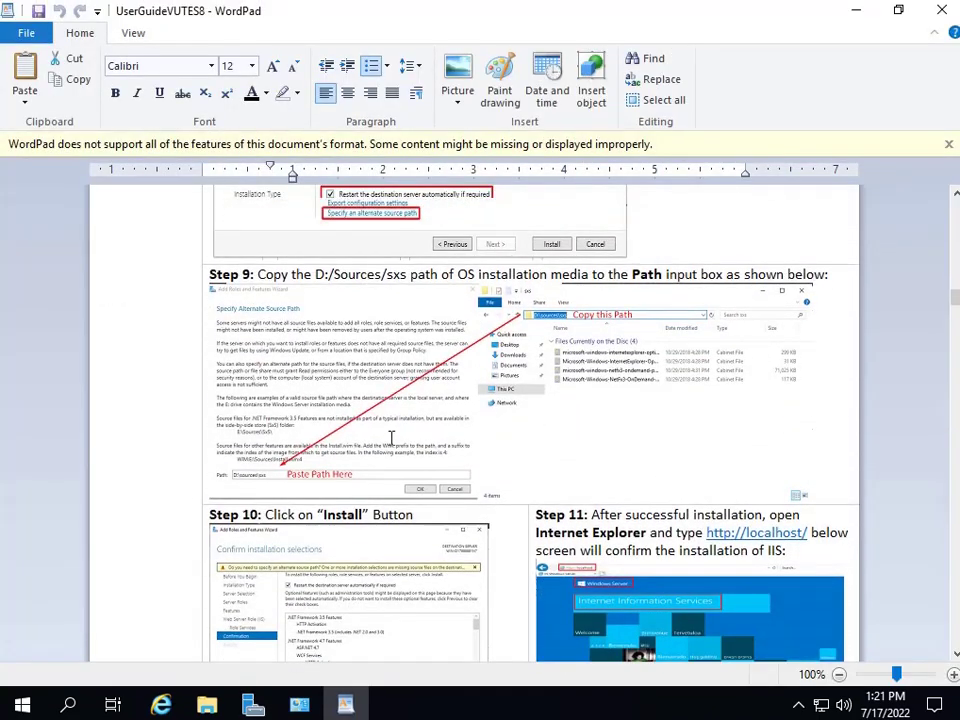
scroll(395, 439, "down", 3)
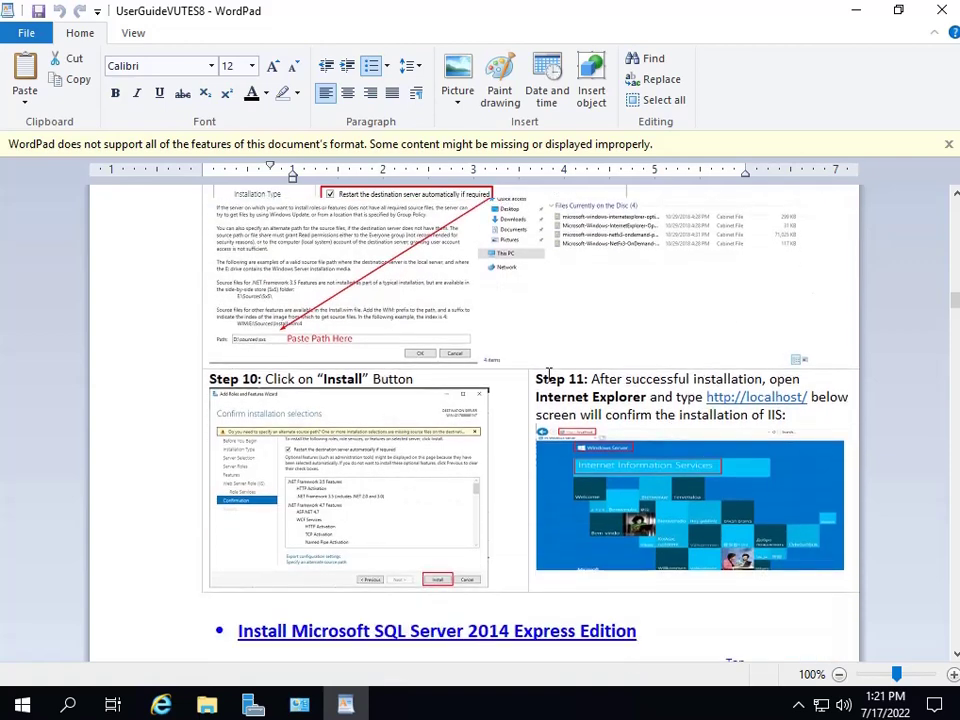
Review guide Step 11 and the Install Microsoft SQL Server 2014 Express Edition section, including its download links, note and default instance step.
left_click_drag(527, 381, 653, 453)
left_click(671, 486)
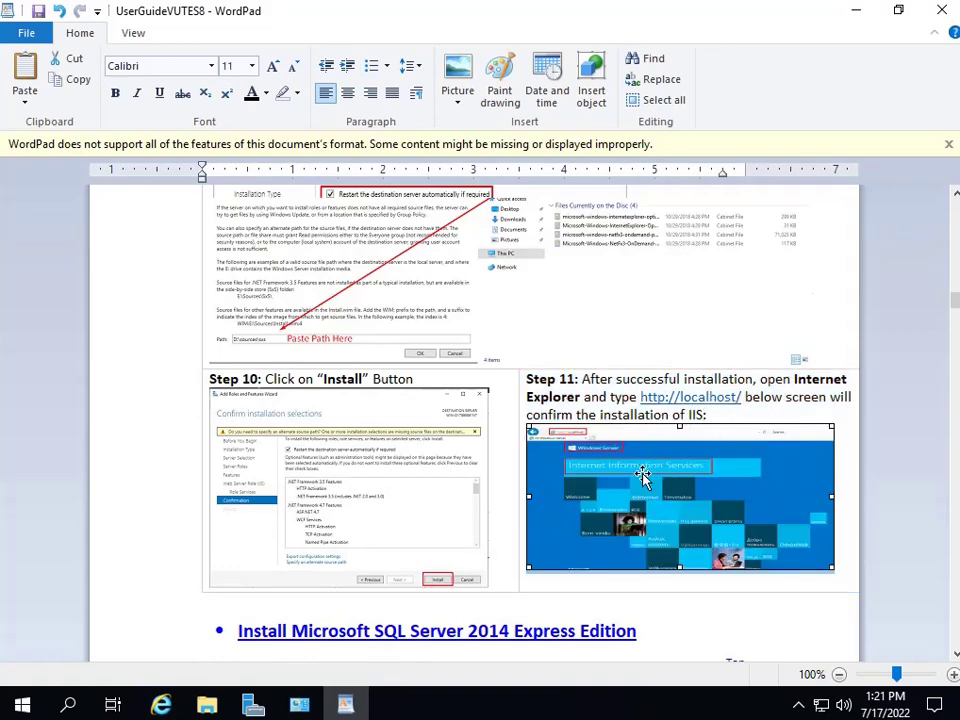
scroll(469, 487, "down", 3)
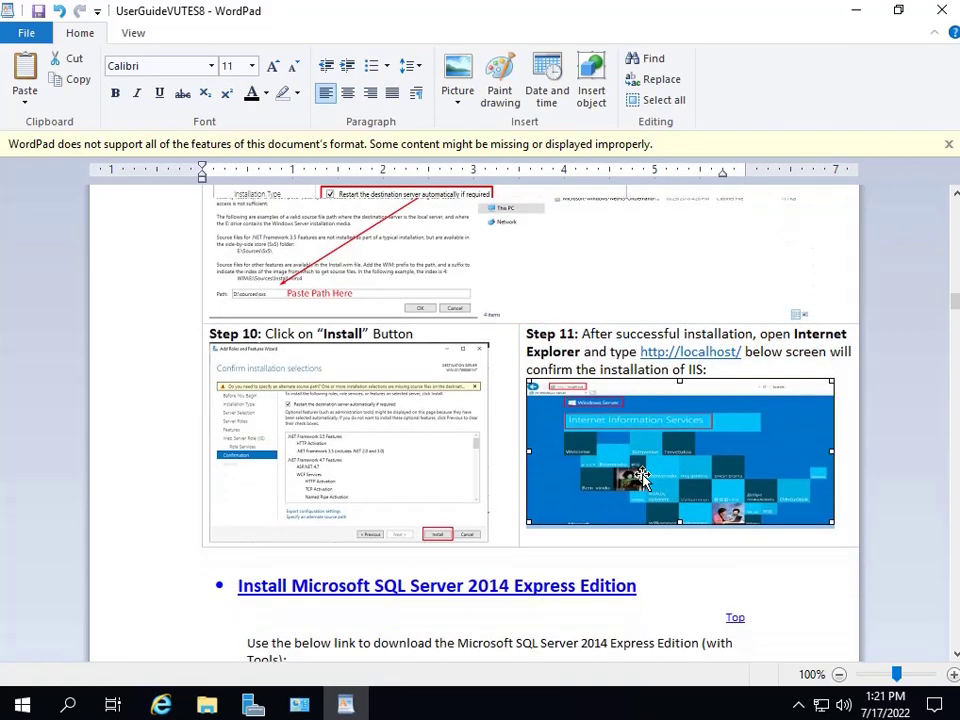
scroll(469, 487, "down", 12)
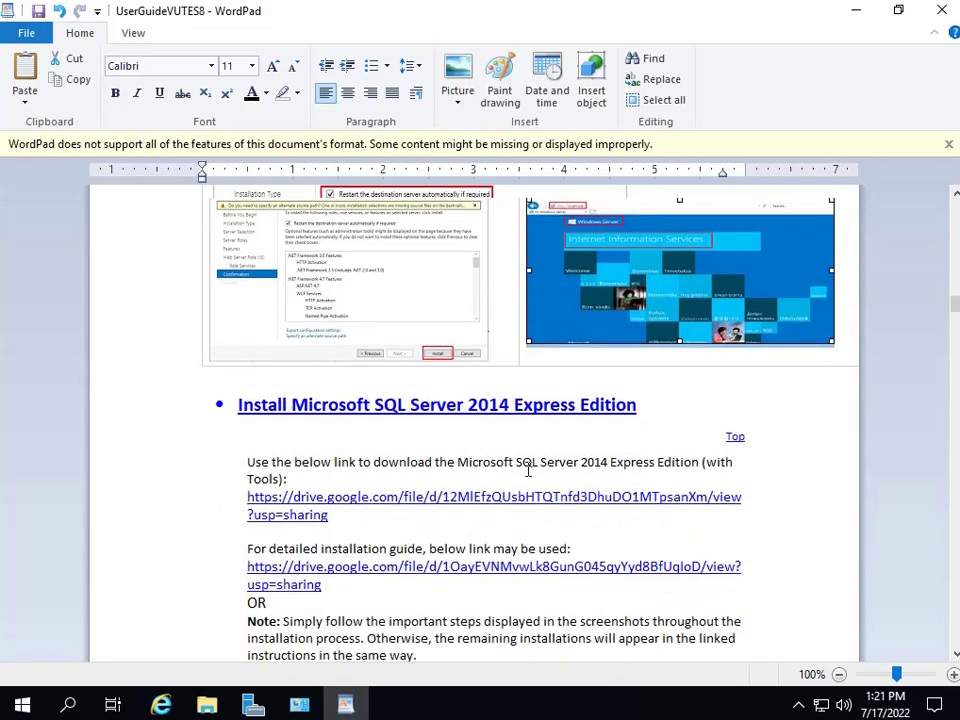
scroll(541, 467, "up", 8)
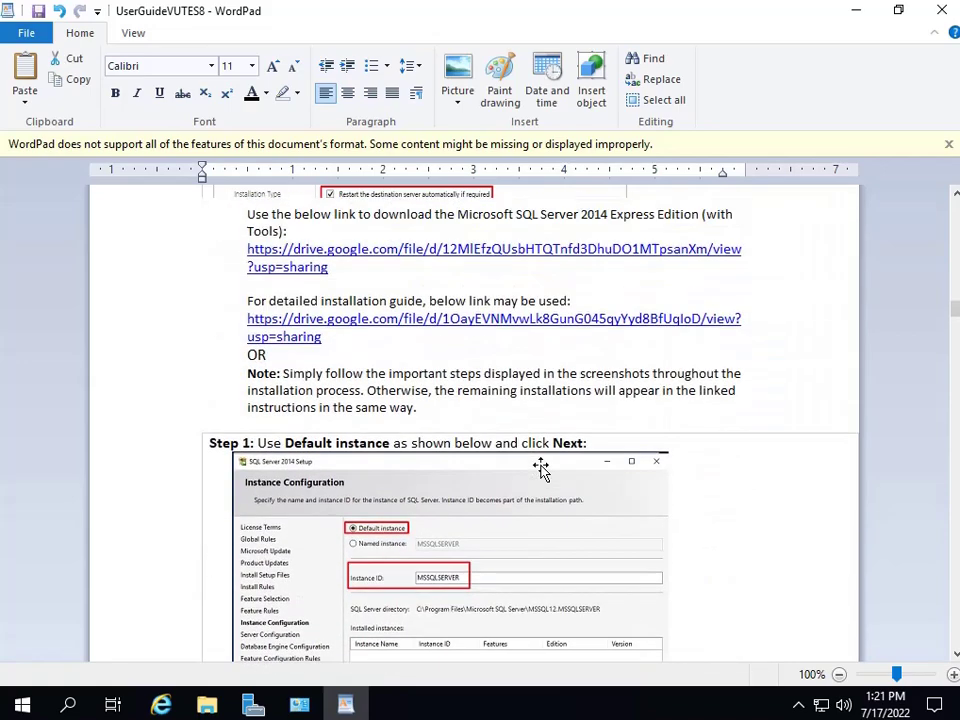
left_click_drag(638, 250, 259, 225)
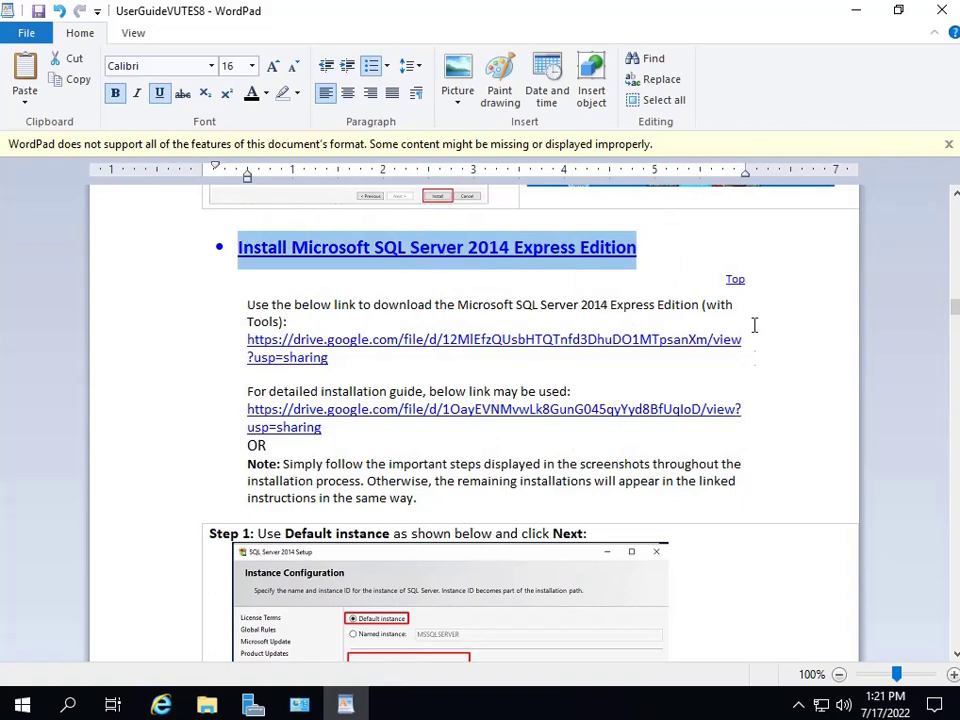
scroll(435, 544, "down", 5)
scroll(435, 545, "up", 4)
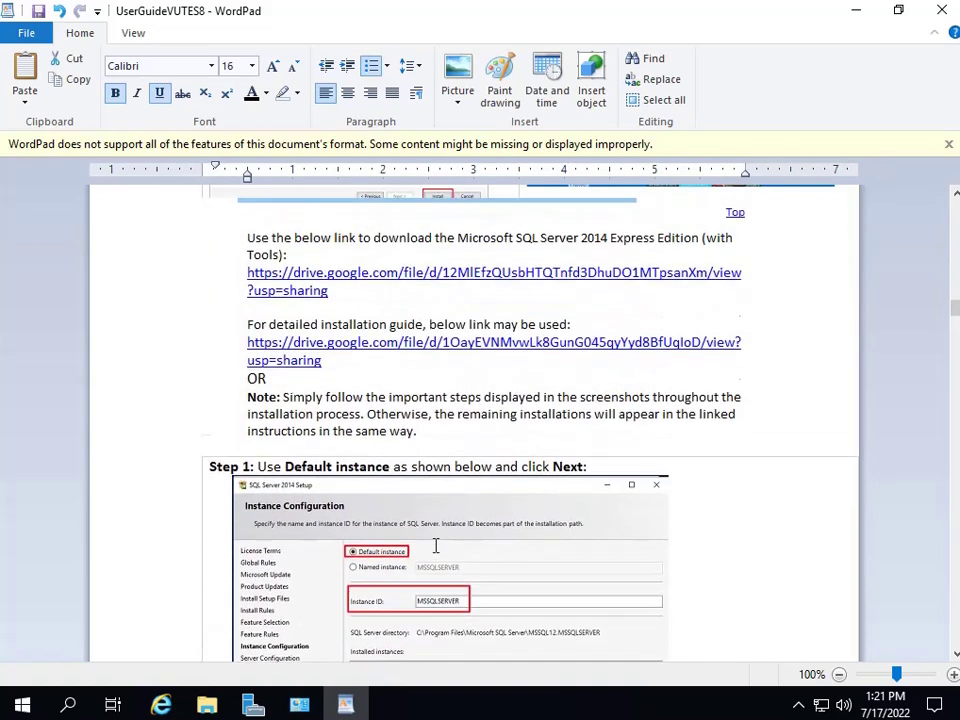
scroll(672, 455, "up", 1)
Minimize the guide and check the feature installation progress and the list of roles and features being installed.
left_click(856, 11)
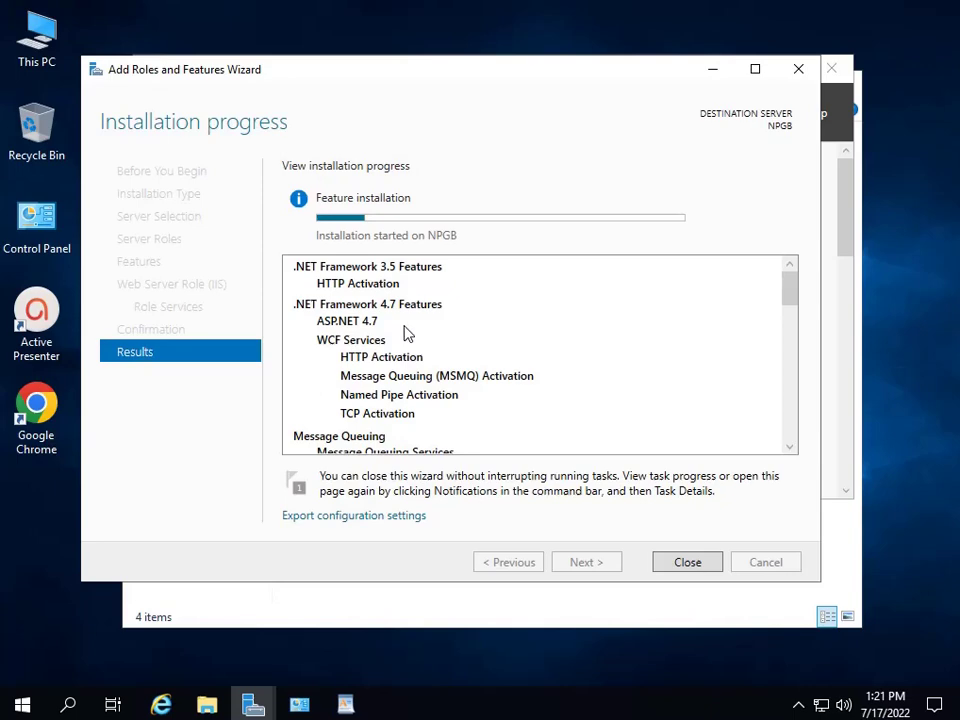
scroll(692, 369, "down", 10)
scroll(692, 369, "up", 12)
left_click(798, 704)
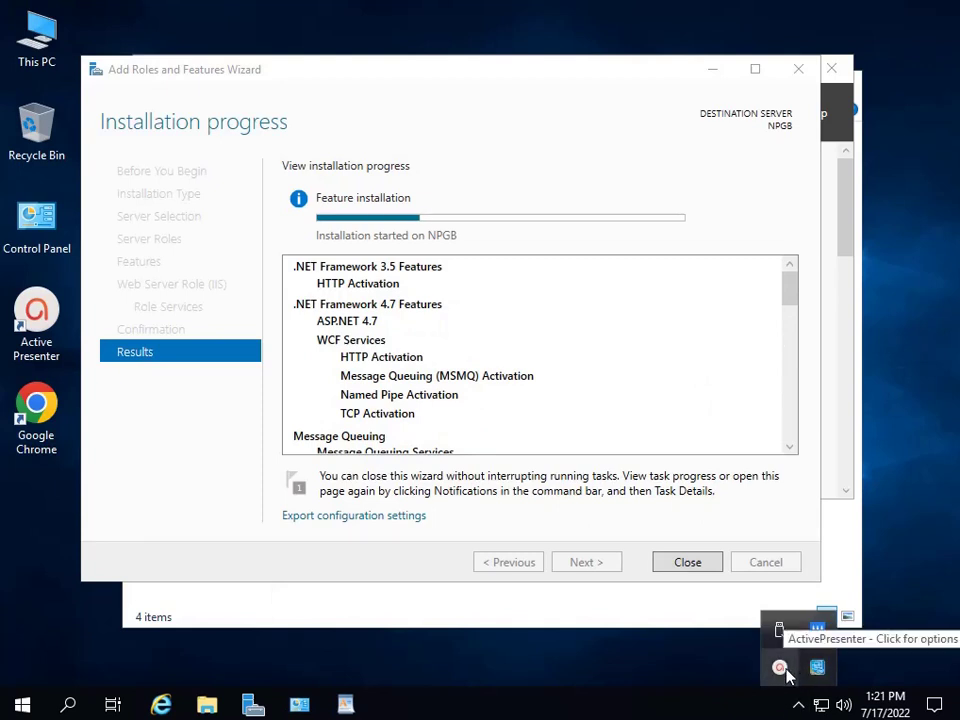
left_click(782, 669)
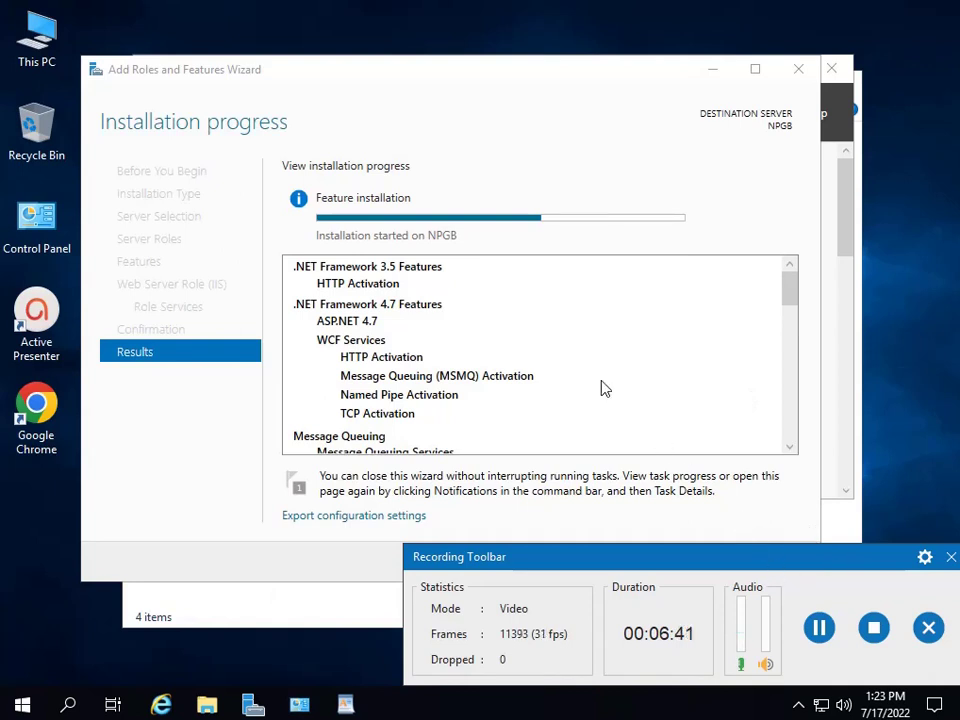
left_click_drag(688, 557, 626, 622)
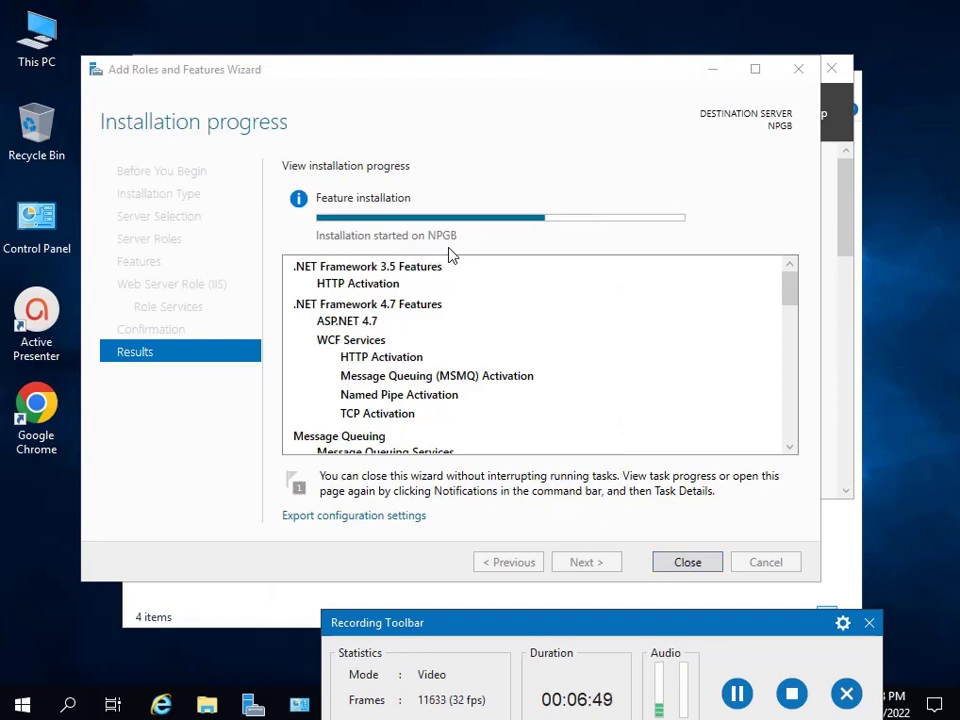
left_click_drag(601, 455, 516, 504)
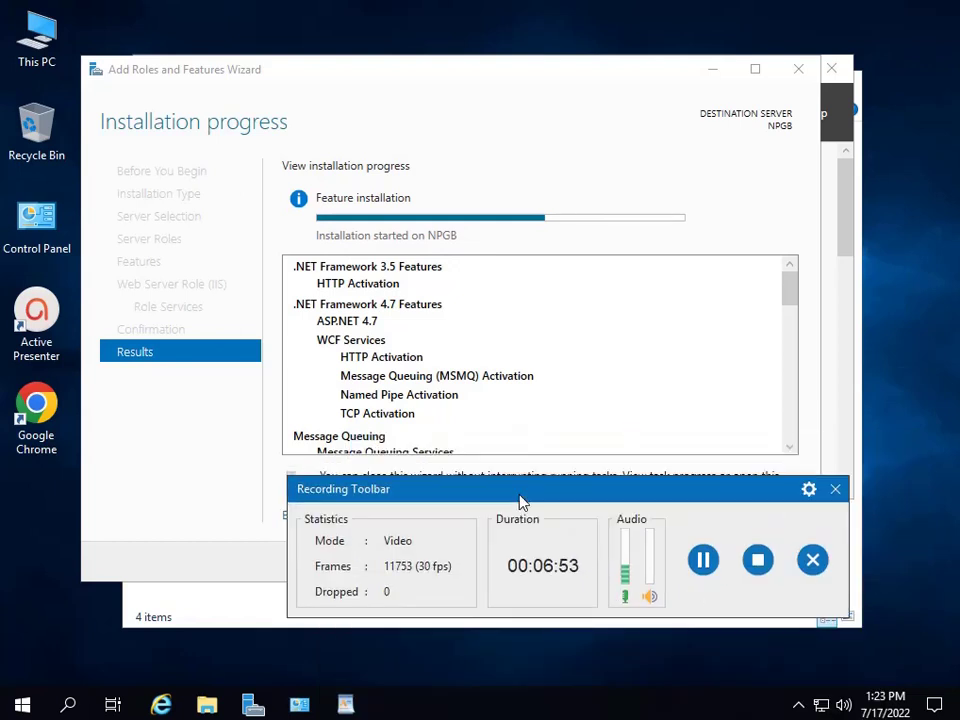
left_click(704, 560)
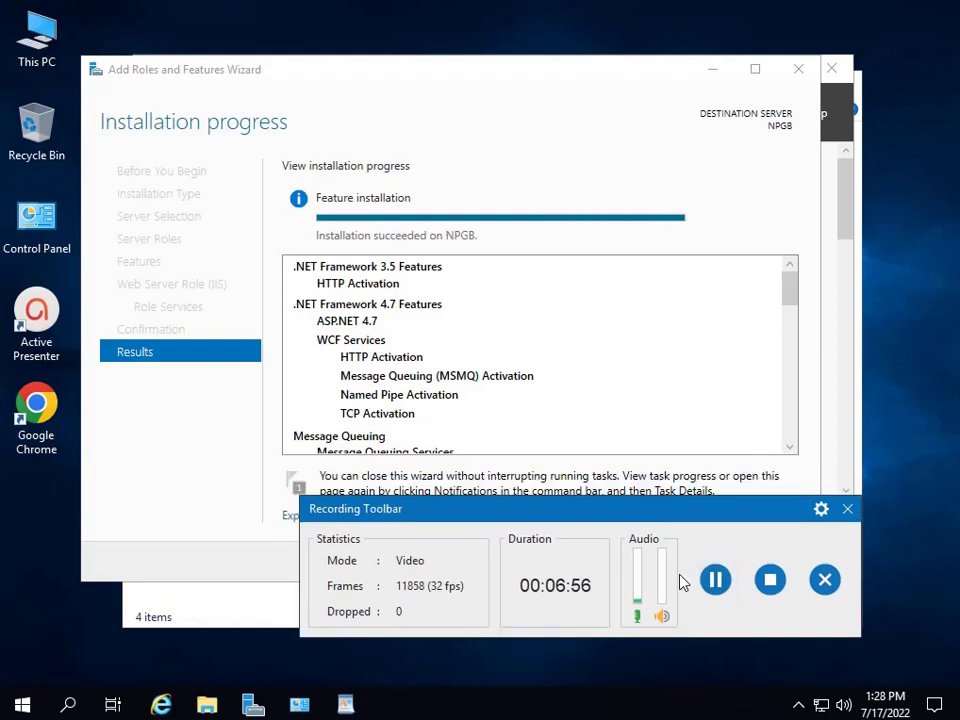
Close the Add Roles and Features Wizard once the feature installation has finished.
left_click(351, 252)
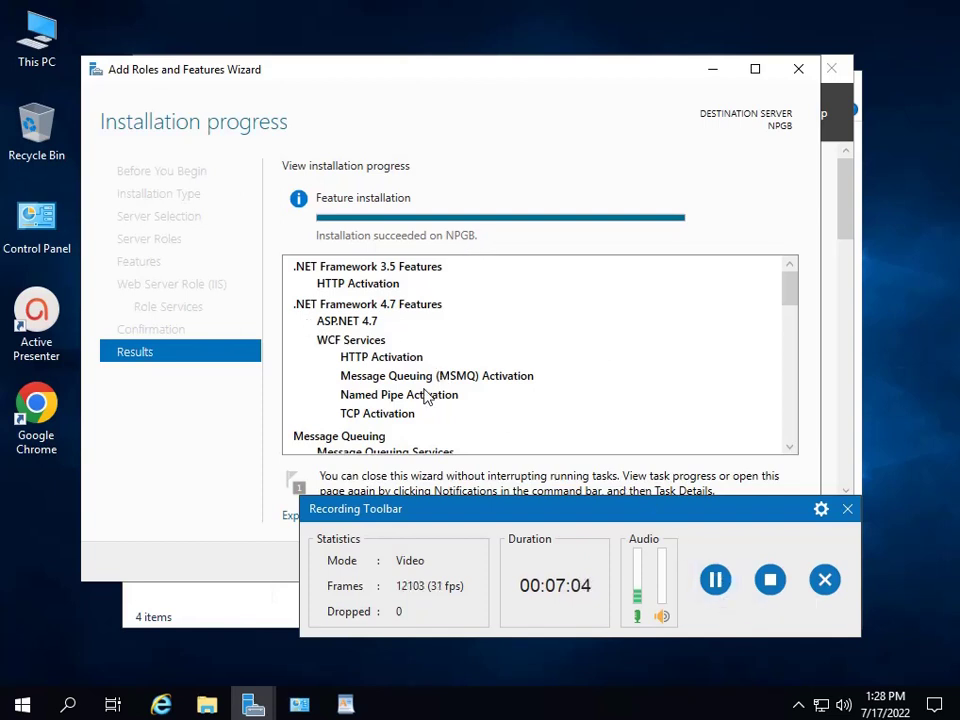
left_click_drag(622, 509, 600, 548)
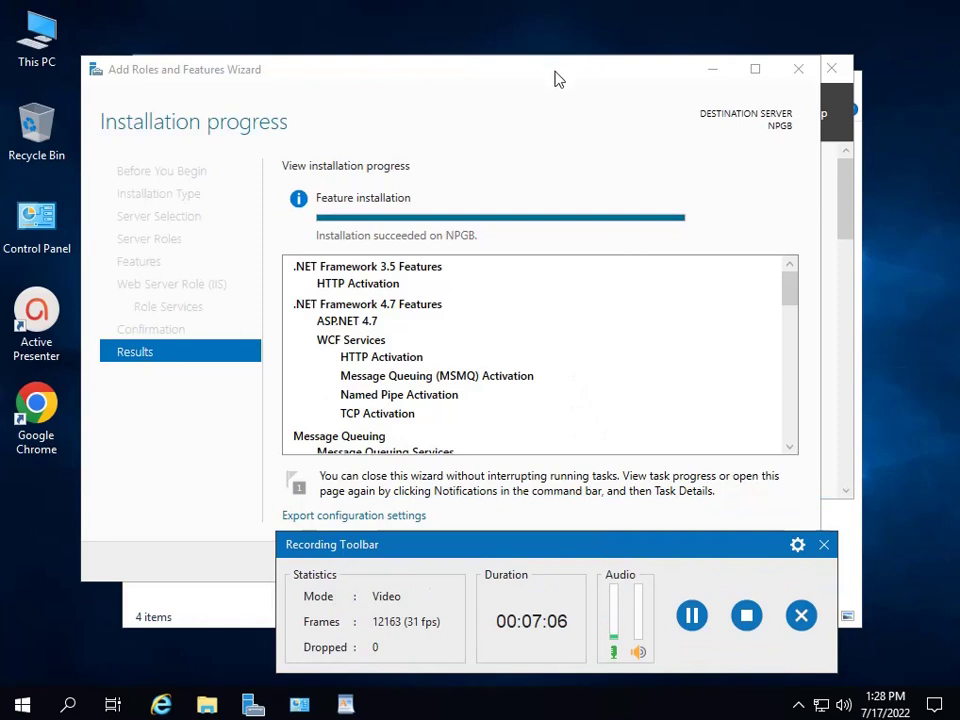
left_click_drag(555, 79, 549, 24)
left_click(678, 507)
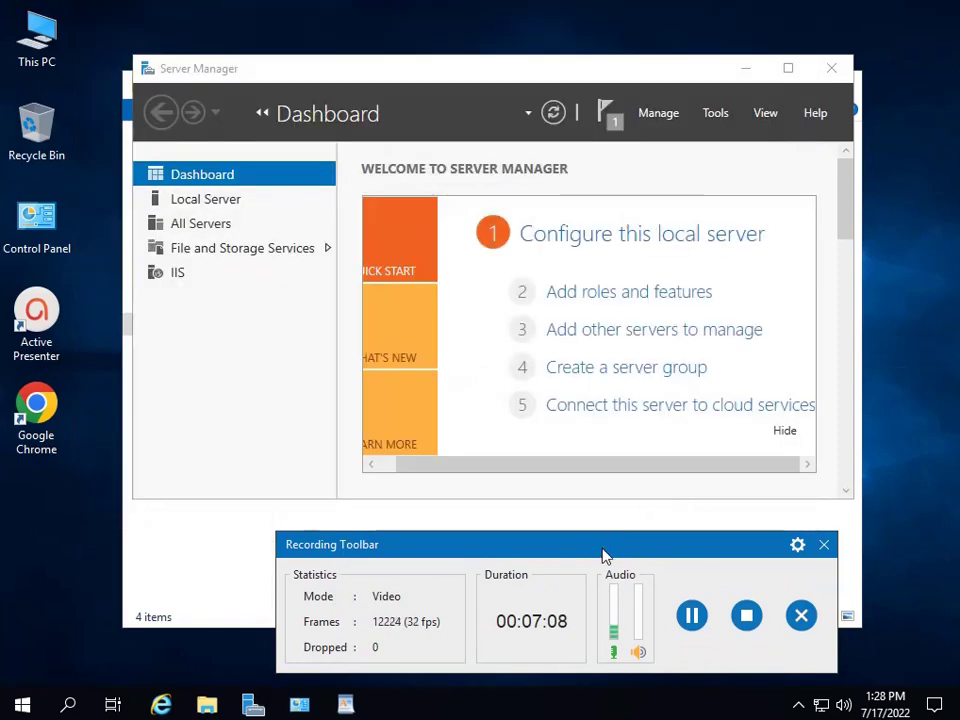
left_click_drag(602, 555, 566, 258)
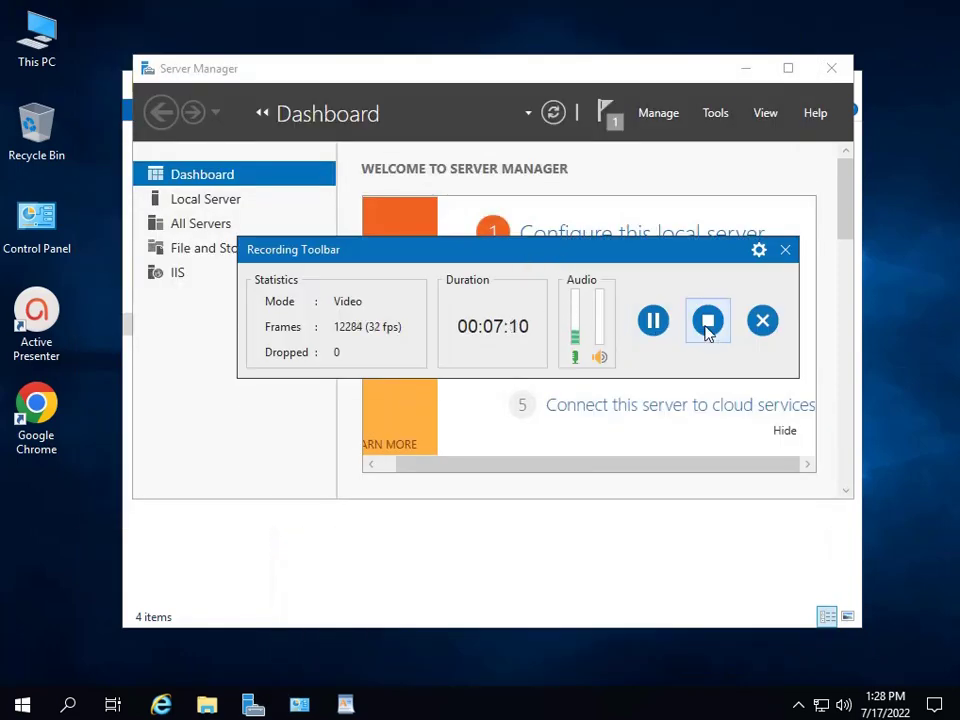